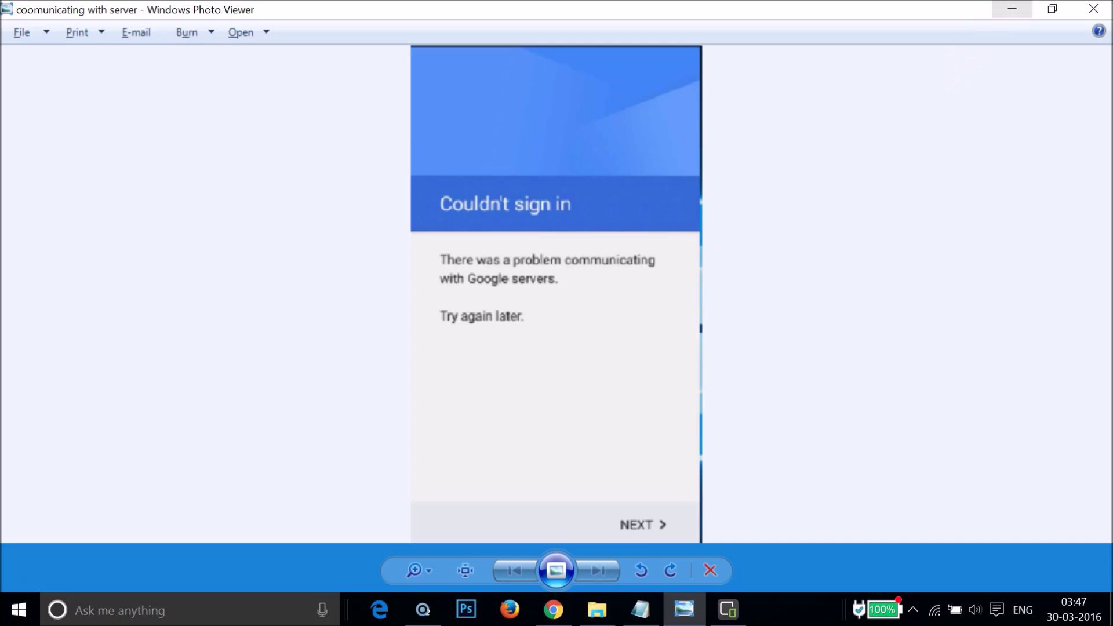
Close the error screenshot in Windows Photo Viewer
{"action": "left_click", "coordinate": [1012, 9]}
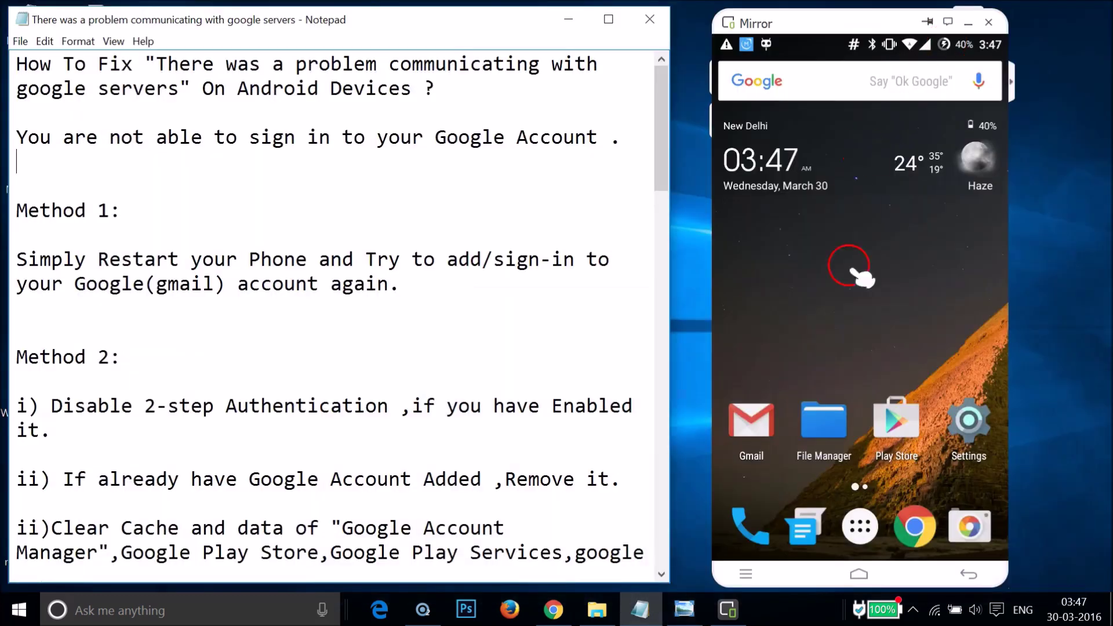
Open the phone's Settings and go to Accounts
{"action": "left_click", "coordinate": [979, 426]}
{"action": "left_click", "coordinate": [978, 426]}
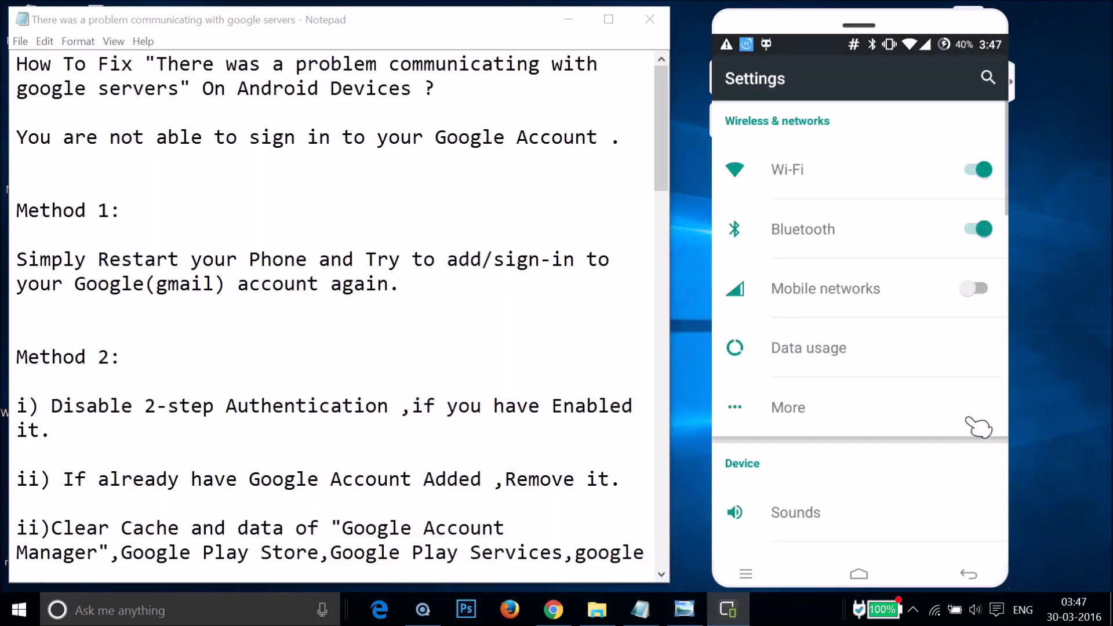
{"action": "scroll", "coordinate": [978, 426], "scroll_direction": "down", "scroll_amount": 10}
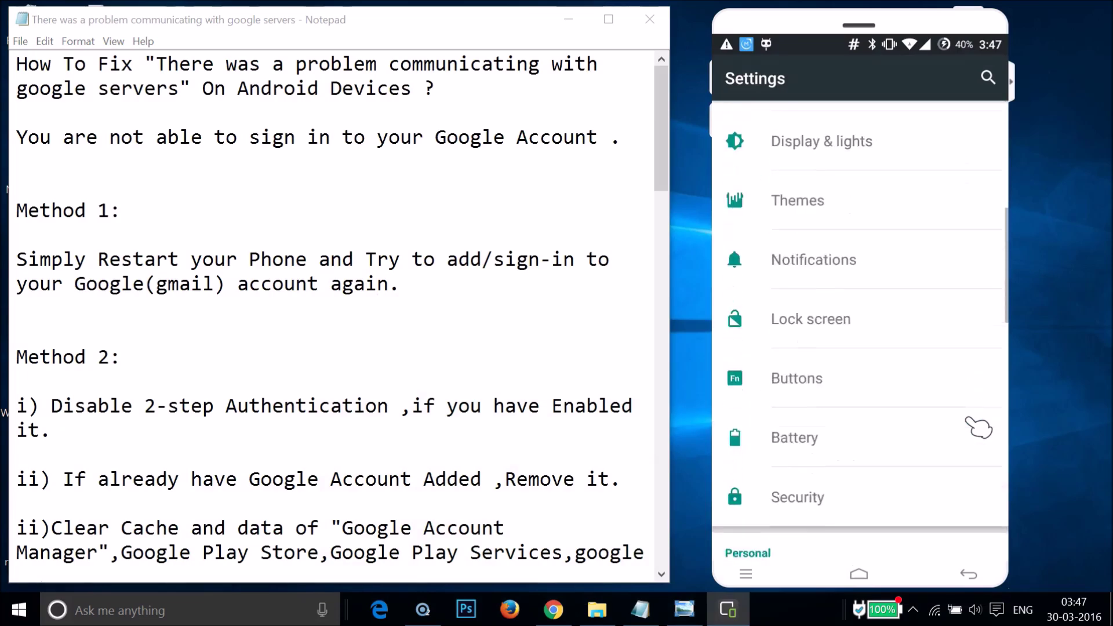
{"action": "left_click", "coordinate": [825, 490]}
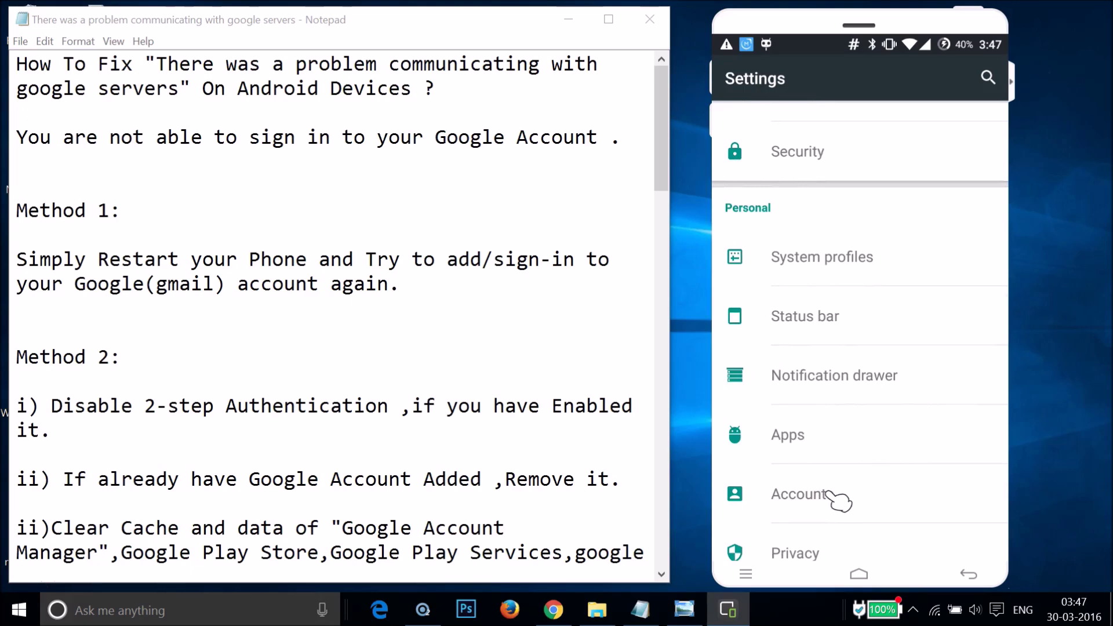
Add a Google account and let it fail with the 'Couldn't sign in' server error
{"action": "left_click_drag", "start_coordinate": [821, 475], "coordinate": [803, 265]}
{"action": "left_click", "coordinate": [818, 386]}
{"action": "left_click_drag", "start_coordinate": [819, 385], "coordinate": [809, 256]}
{"action": "left_click_drag", "start_coordinate": [821, 346], "coordinate": [825, 352]}
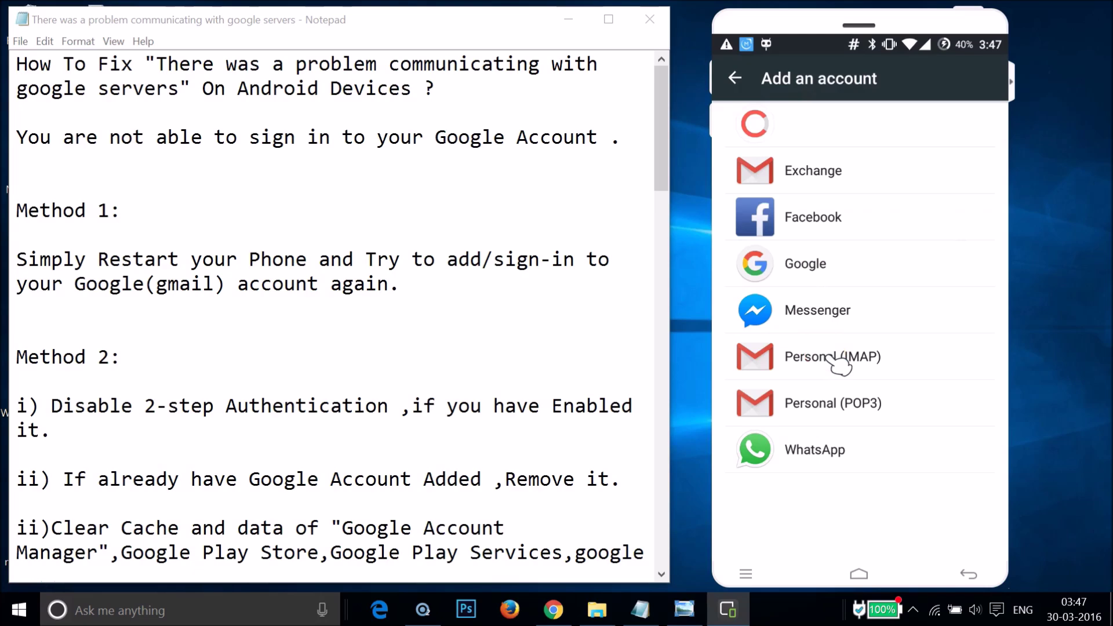
{"action": "left_click_drag", "start_coordinate": [785, 368], "coordinate": [840, 322]}
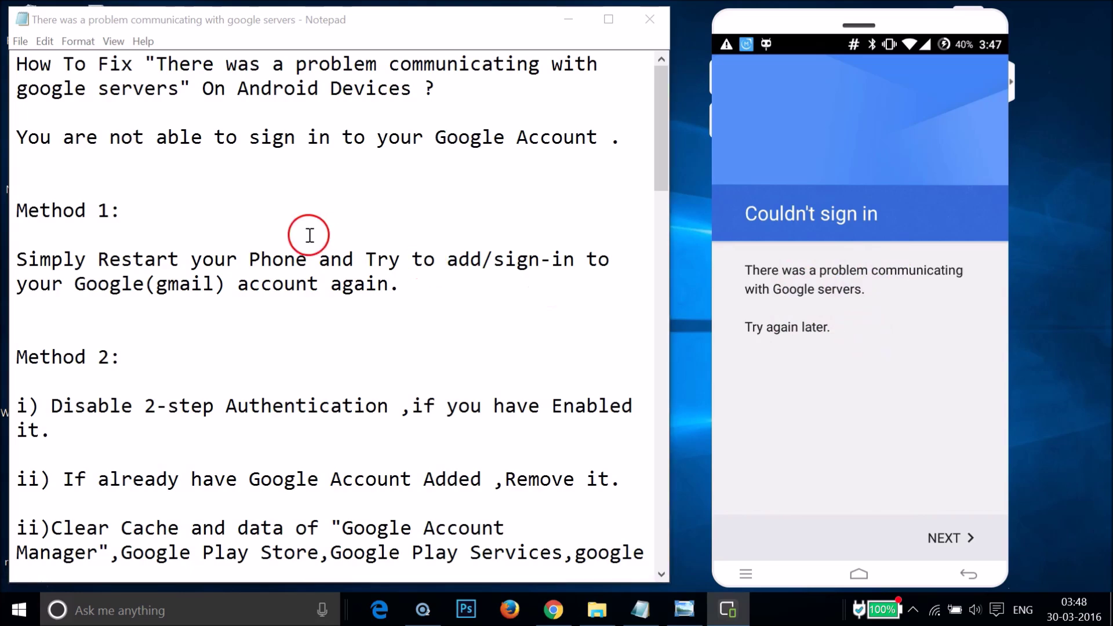
{"action": "left_click", "coordinate": [190, 213]}
Read the Notepad fix methods down to Method 3, returning to Method 1's restart advice
{"action": "scroll", "coordinate": [189, 213], "scroll_direction": "down", "scroll_amount": 18}
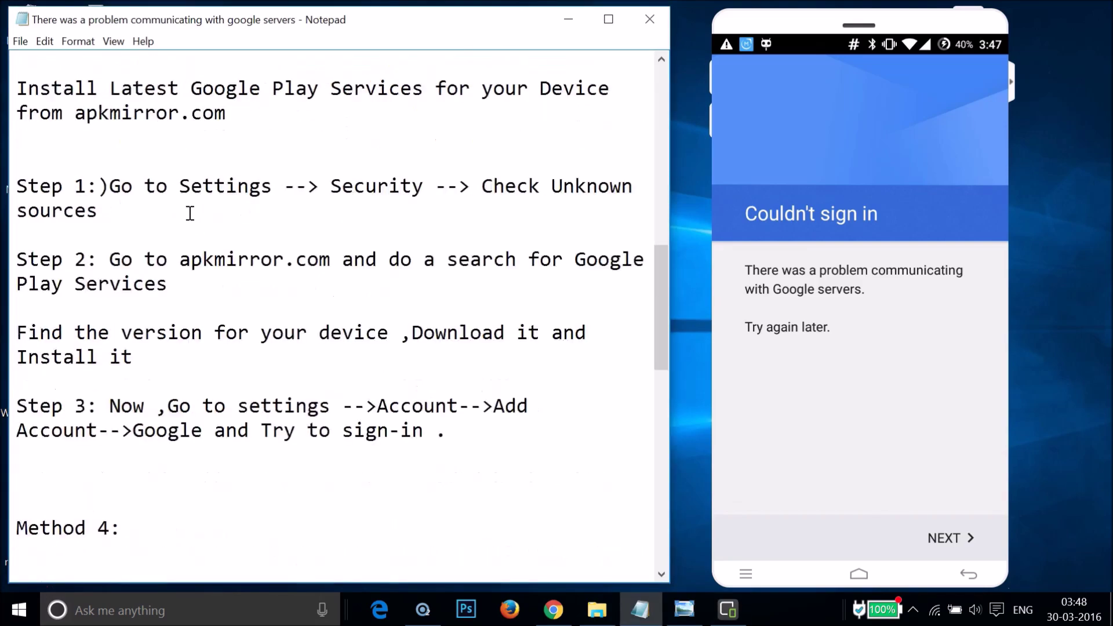
{"action": "scroll", "coordinate": [190, 212], "scroll_direction": "down", "scroll_amount": 3}
{"action": "scroll", "coordinate": [190, 213], "scroll_direction": "up", "scroll_amount": 20}
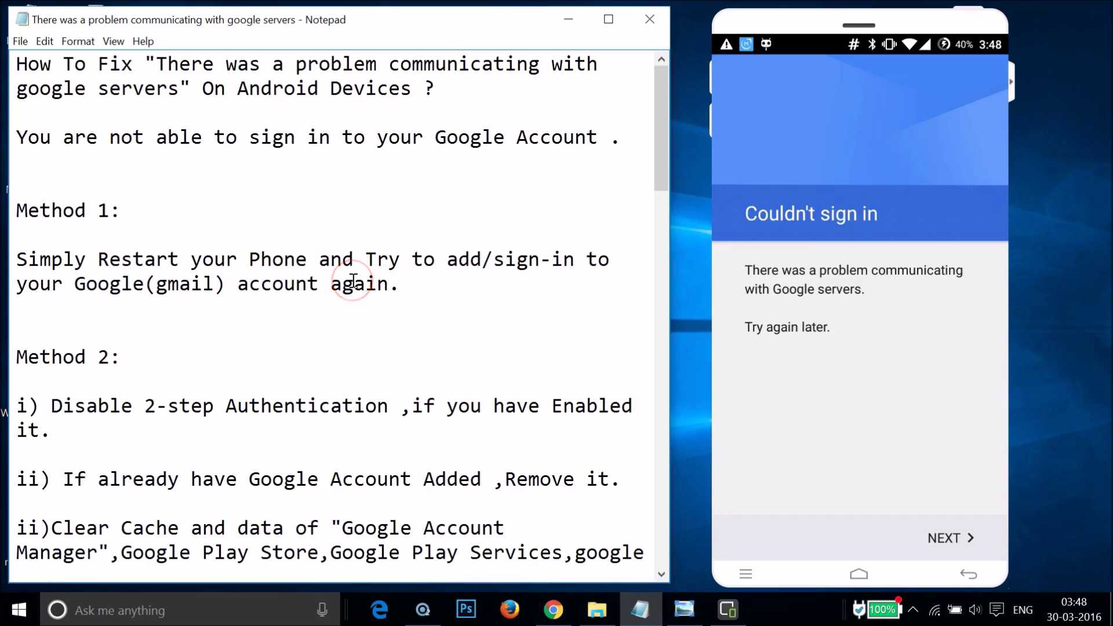
{"action": "left_click", "coordinate": [453, 275]}
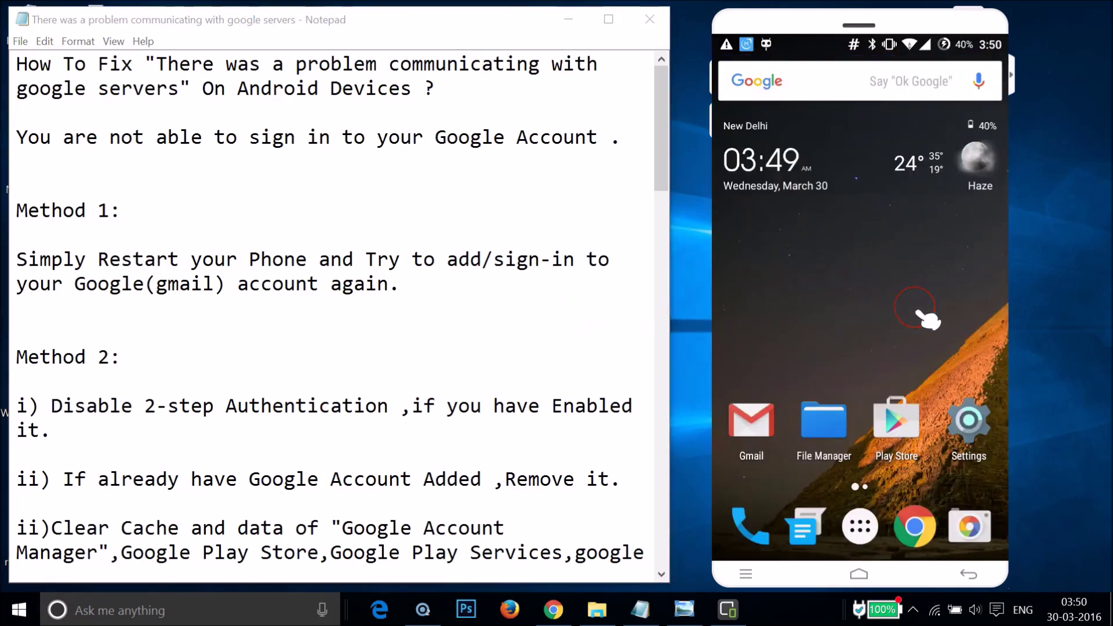
In phone Settings, go to Accounts > Add account and choose Google
{"action": "left_click", "coordinate": [975, 422]}
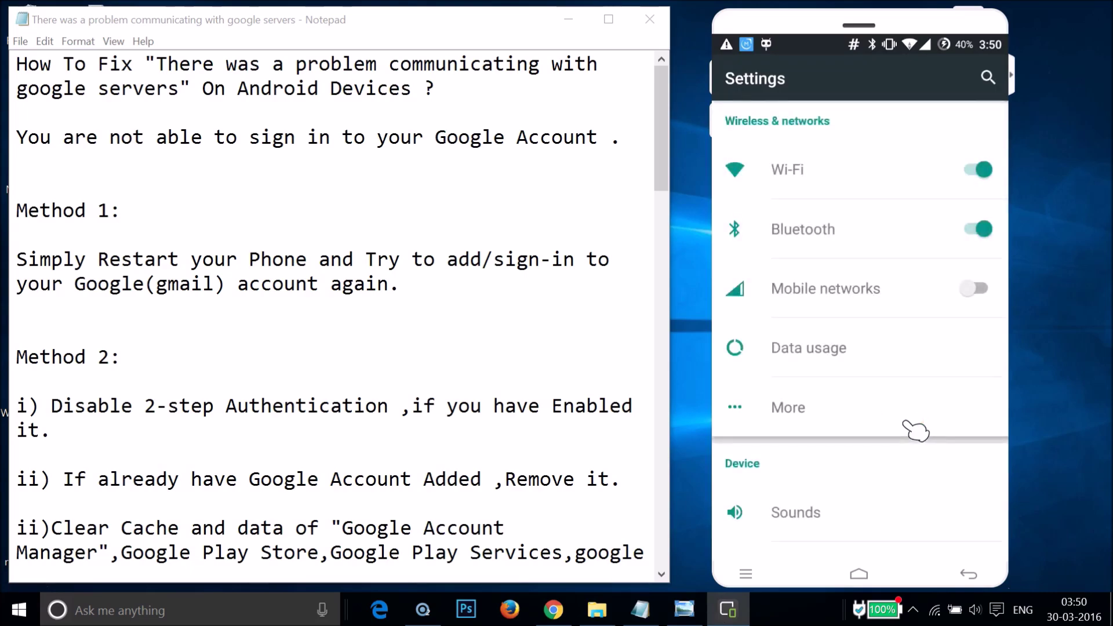
{"action": "scroll", "coordinate": [916, 430], "scroll_direction": "down", "scroll_amount": 15}
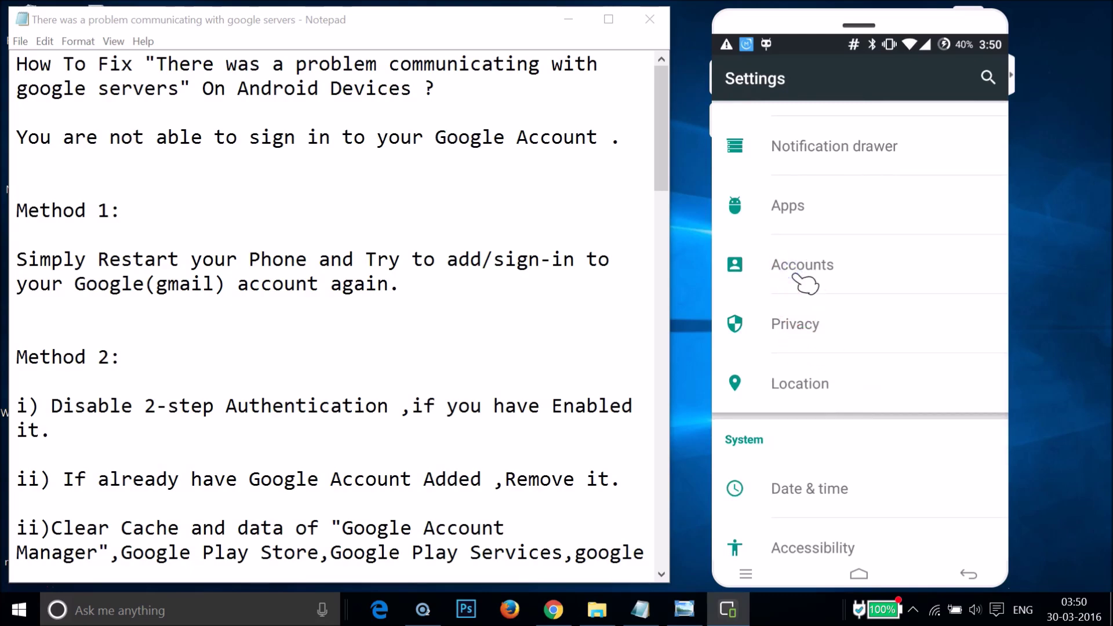
{"action": "left_click", "coordinate": [871, 282]}
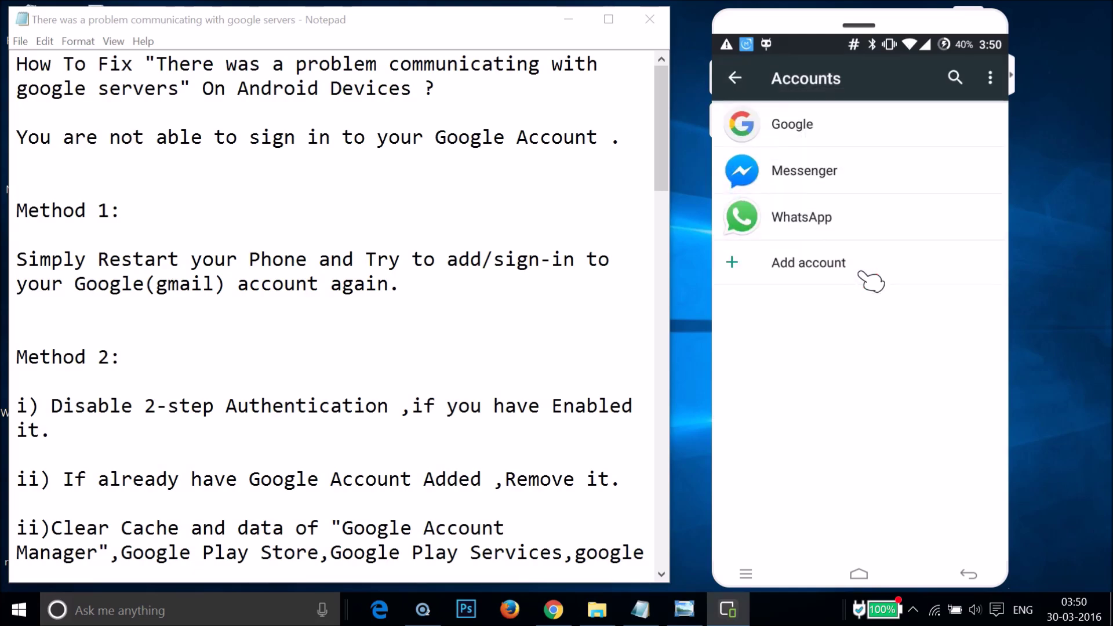
{"action": "left_click", "coordinate": [832, 263]}
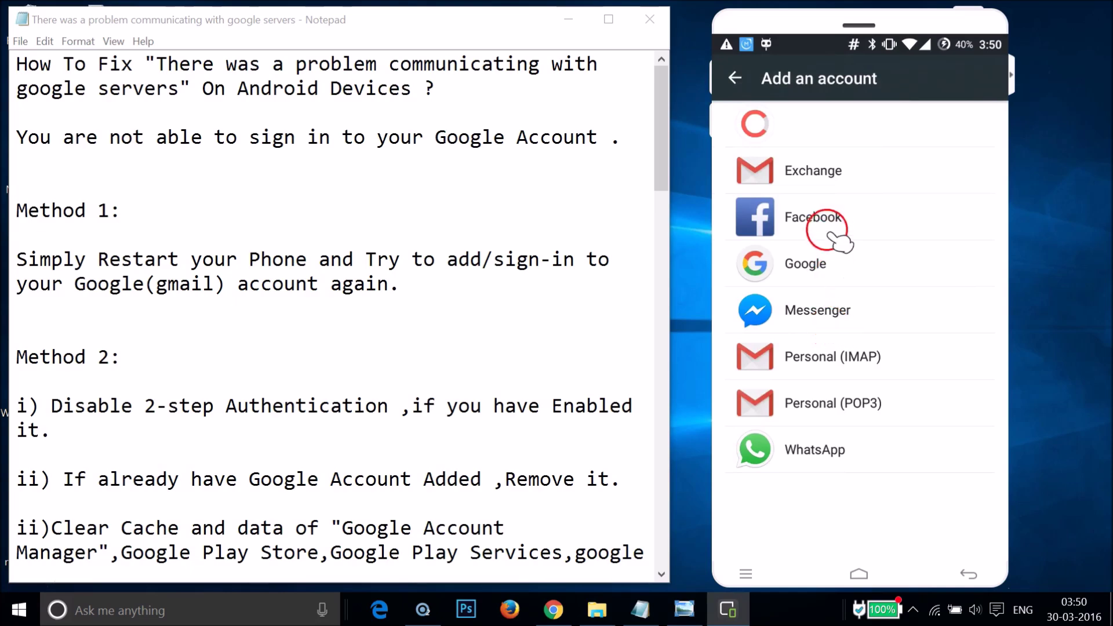
{"action": "left_click", "coordinate": [826, 264]}
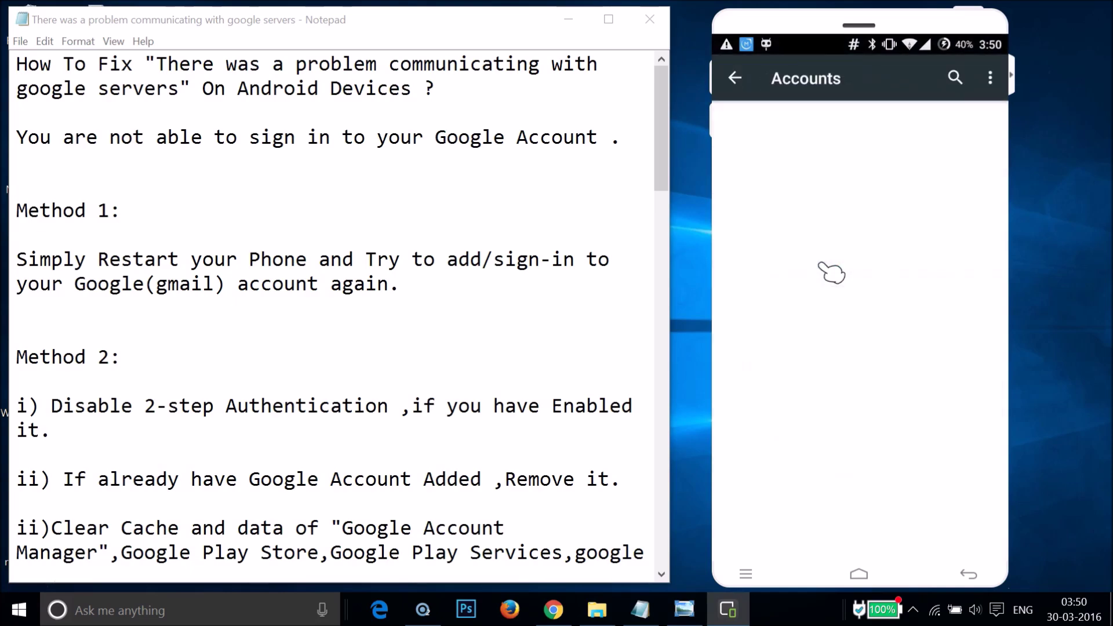
Wait through Checking info until the Google 'Add your account' email screen loads
{"action": "left_click_drag", "start_coordinate": [819, 264], "coordinate": [840, 313]}
{"action": "left_click_drag", "start_coordinate": [794, 271], "coordinate": [857, 314]}
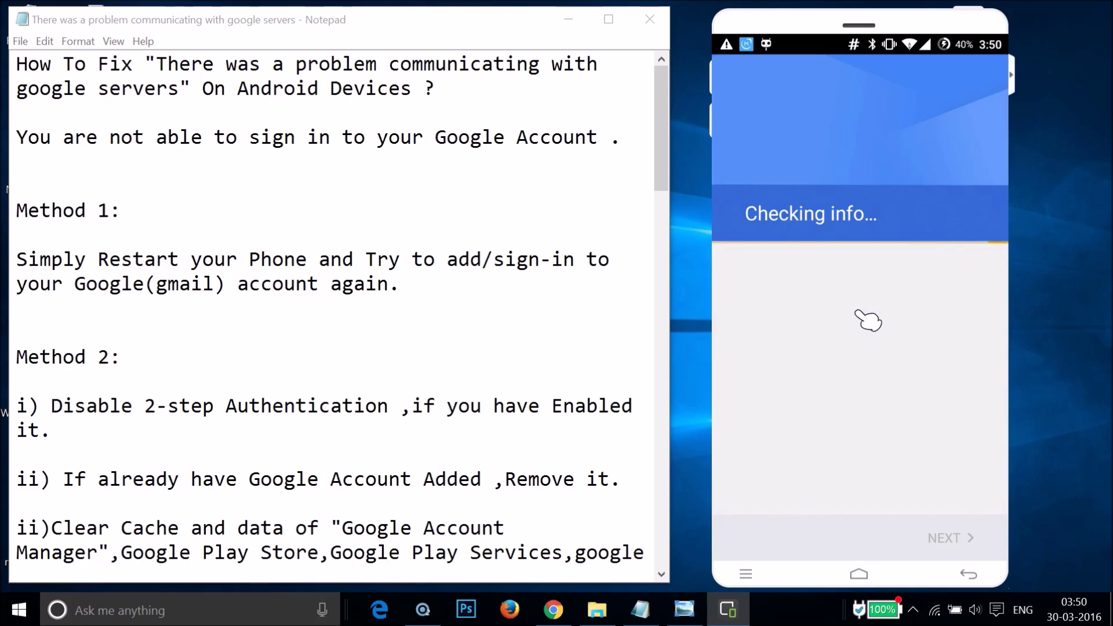
{"action": "left_click_drag", "start_coordinate": [856, 311], "coordinate": [841, 383]}
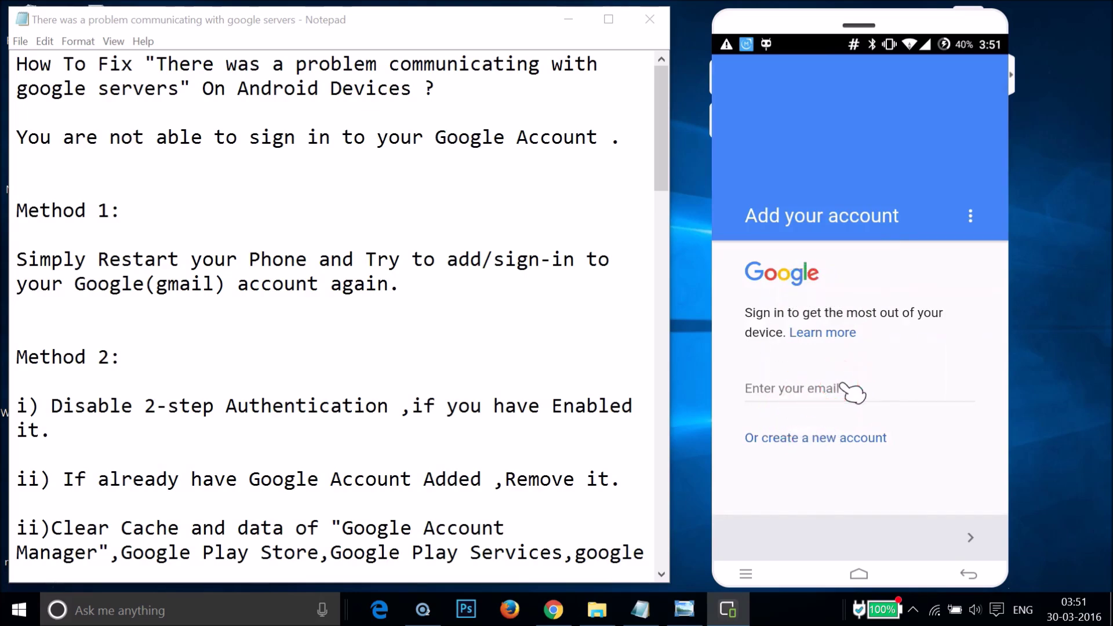
Submit the Google account email, hit the 'already exists' error, and return to Settings
{"action": "left_click", "coordinate": [841, 385]}
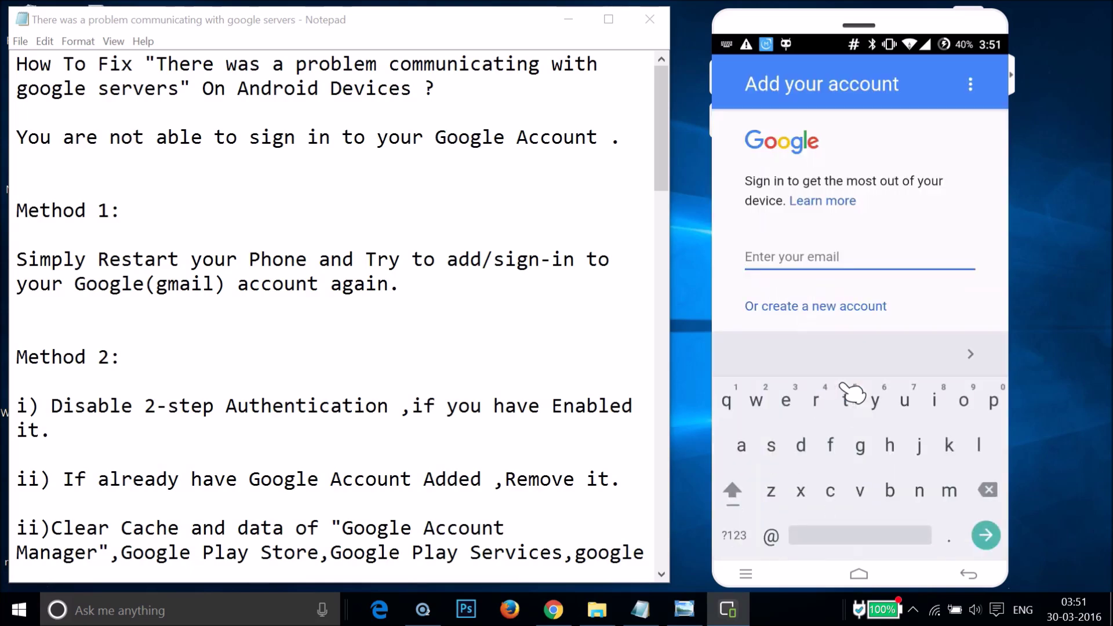
{"action": "left_click", "coordinate": [948, 351]}
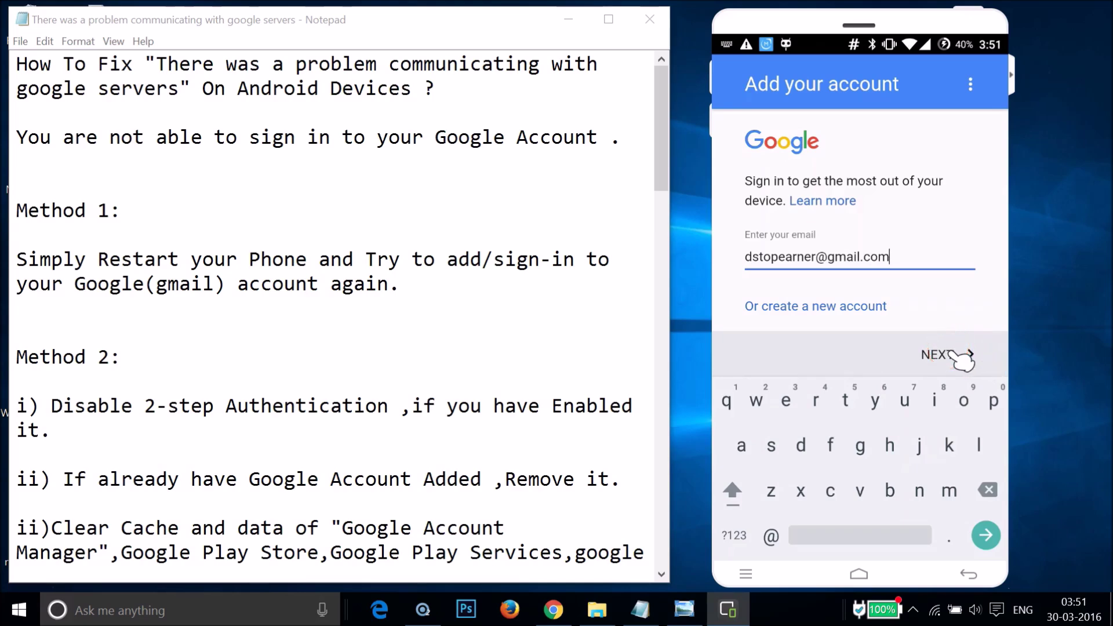
{"action": "left_click", "coordinate": [949, 353]}
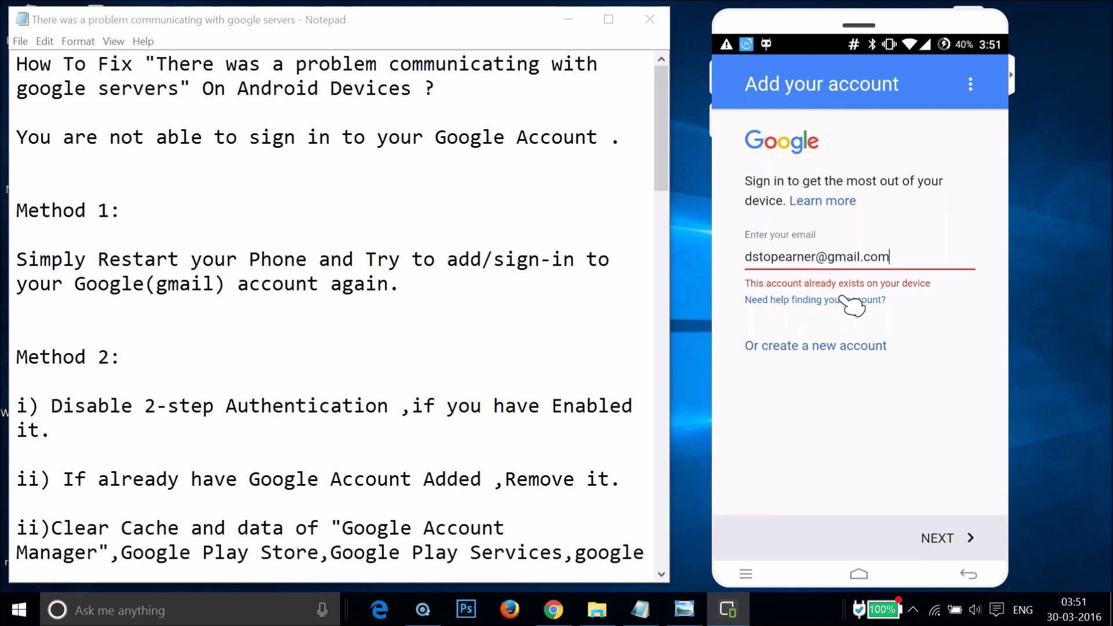
{"action": "left_click_drag", "start_coordinate": [840, 298], "coordinate": [843, 317]}
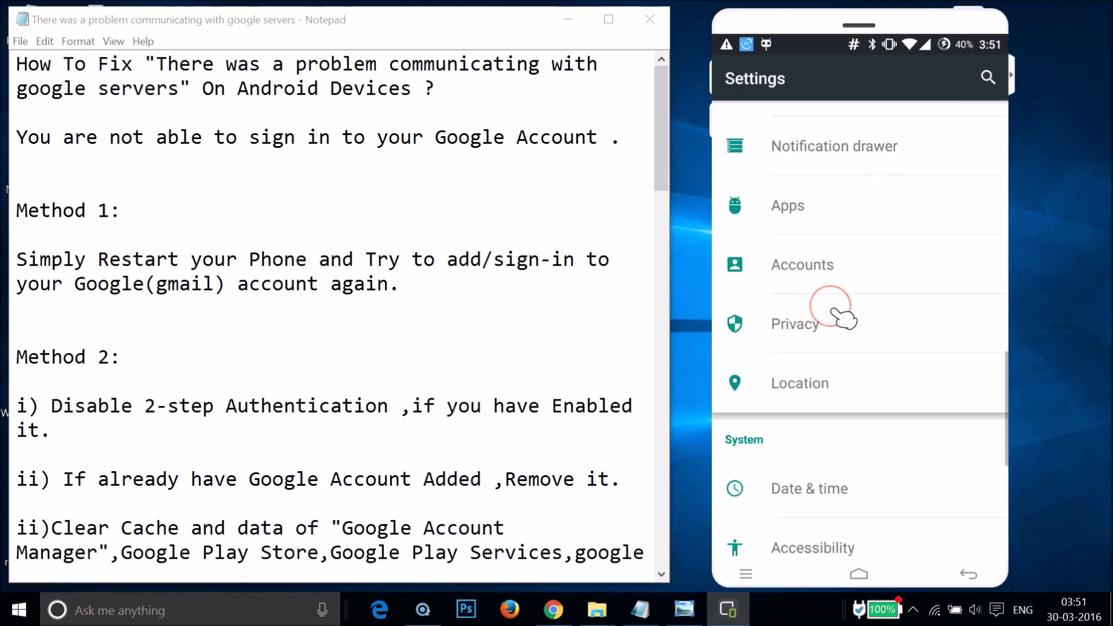
View the existing Google account's sync error under Accounts, then return to the home screen
{"action": "scroll", "coordinate": [844, 319], "scroll_direction": "down", "scroll_amount": 5}
{"action": "scroll", "coordinate": [844, 319], "scroll_direction": "up", "scroll_amount": 4}
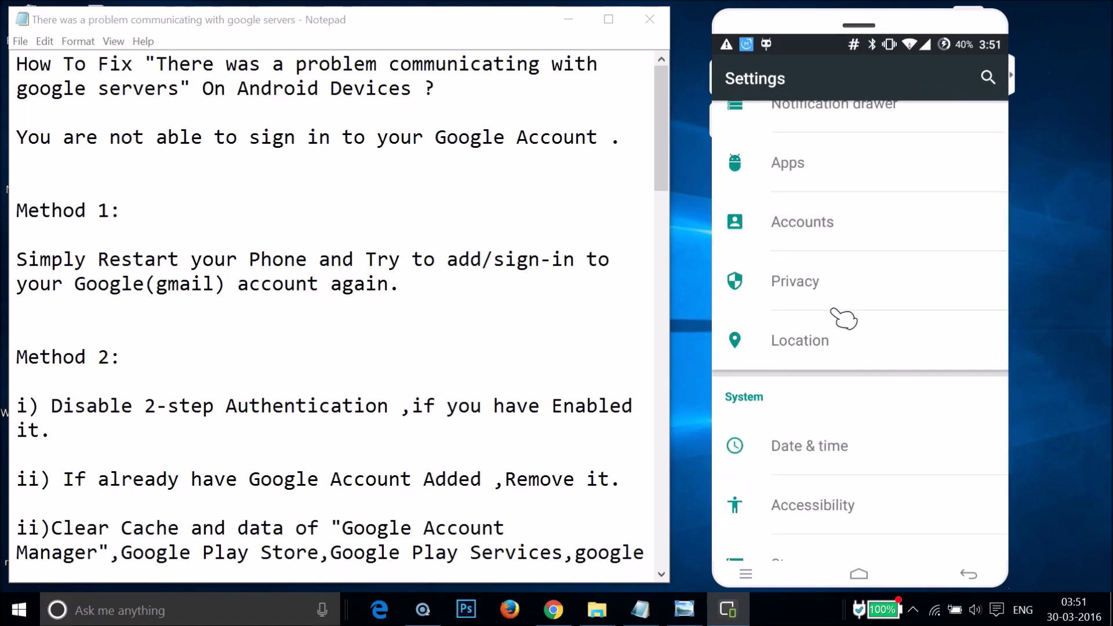
{"action": "left_click", "coordinate": [846, 224]}
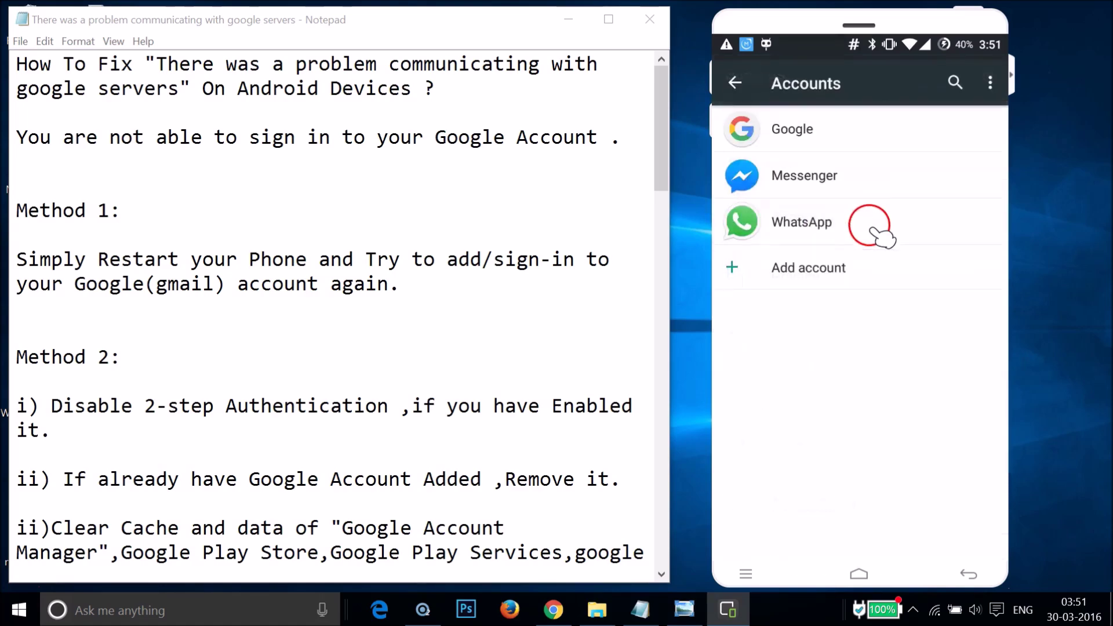
{"action": "left_click", "coordinate": [813, 128]}
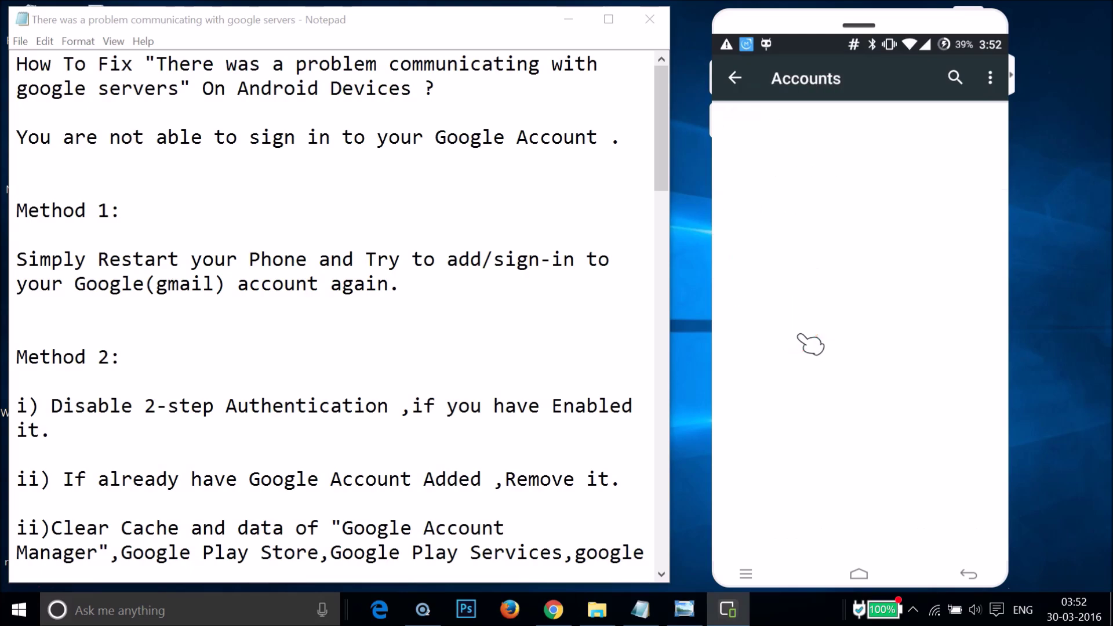
{"action": "right_click", "coordinate": [799, 336]}
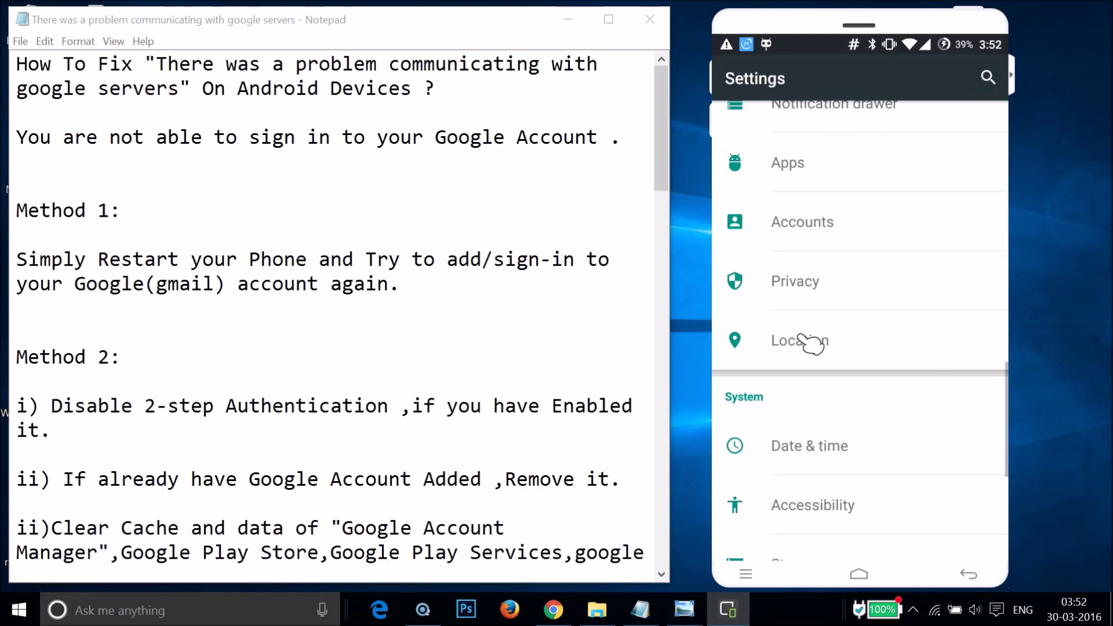
{"action": "right_click", "coordinate": [799, 336]}
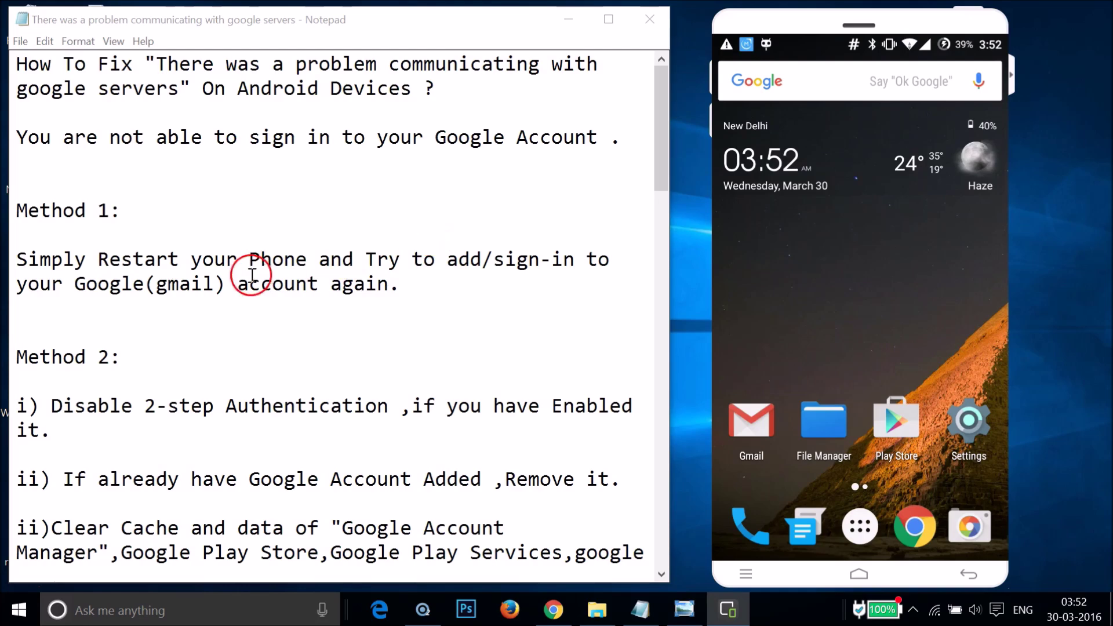
Scroll the Notepad guide to Method 2, then launch Chrome on the phone
{"action": "left_click", "coordinate": [364, 304]}
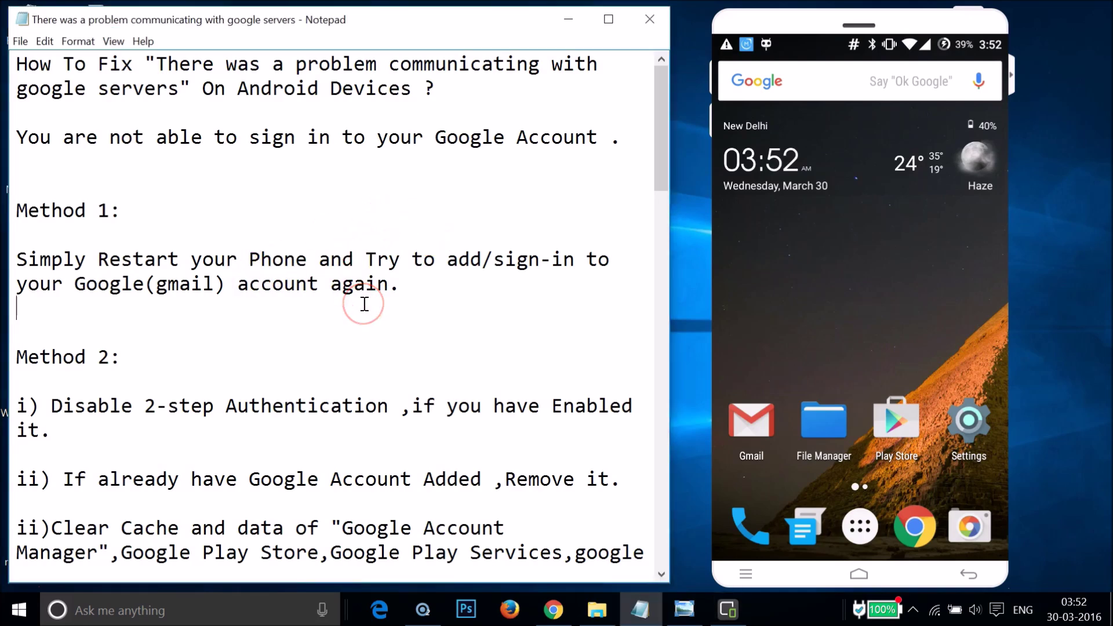
{"action": "scroll", "coordinate": [364, 304], "scroll_direction": "down", "scroll_amount": 1}
{"action": "scroll", "coordinate": [364, 304], "scroll_direction": "down", "scroll_amount": 2}
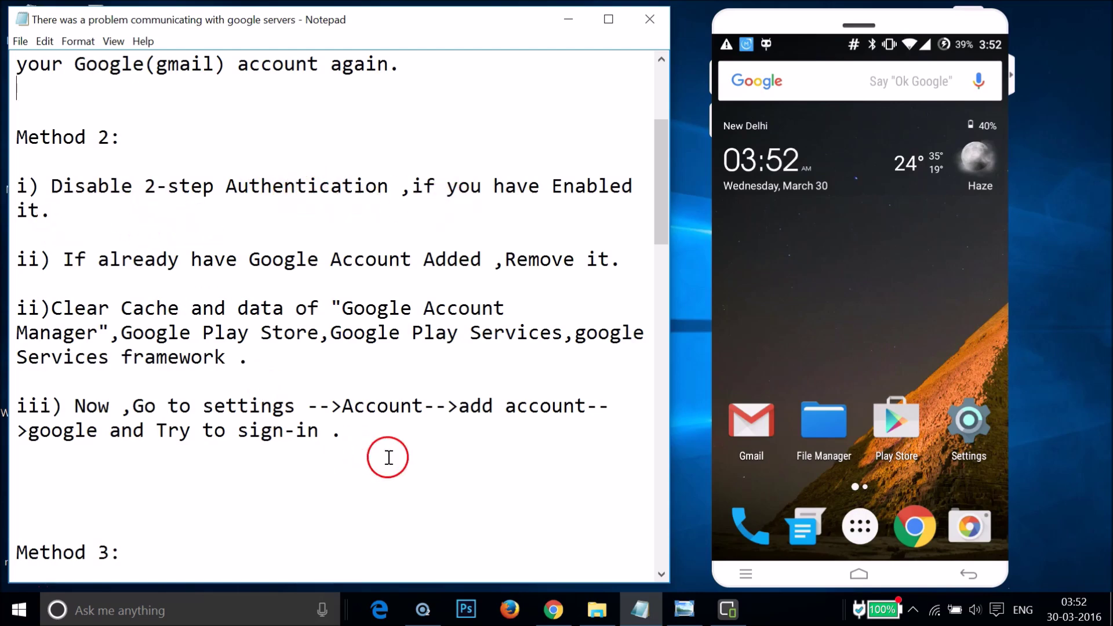
{"action": "left_click", "coordinate": [925, 532]}
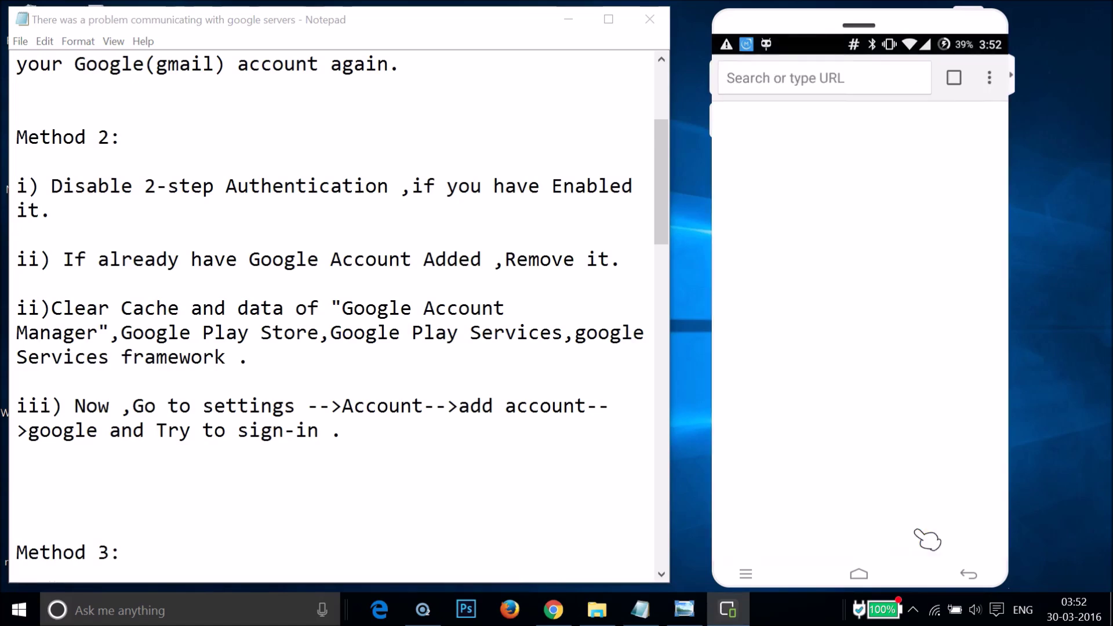
Enter myaccount.google.com in Chrome's address bar by typing 'mya' and accepting the completion
{"action": "left_click", "coordinate": [876, 265]}
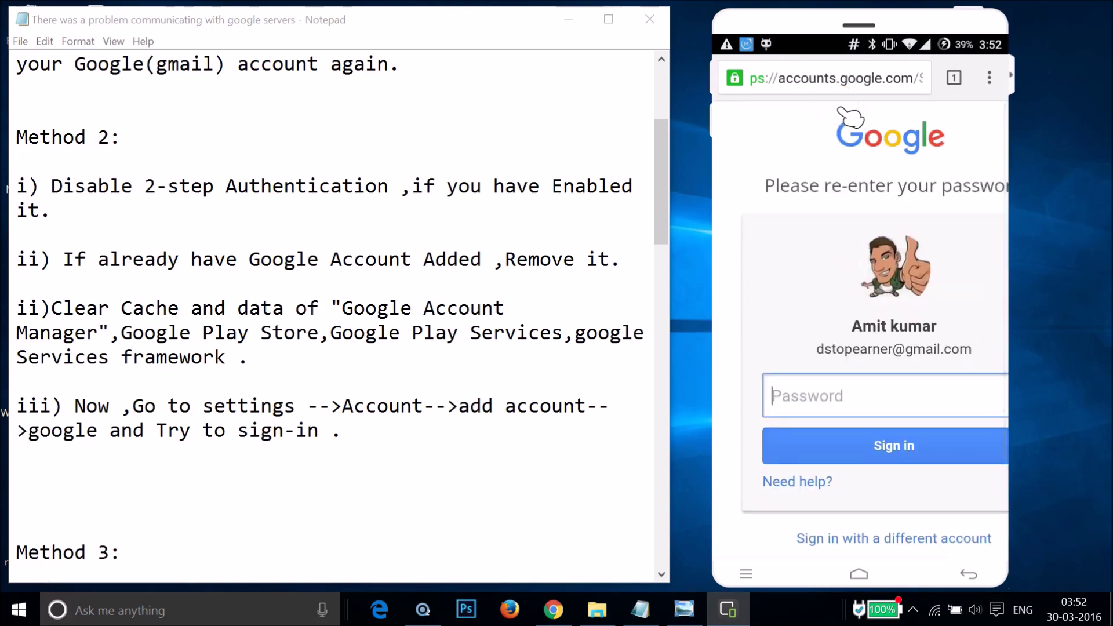
{"action": "left_click", "coordinate": [841, 87]}
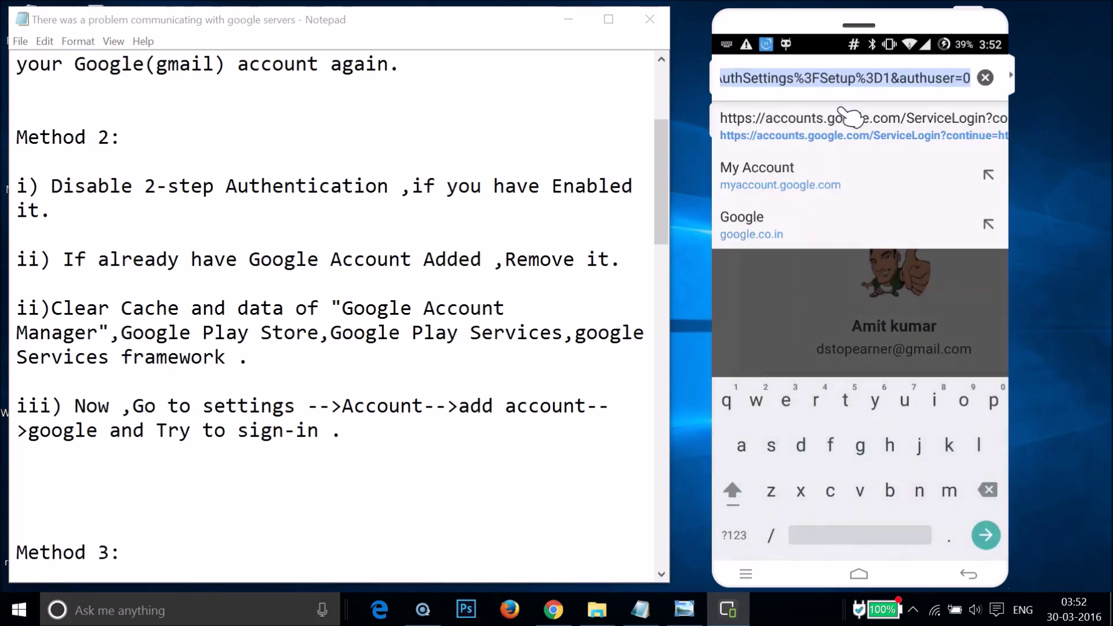
{"action": "type", "text": "myac"}
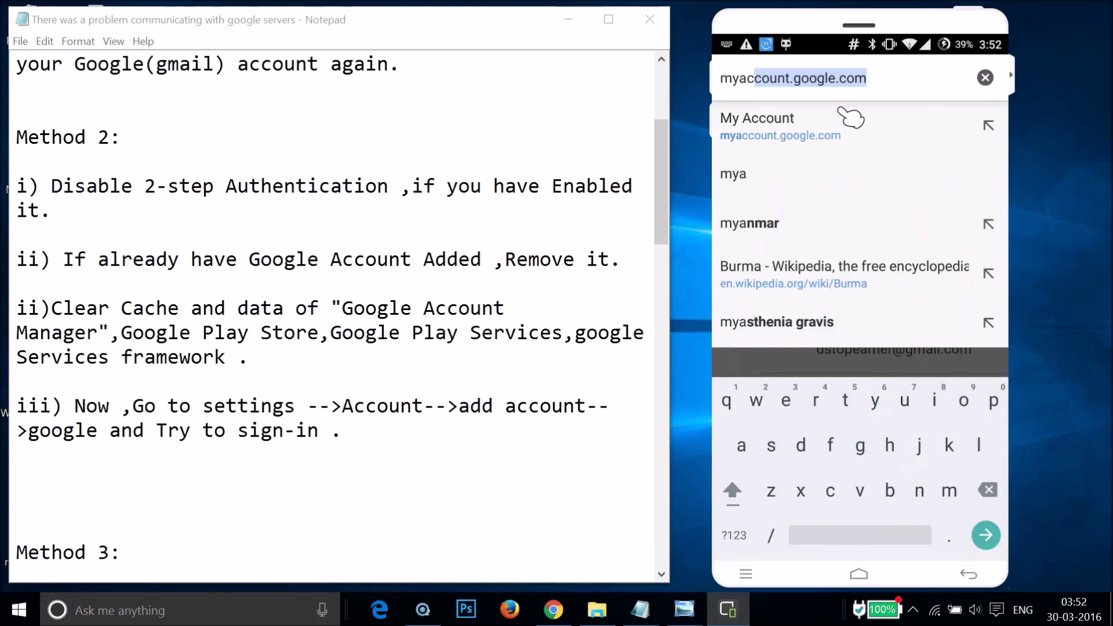
{"action": "left_click", "coordinate": [895, 81]}
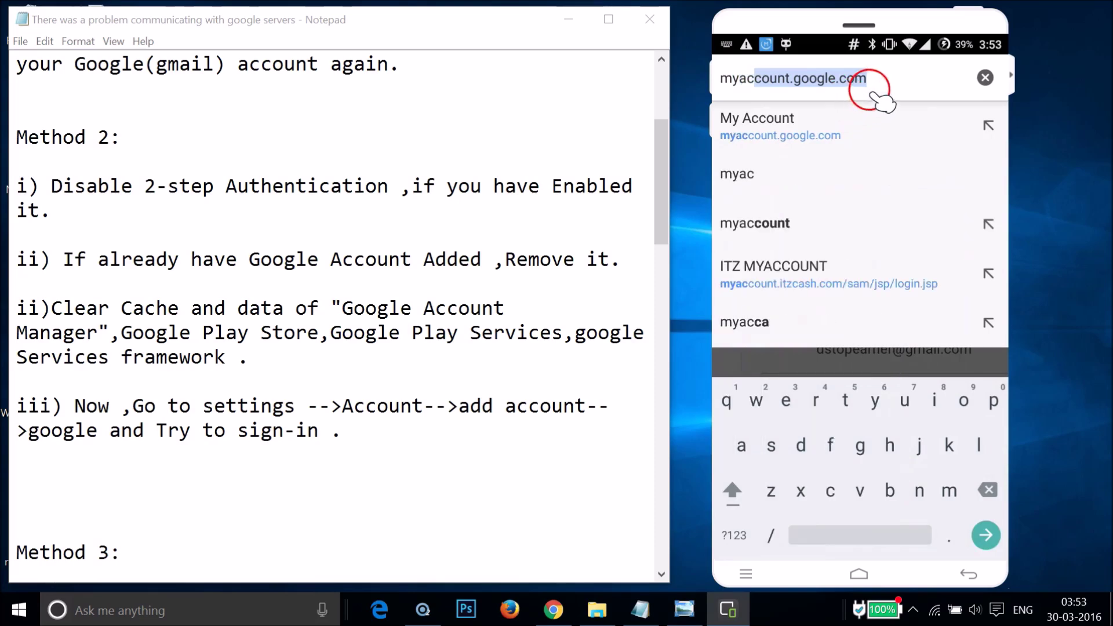
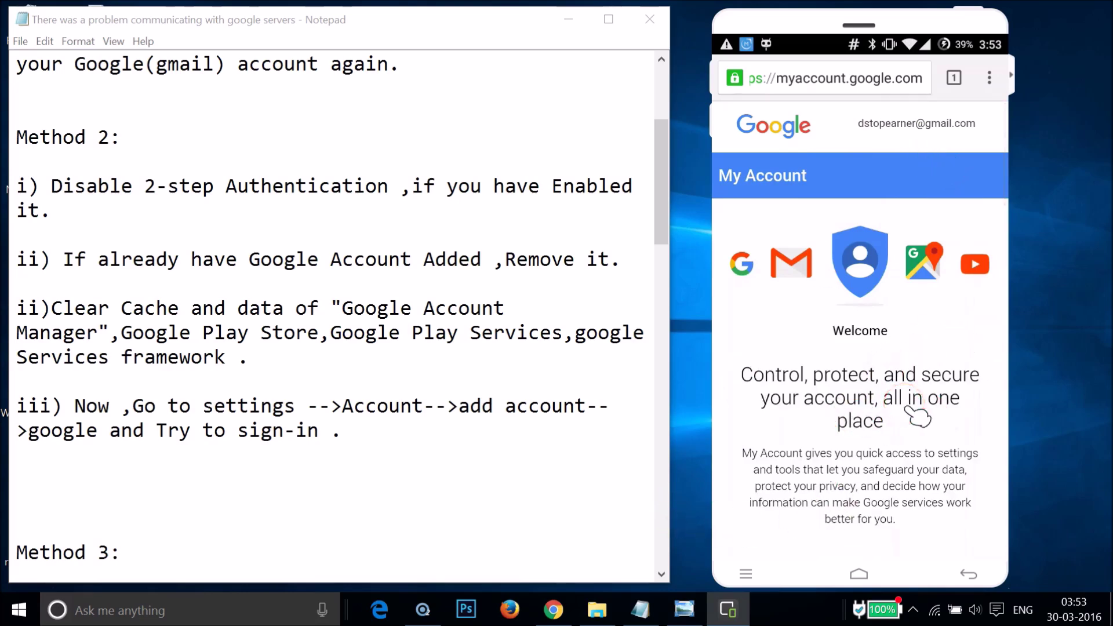
Open Sign-in & security in My Account and scroll to 2-Step Verification, shown as on
{"action": "scroll", "coordinate": [918, 417], "scroll_direction": "down", "scroll_amount": 10}
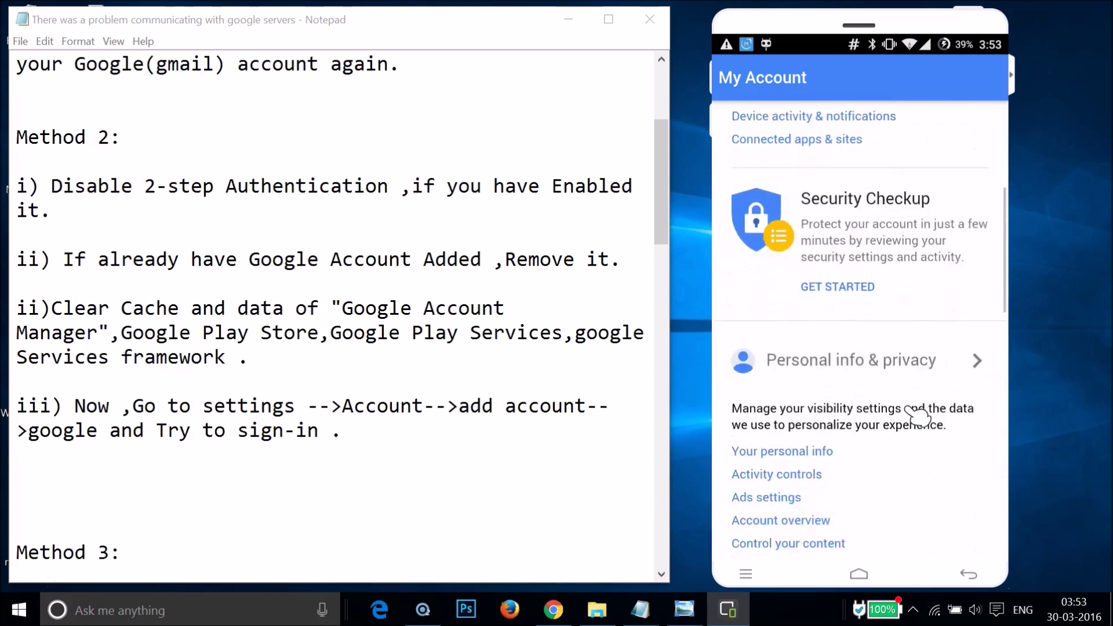
{"action": "scroll", "coordinate": [918, 418], "scroll_direction": "down", "scroll_amount": 3}
{"action": "scroll", "coordinate": [918, 417], "scroll_direction": "up", "scroll_amount": 8}
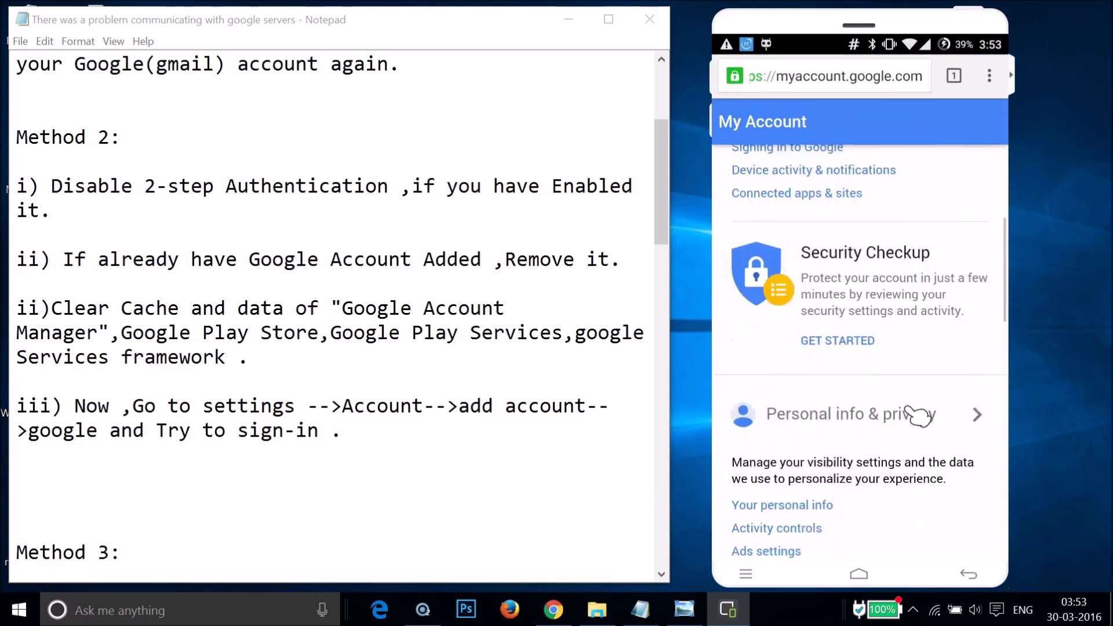
{"action": "scroll", "coordinate": [918, 418], "scroll_direction": "up", "scroll_amount": 2}
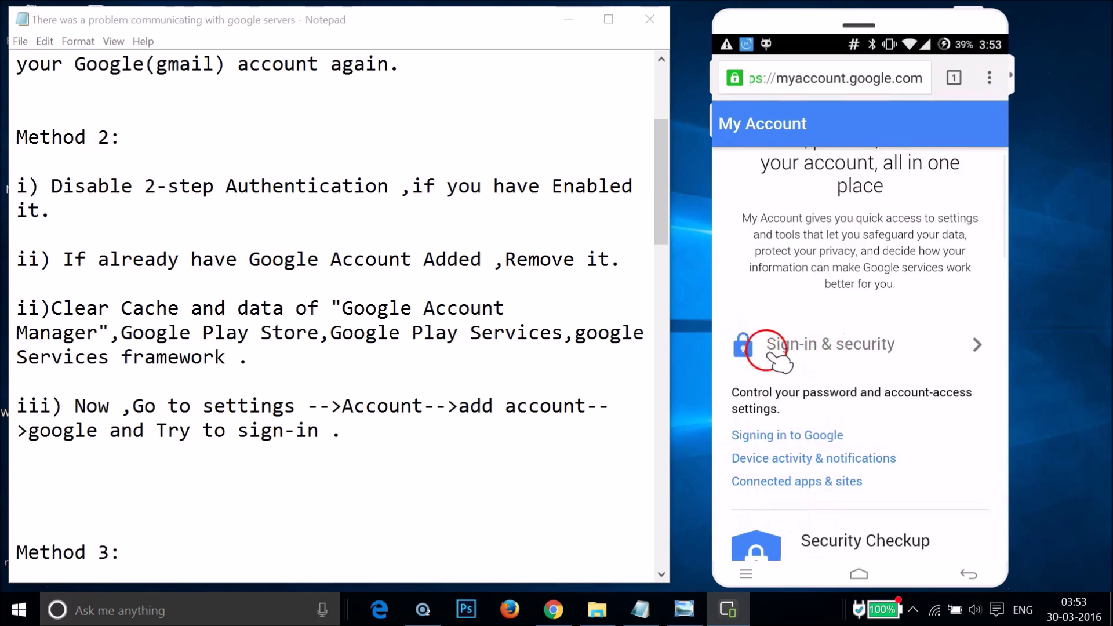
{"action": "left_click", "coordinate": [820, 355]}
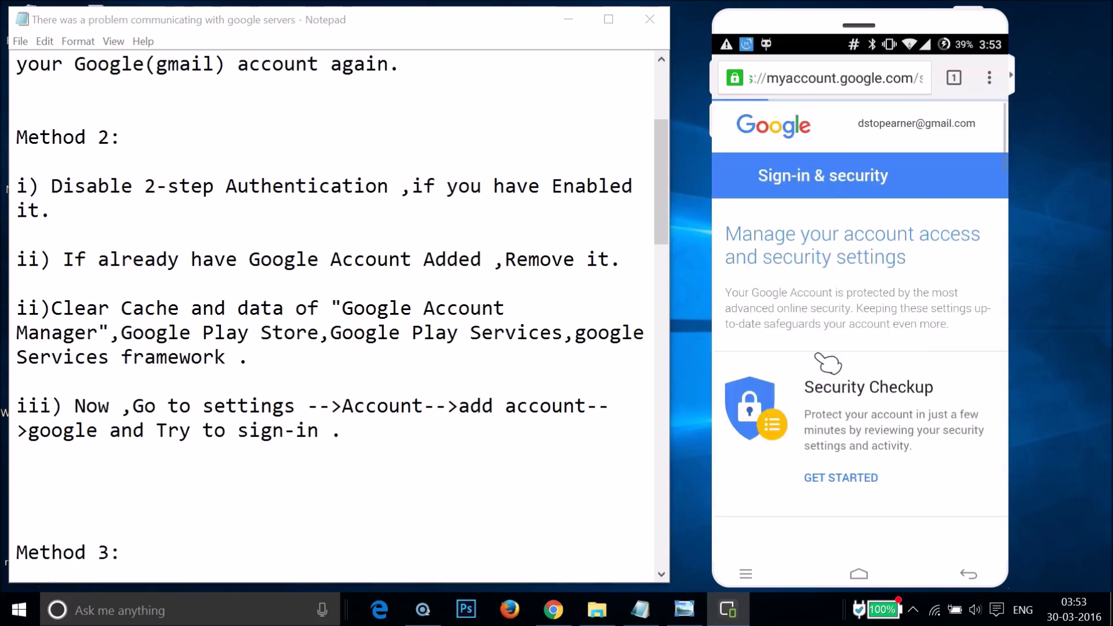
{"action": "left_click", "coordinate": [880, 409]}
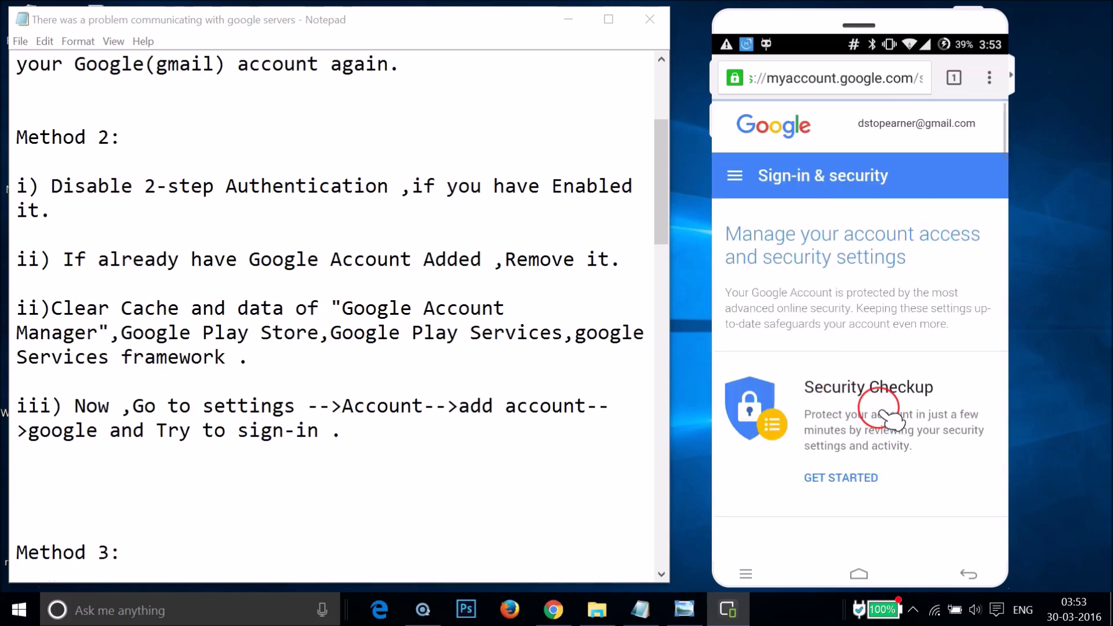
{"action": "scroll", "coordinate": [891, 418], "scroll_direction": "down", "scroll_amount": 10}
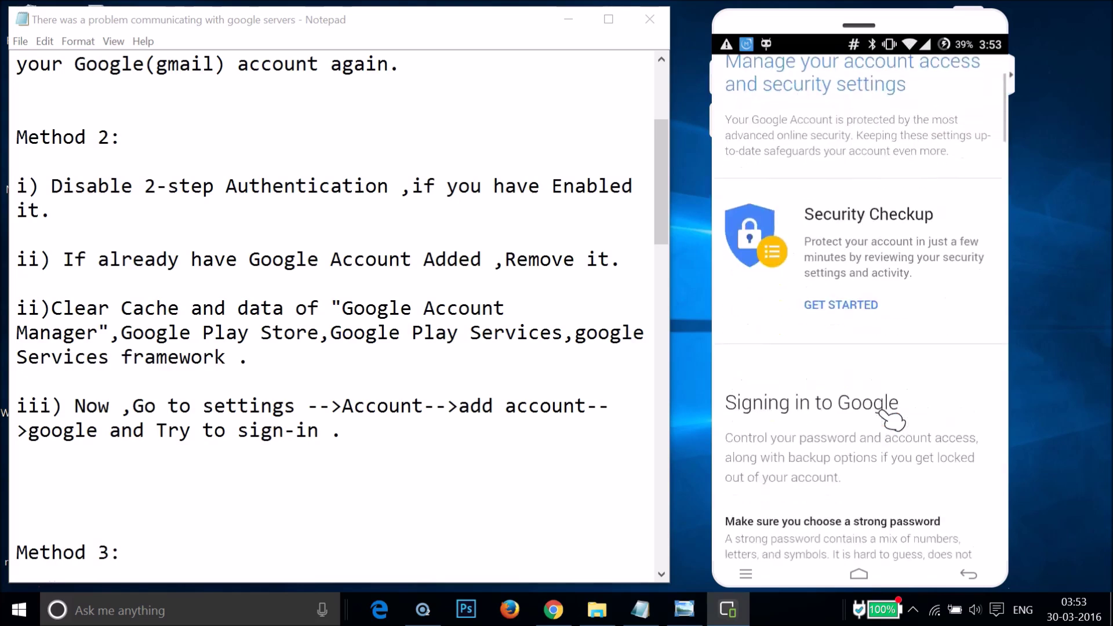
{"action": "scroll", "coordinate": [891, 418], "scroll_direction": "down", "scroll_amount": 4}
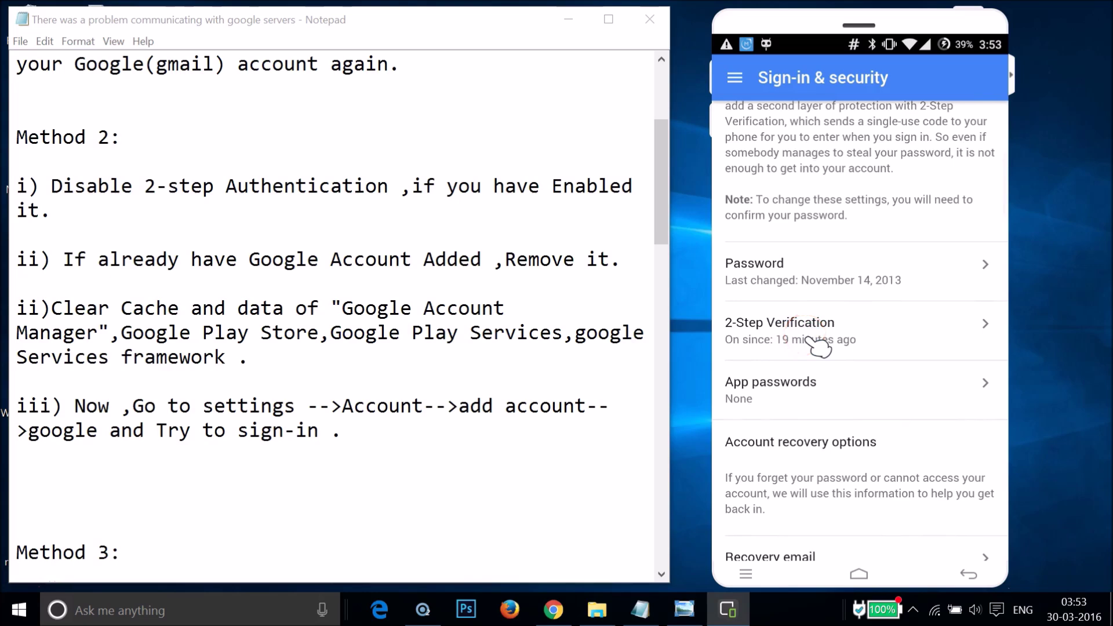
Open 2-Step Verification and sign in again with the account password
{"action": "left_click", "coordinate": [810, 341]}
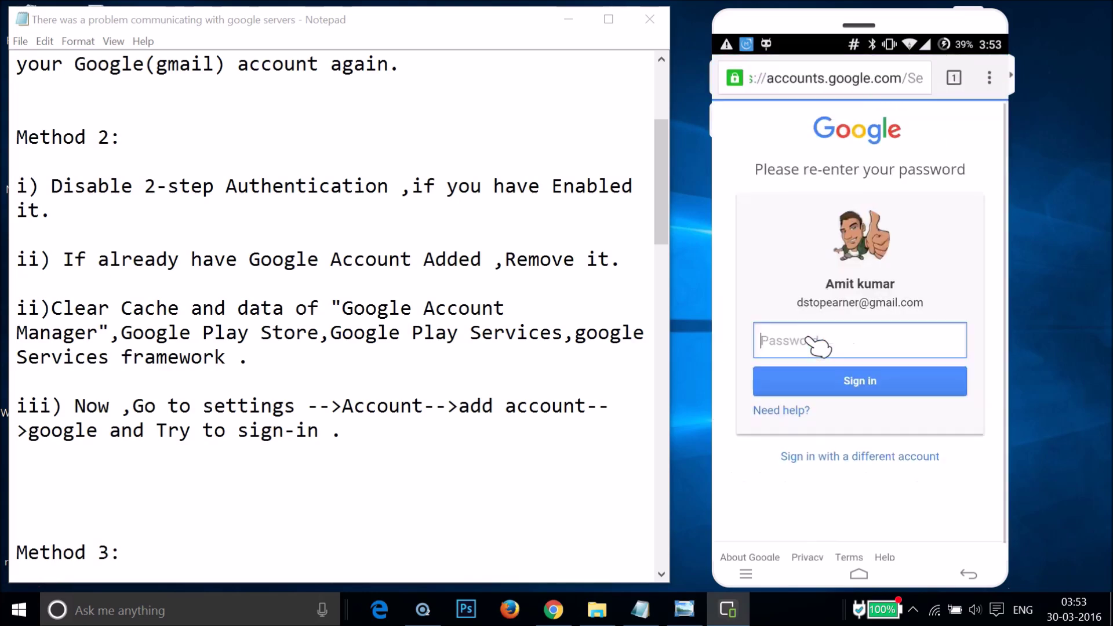
{"action": "left_click", "coordinate": [822, 339]}
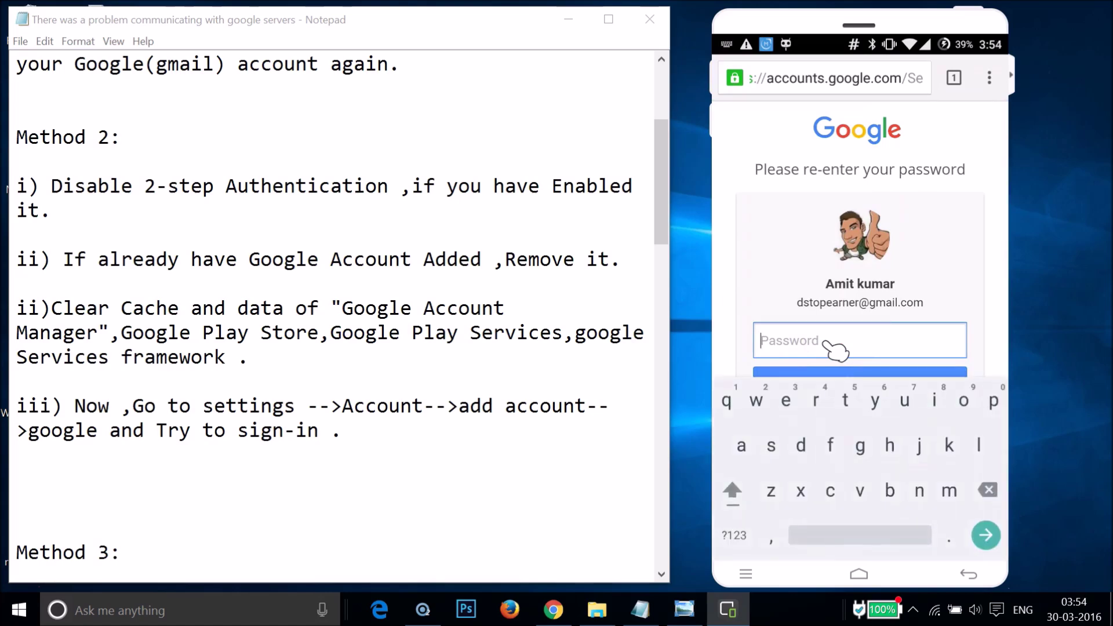
{"action": "type", "text": "•••••••t"}
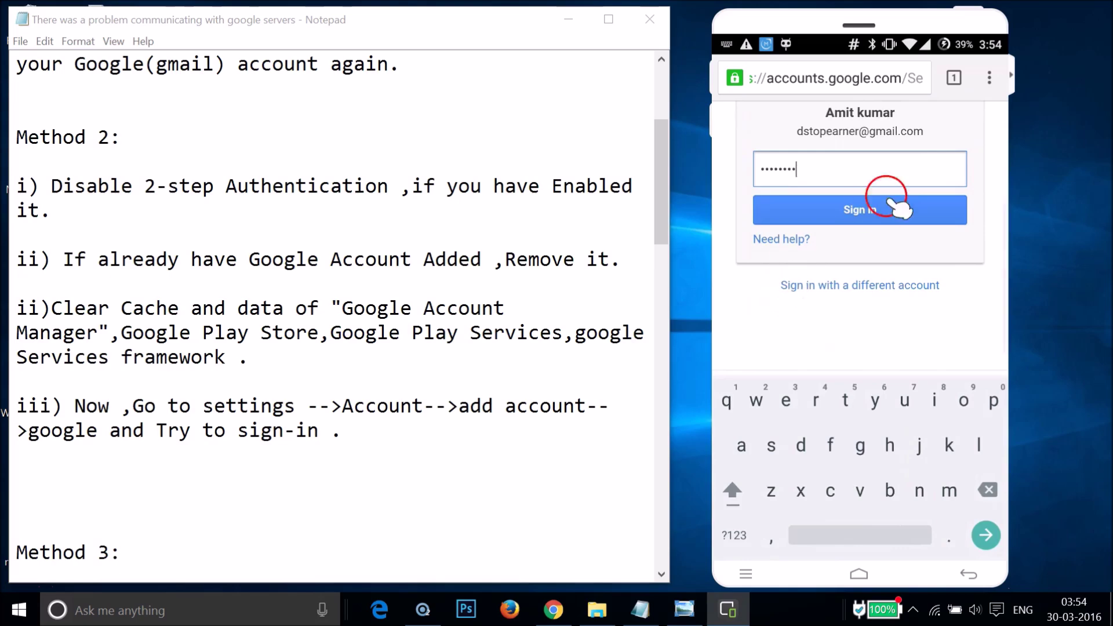
{"action": "left_click", "coordinate": [858, 214]}
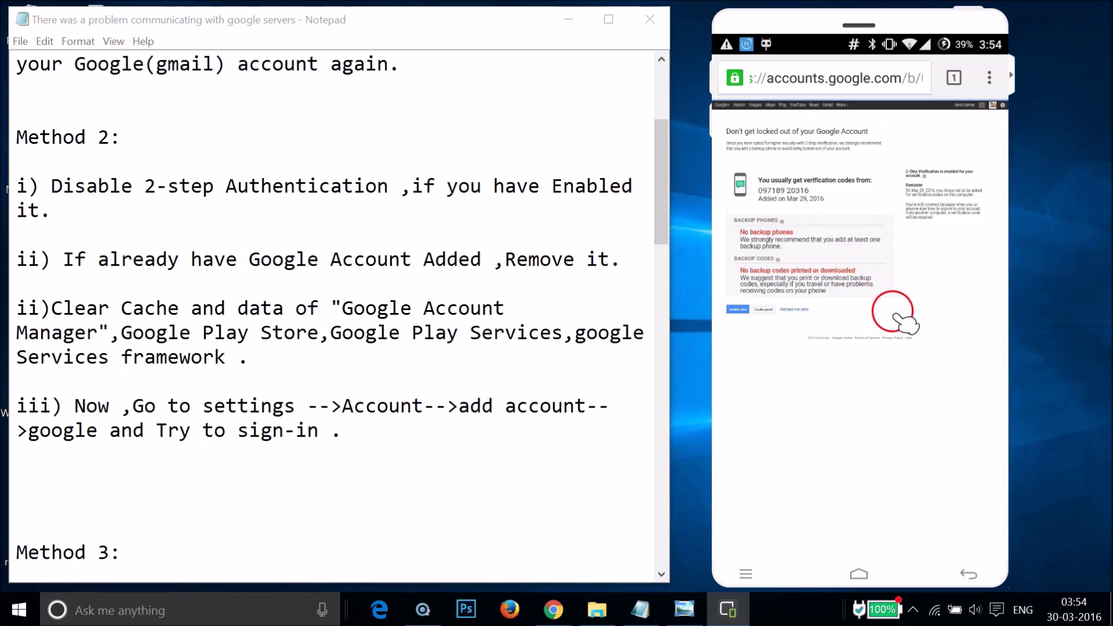
Read the 2-Step Verification page and postpone the backup-phone reminder with Remind me later
{"action": "double_click", "coordinate": [899, 432]}
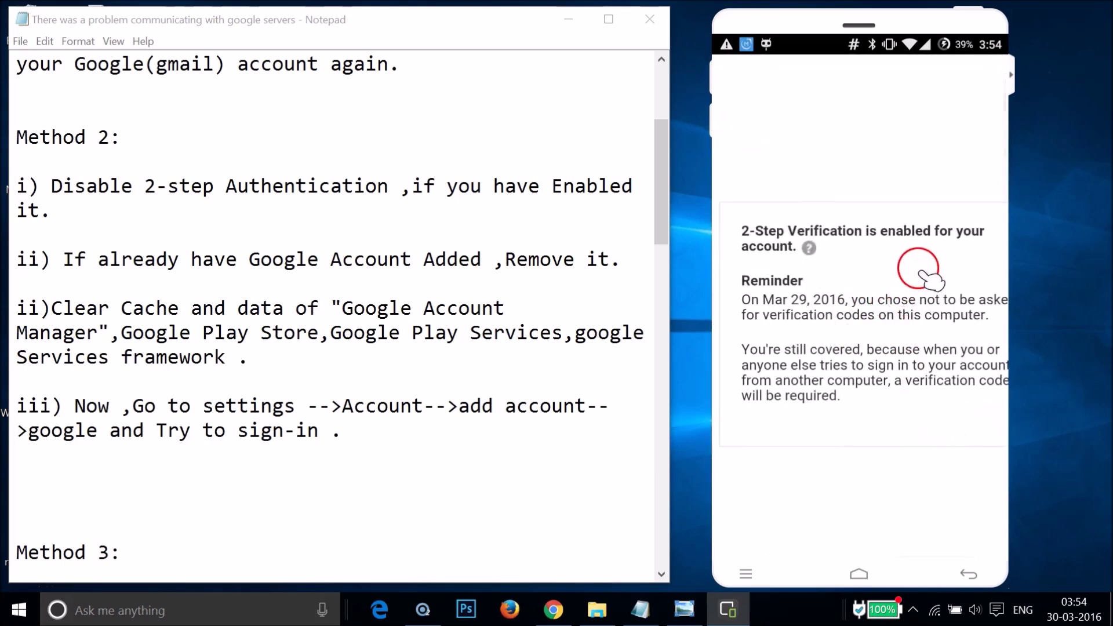
{"action": "double_click", "coordinate": [904, 345]}
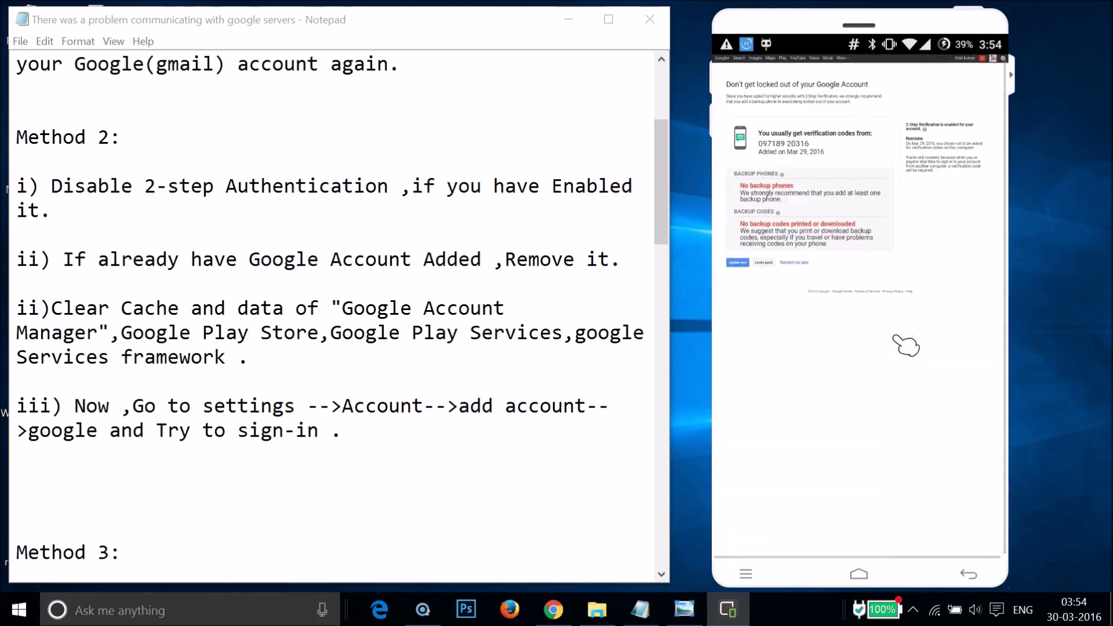
{"action": "double_click", "coordinate": [905, 346]}
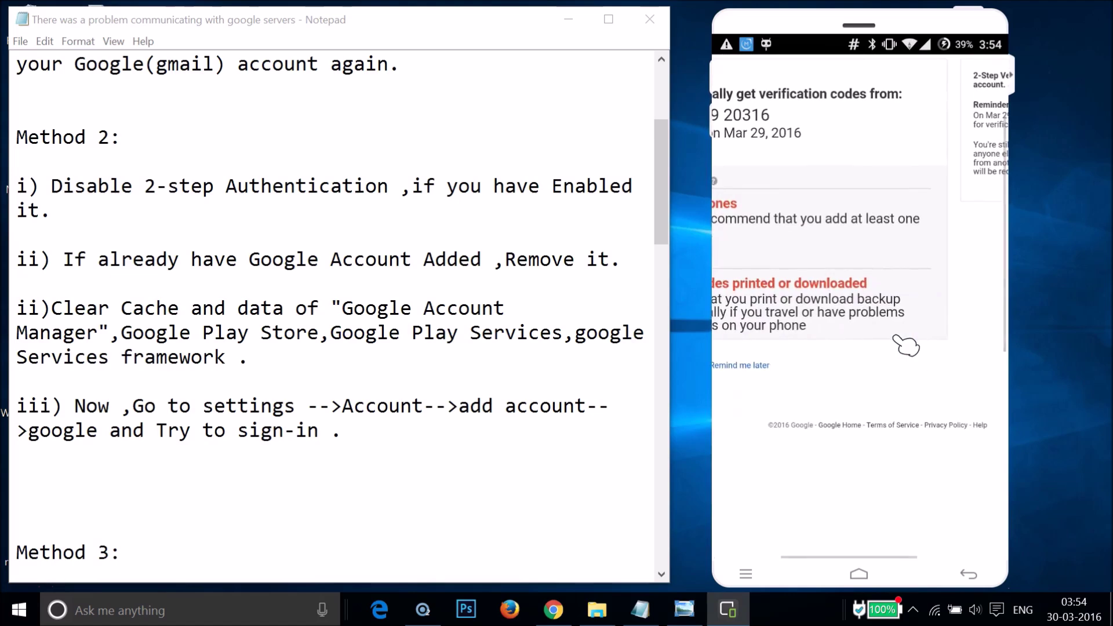
{"action": "left_click", "coordinate": [820, 362]}
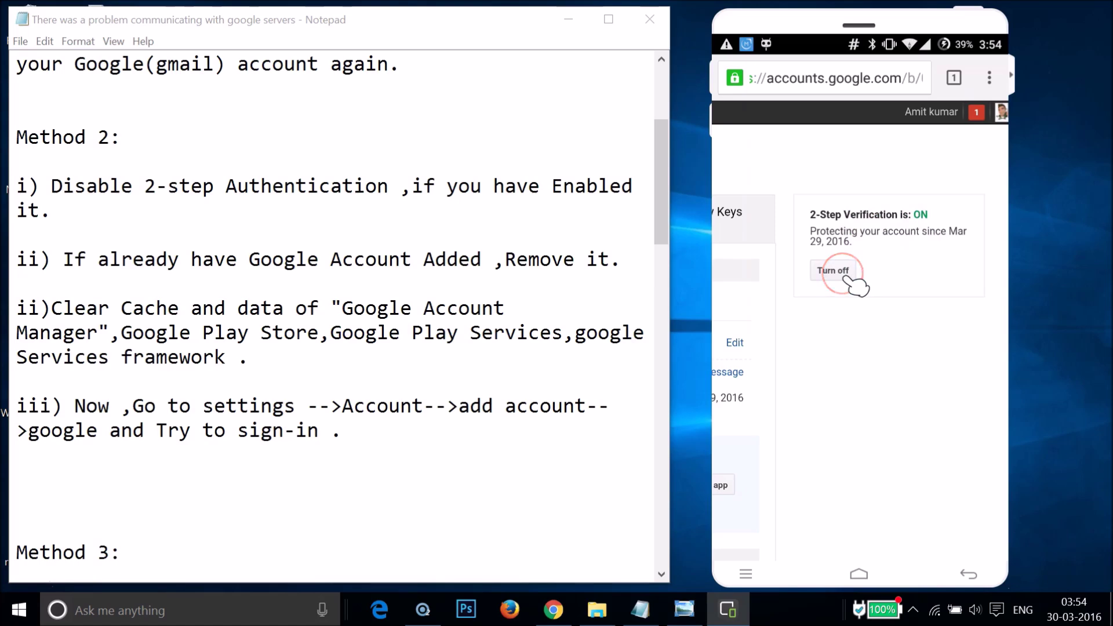
Turn off 2-Step Verification, confirm it, and reopen the setting from Sign-in & security
{"action": "left_click", "coordinate": [844, 274]}
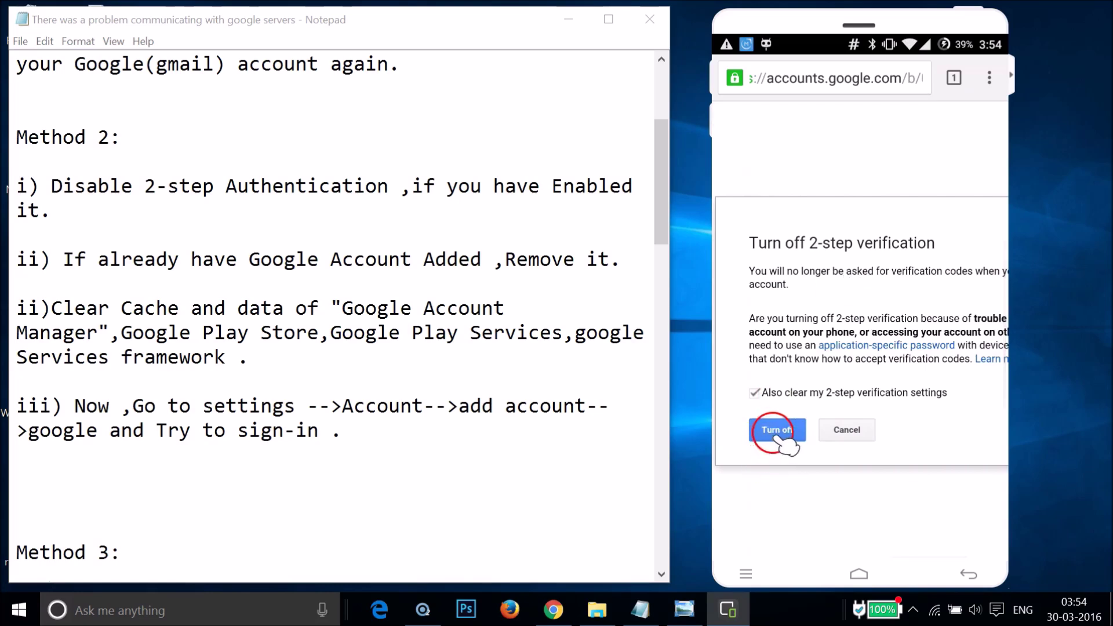
{"action": "left_click", "coordinate": [777, 431]}
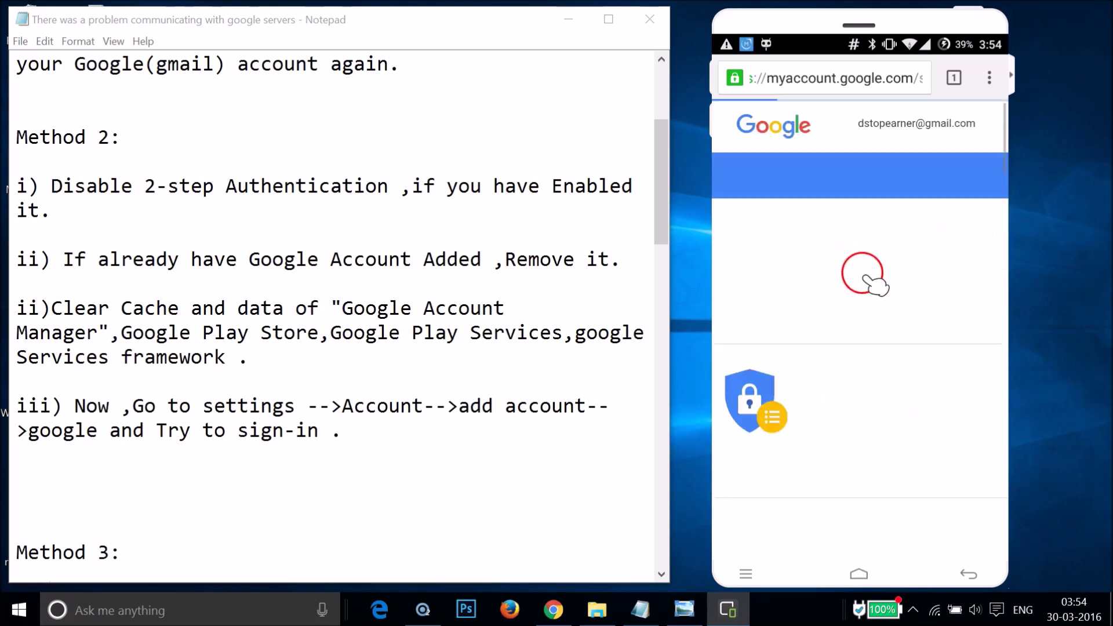
{"action": "scroll", "coordinate": [884, 374], "scroll_direction": "down", "scroll_amount": 10}
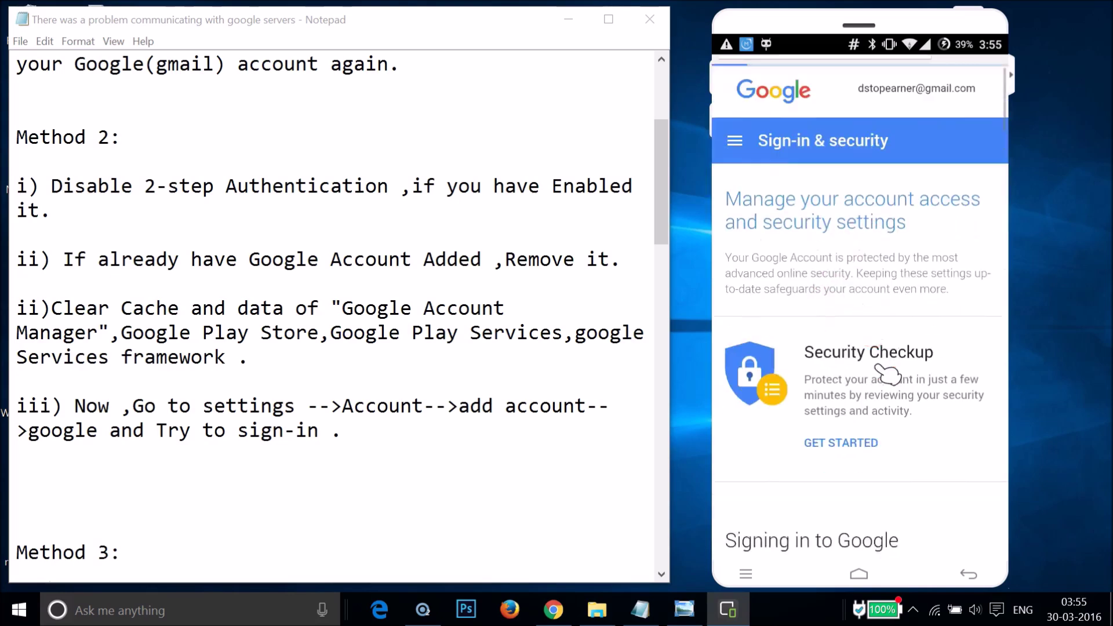
{"action": "scroll", "coordinate": [887, 371], "scroll_direction": "down", "scroll_amount": 4}
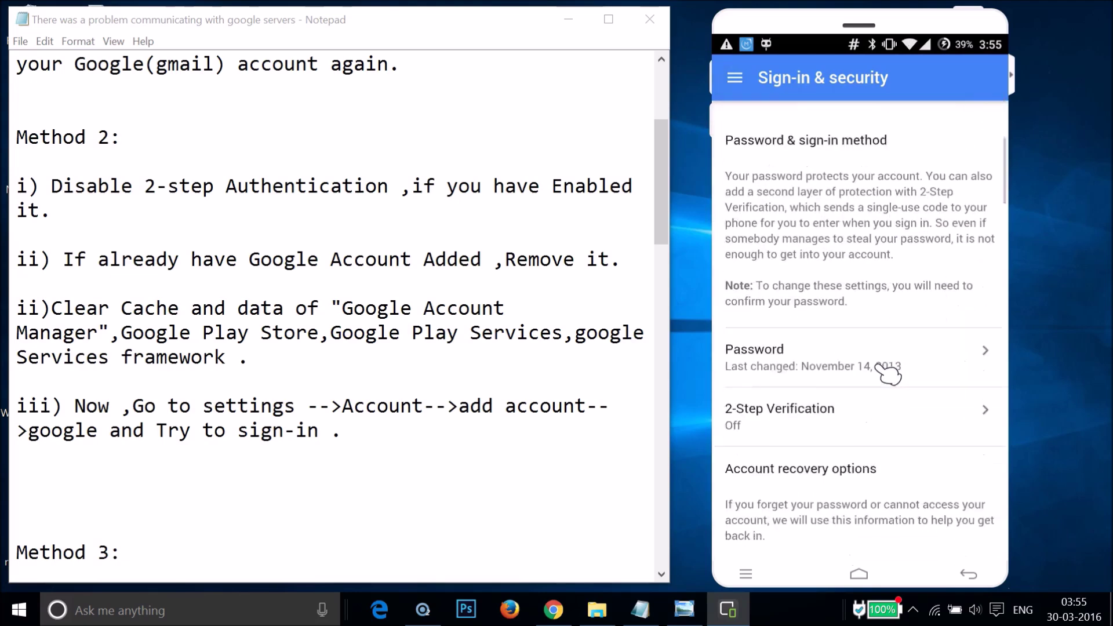
{"action": "left_click", "coordinate": [789, 355]}
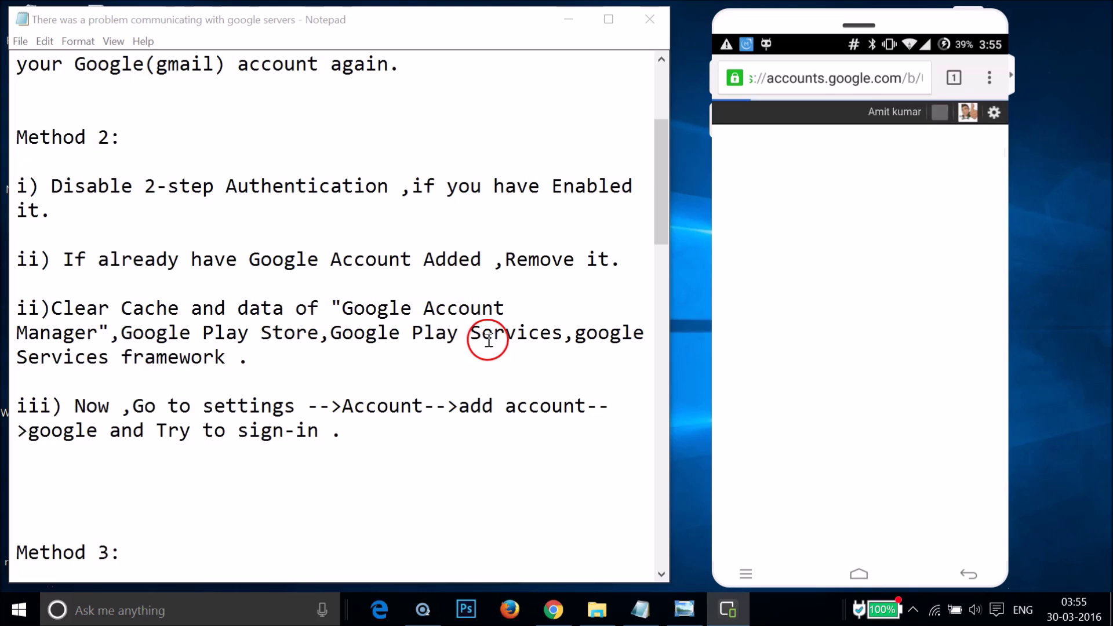
Point out Notepad's steps for clearing Google Services Framework and Google Play Services data
{"action": "left_click", "coordinate": [255, 361]}
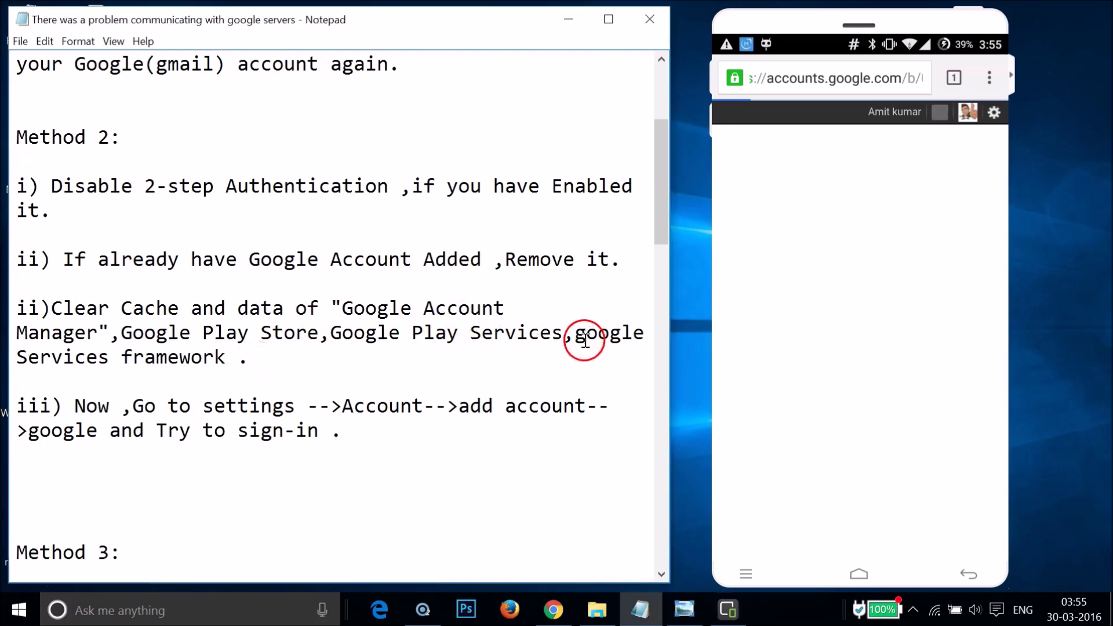
{"action": "left_click", "coordinate": [164, 359]}
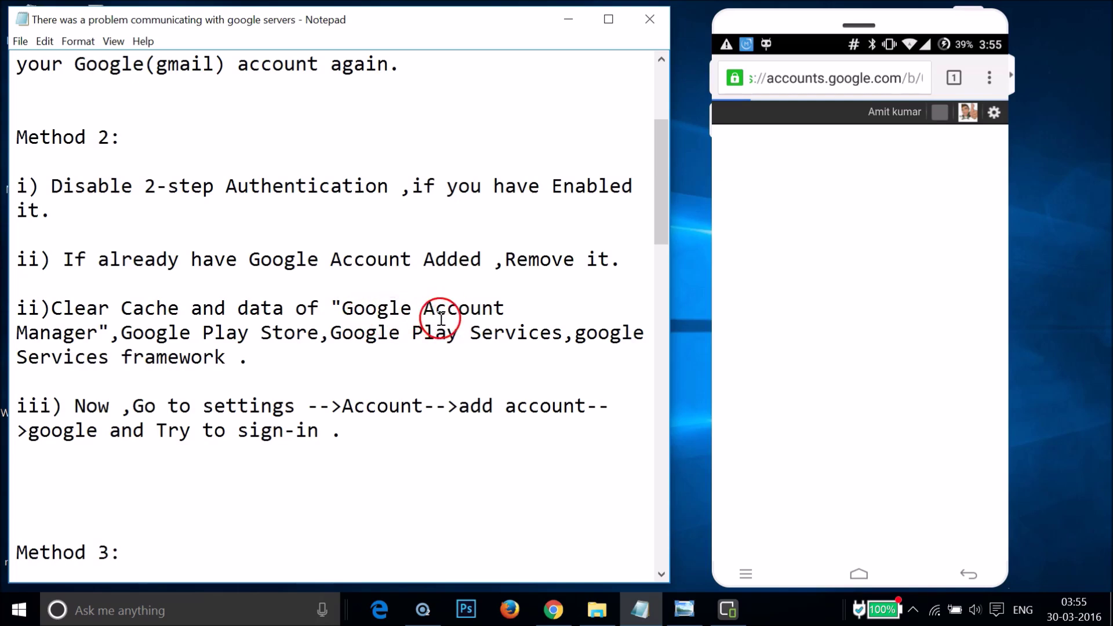
{"action": "left_click", "coordinate": [366, 335]}
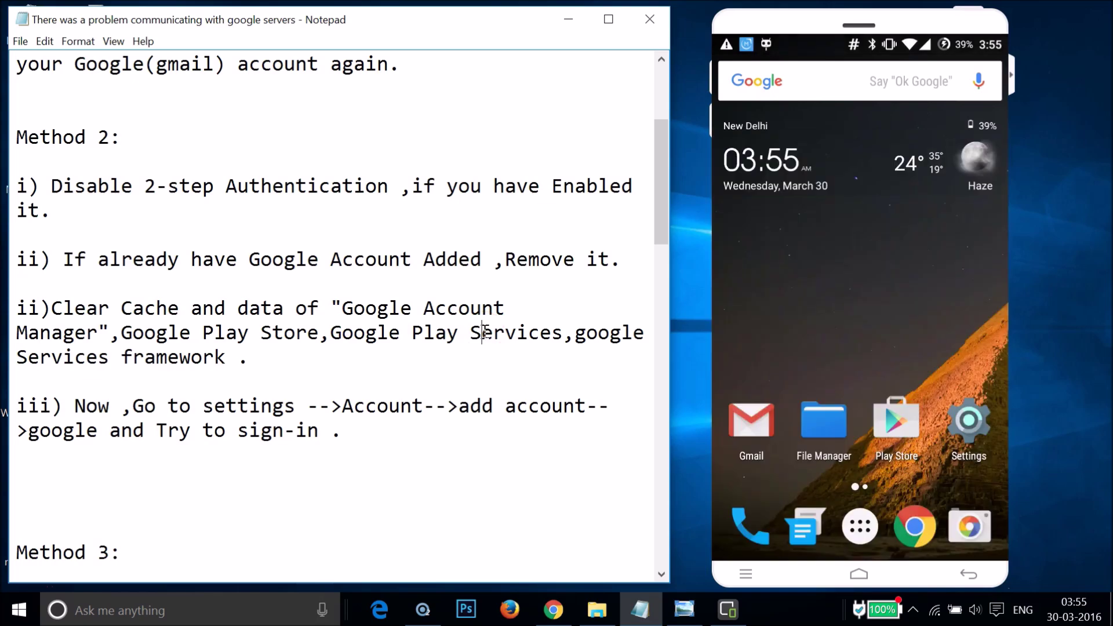
Open Settings > Apps, show ALL apps, and scroll to Google Account Manager (4.75MB)
{"action": "left_click", "coordinate": [979, 443]}
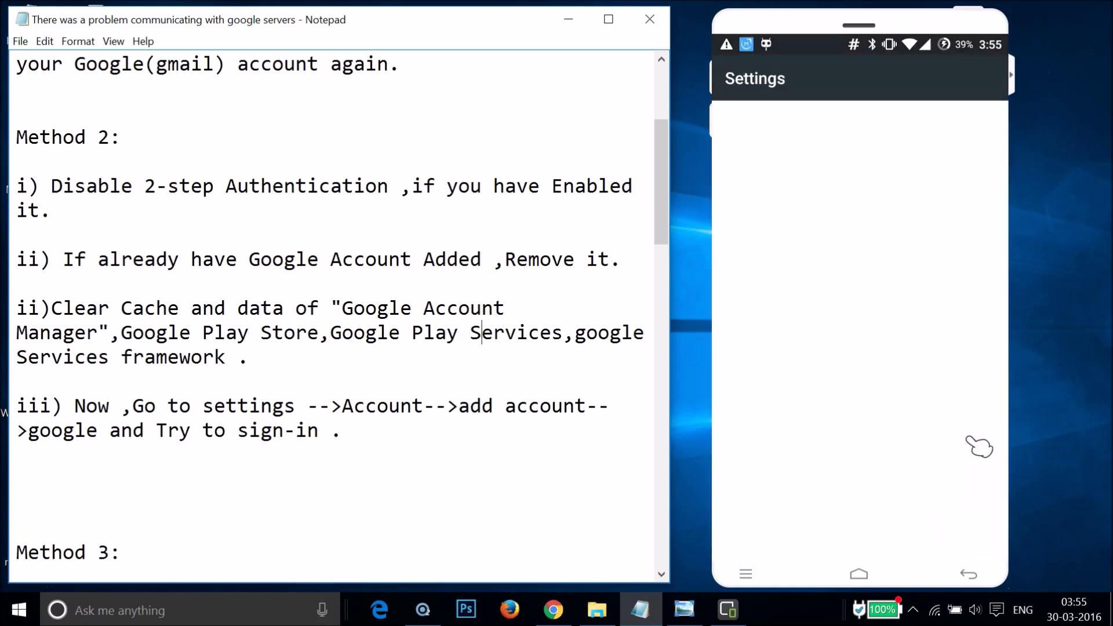
{"action": "scroll", "coordinate": [980, 445], "scroll_direction": "down", "scroll_amount": 10}
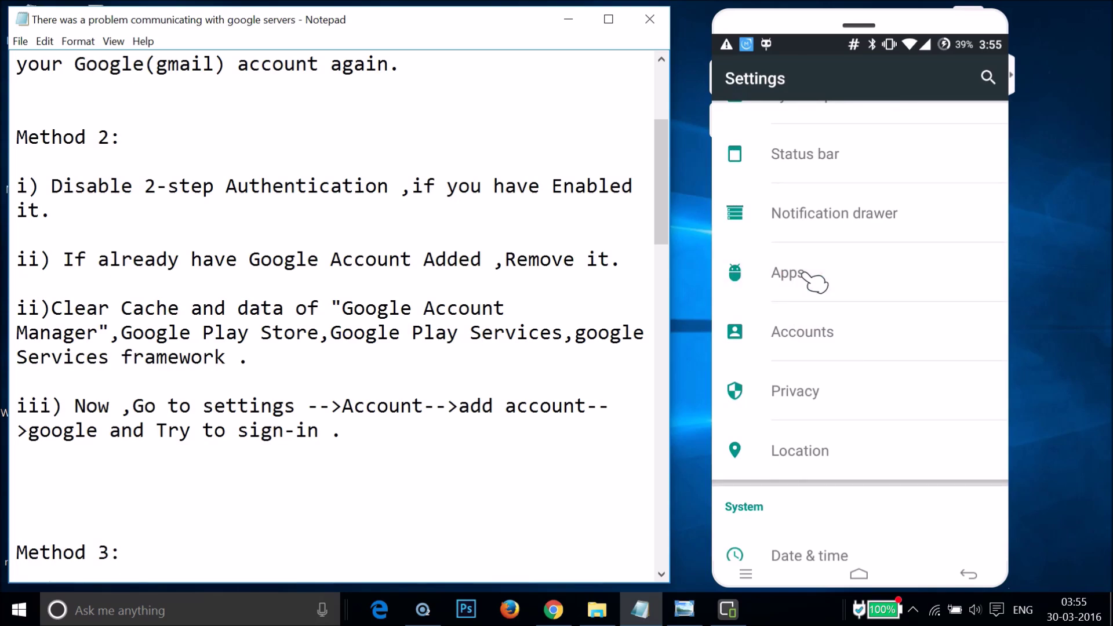
{"action": "left_click", "coordinate": [804, 275]}
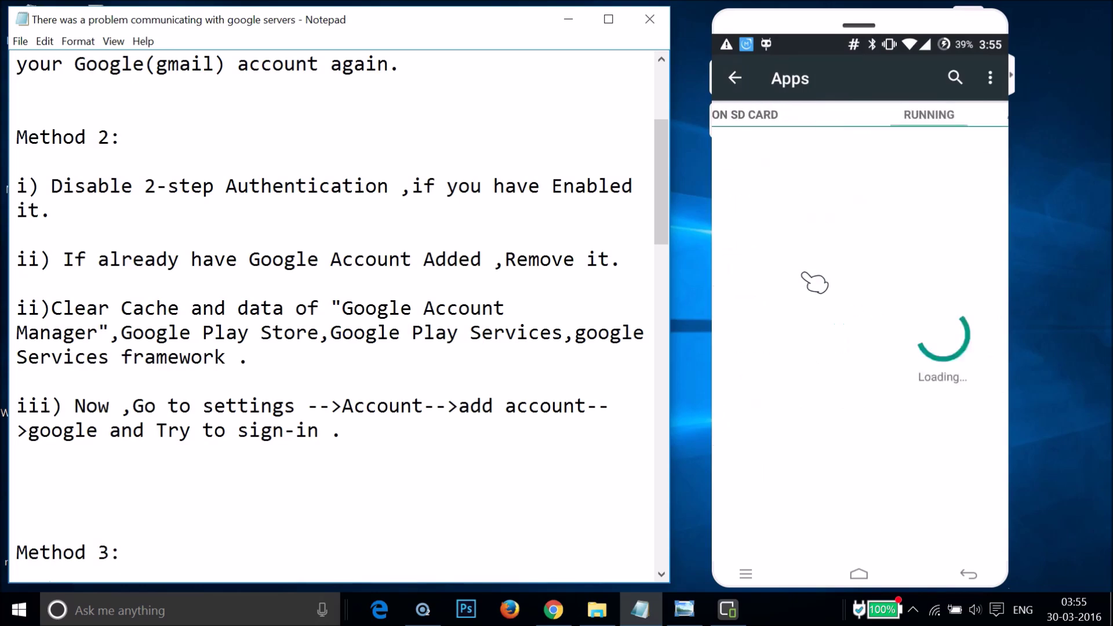
{"action": "left_click_drag", "start_coordinate": [794, 301], "coordinate": [814, 364]}
{"action": "scroll", "coordinate": [826, 374], "scroll_direction": "down", "scroll_amount": 10}
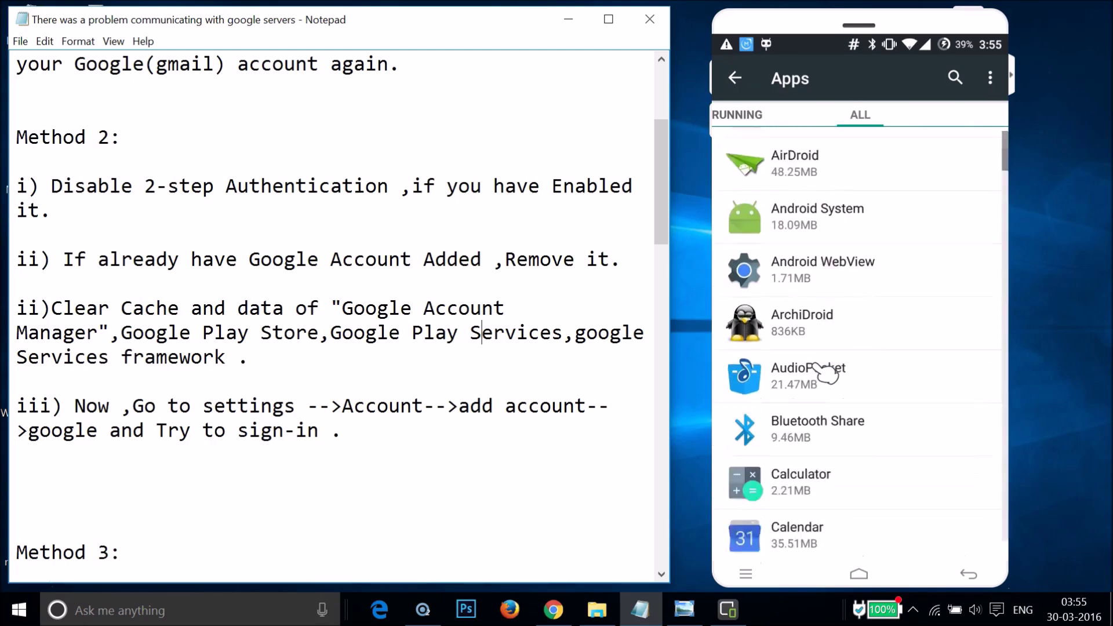
{"action": "scroll", "coordinate": [826, 374], "scroll_direction": "down", "scroll_amount": 15}
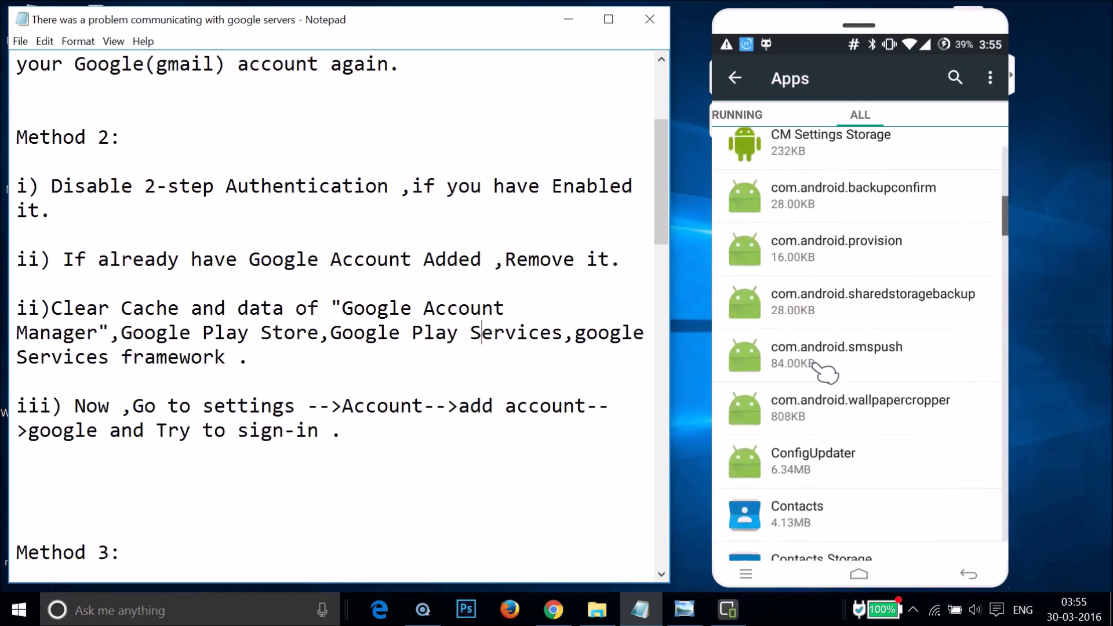
{"action": "scroll", "coordinate": [826, 374], "scroll_direction": "down", "scroll_amount": 12}
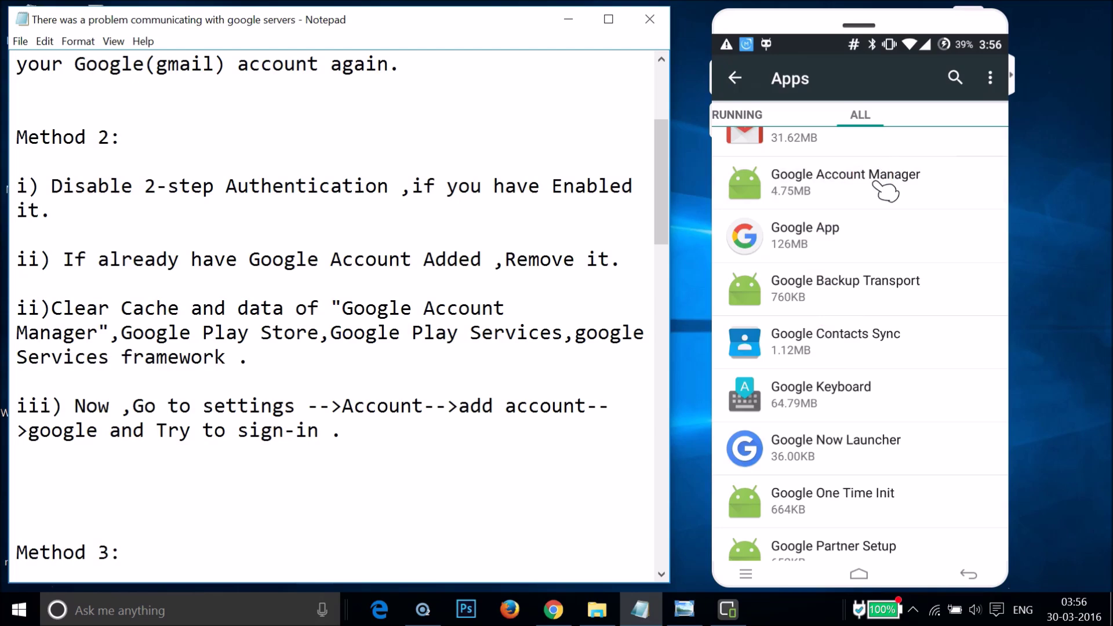
Check Google Account Manager's info, then clear Google Play Store's data and cache to 0.00B
{"action": "left_click", "coordinate": [886, 191]}
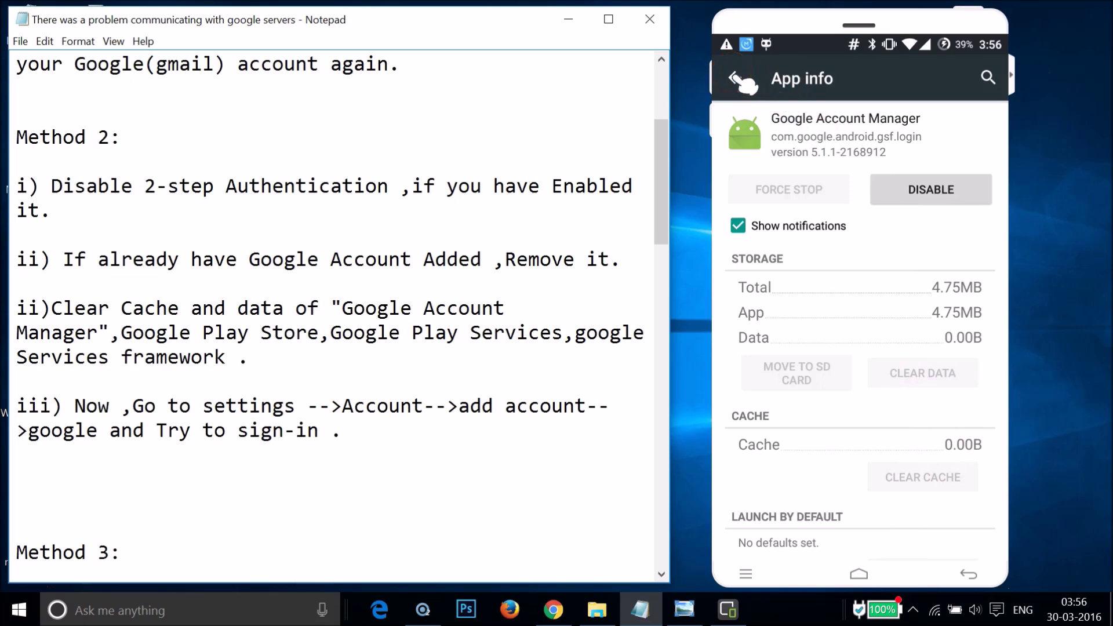
{"action": "left_click", "coordinate": [735, 77]}
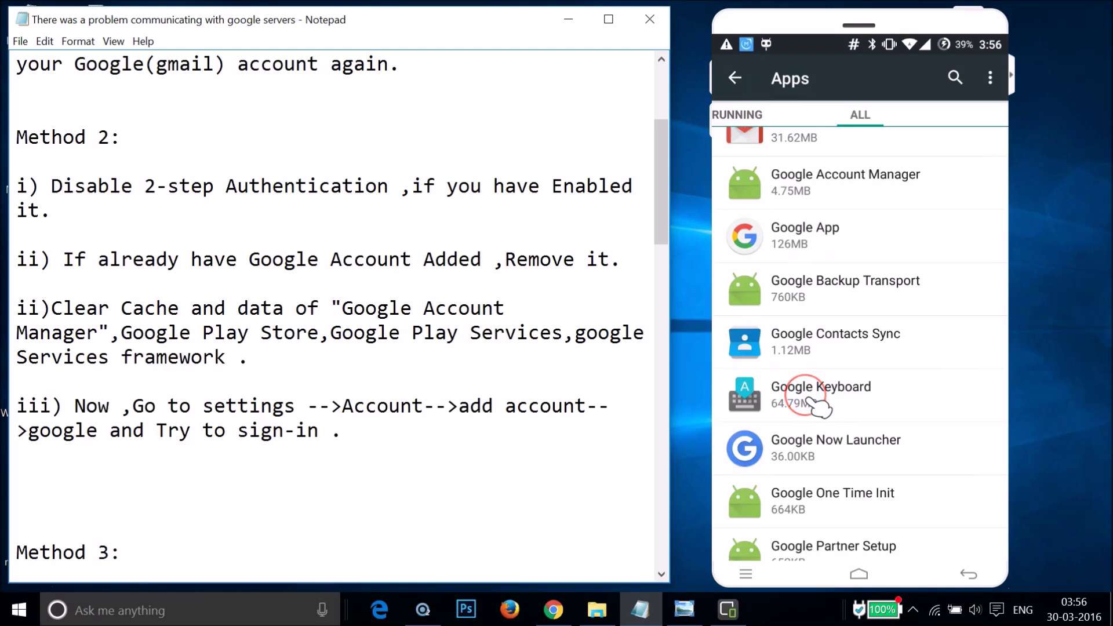
{"action": "scroll", "coordinate": [819, 406], "scroll_direction": "down", "scroll_amount": 5}
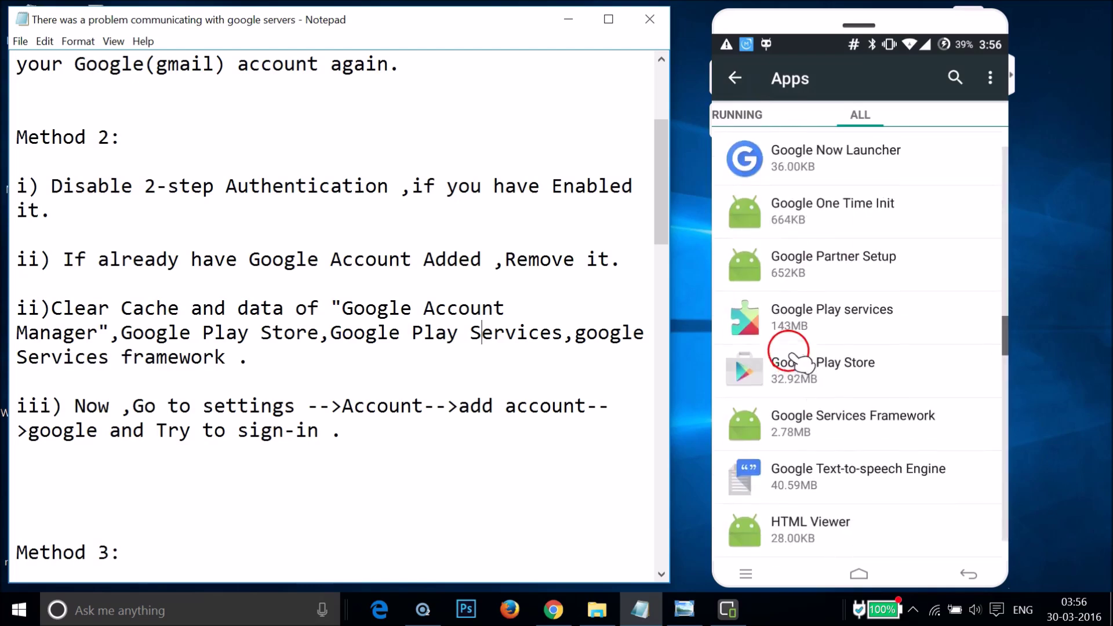
{"action": "left_click", "coordinate": [845, 380]}
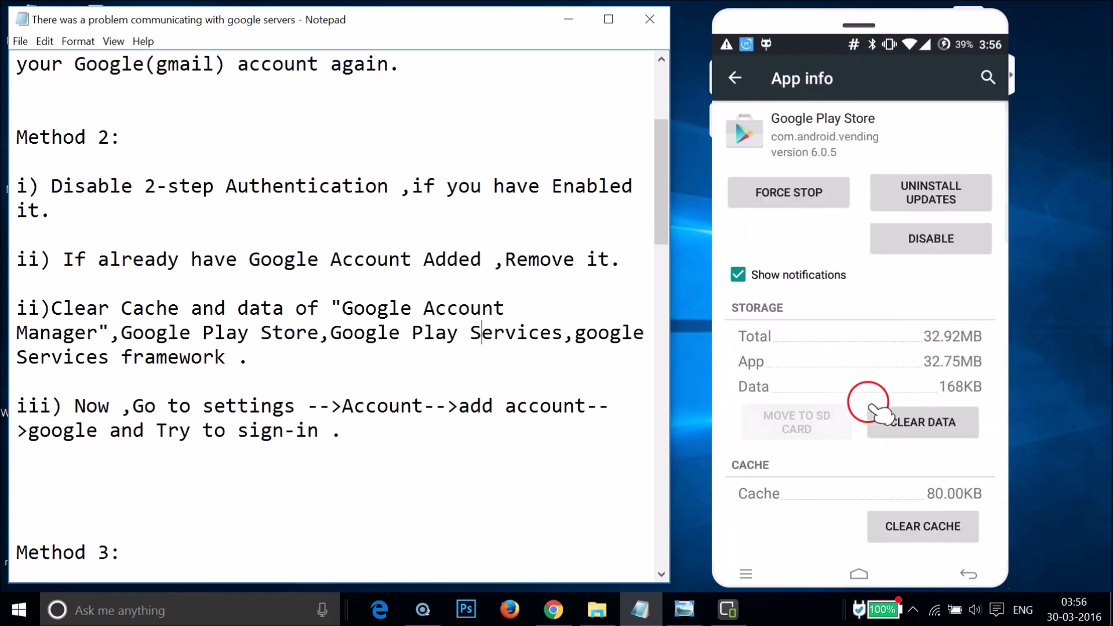
{"action": "left_click", "coordinate": [908, 422]}
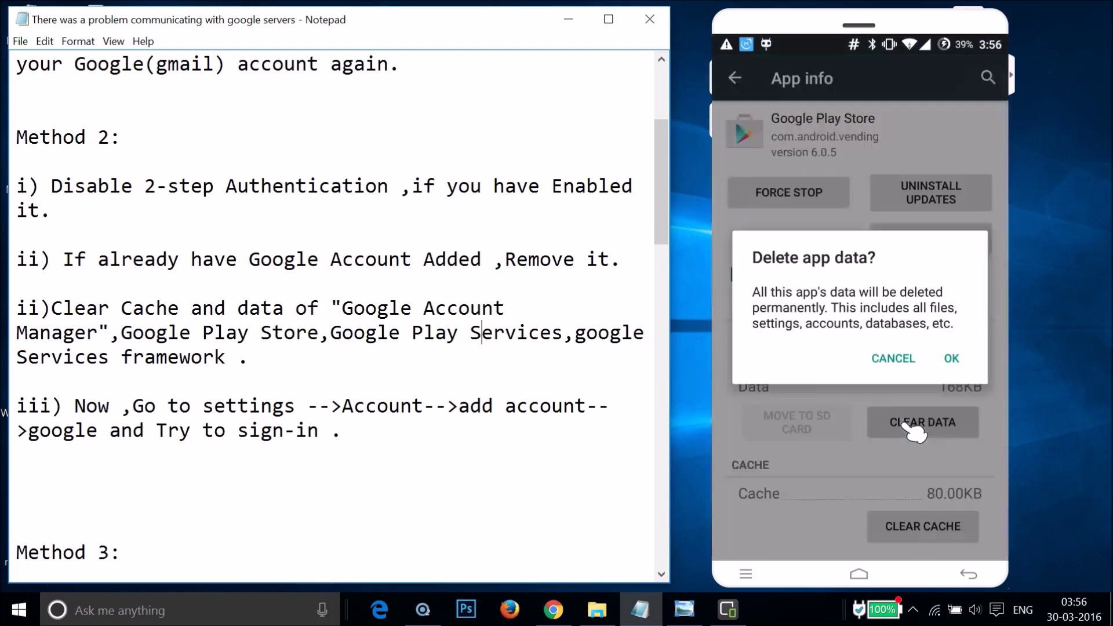
{"action": "left_click", "coordinate": [951, 358]}
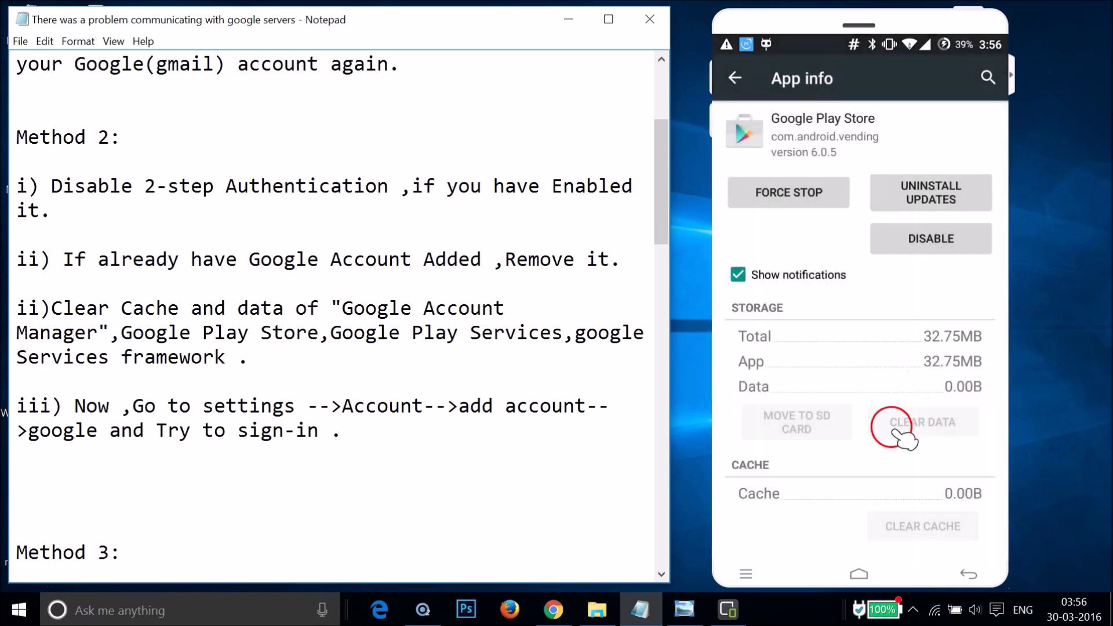
{"action": "left_click", "coordinate": [735, 77]}
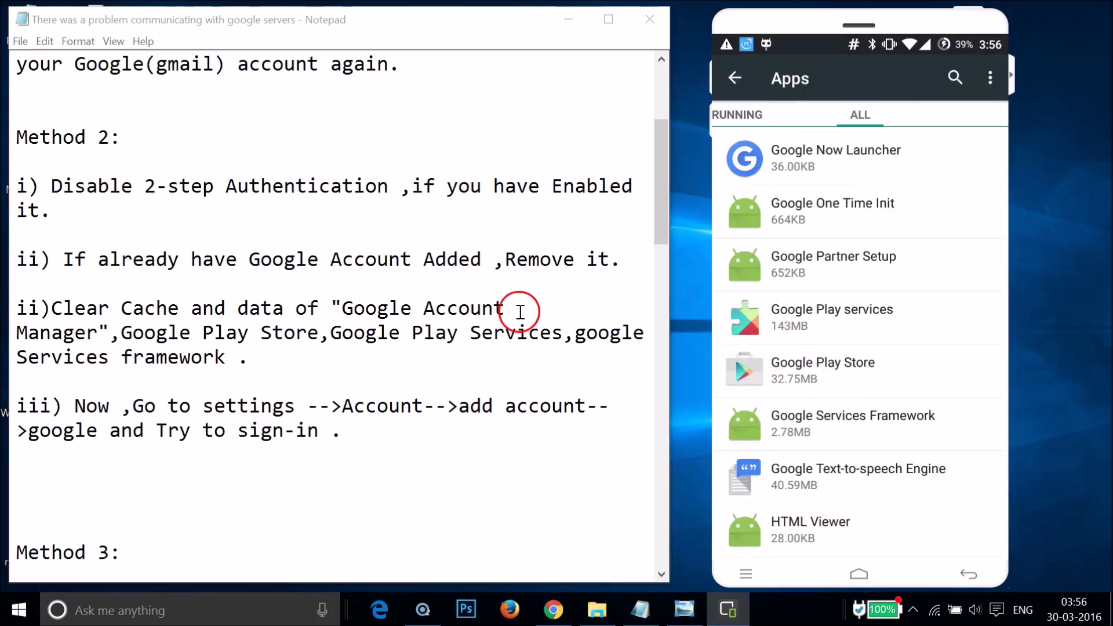
Clear all Google Play services data through Manage space, reducing it to 12.00KB
{"action": "left_click", "coordinate": [826, 323]}
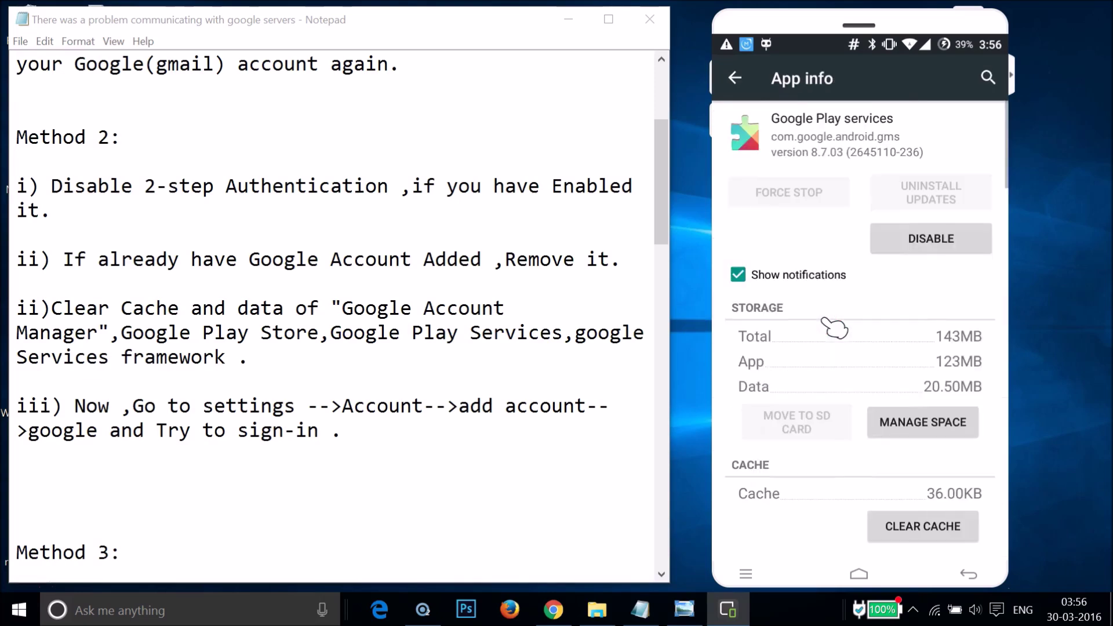
{"action": "left_click", "coordinate": [907, 421]}
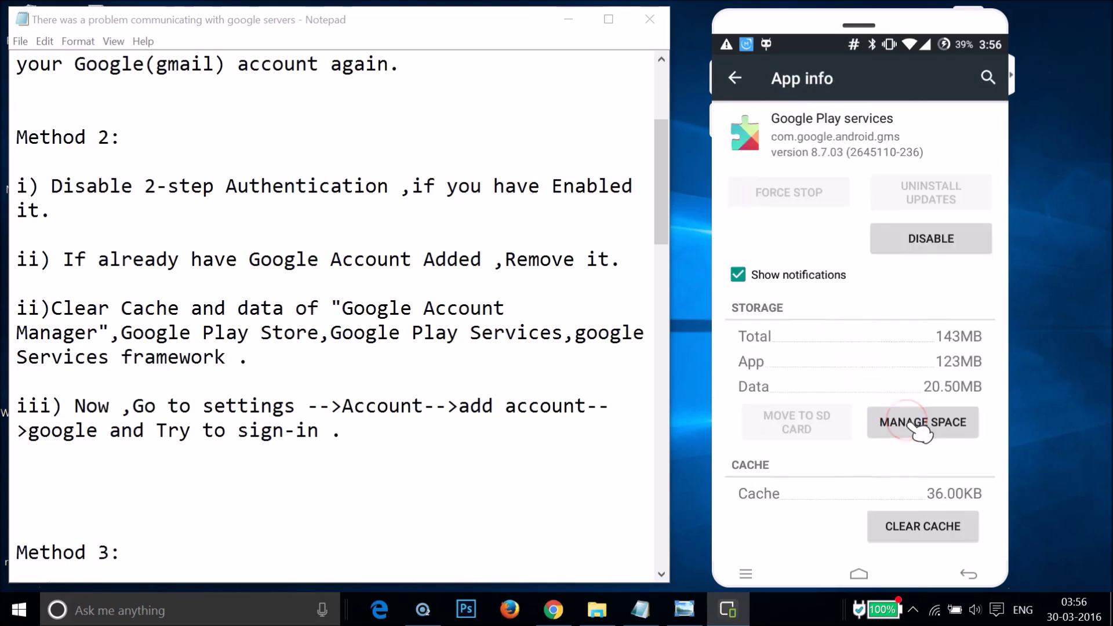
{"action": "left_click", "coordinate": [915, 465]}
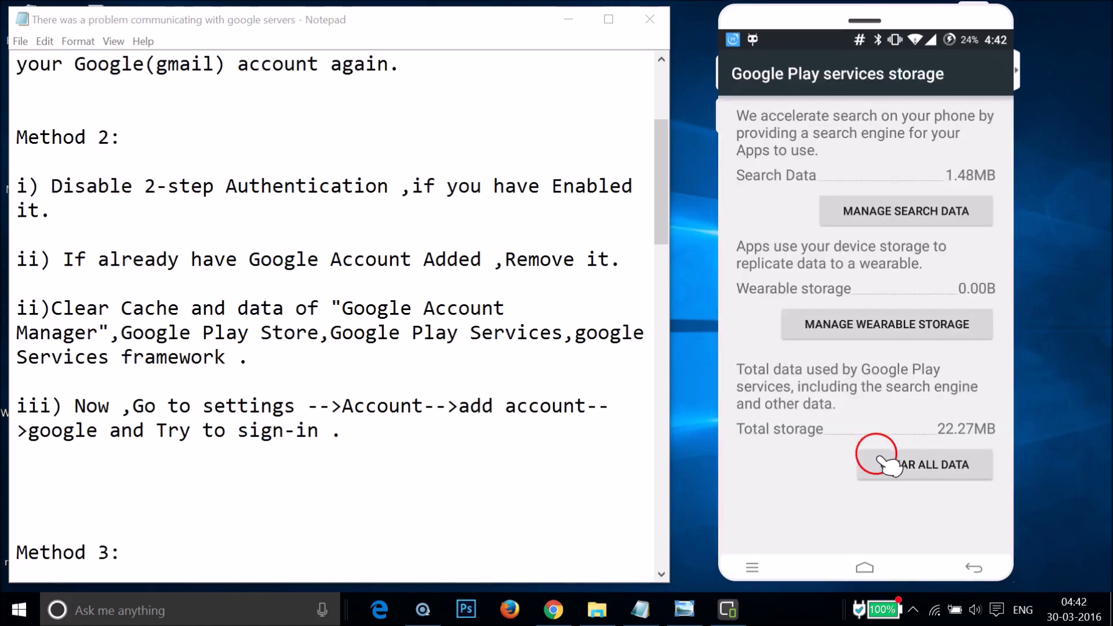
{"action": "left_click", "coordinate": [918, 469]}
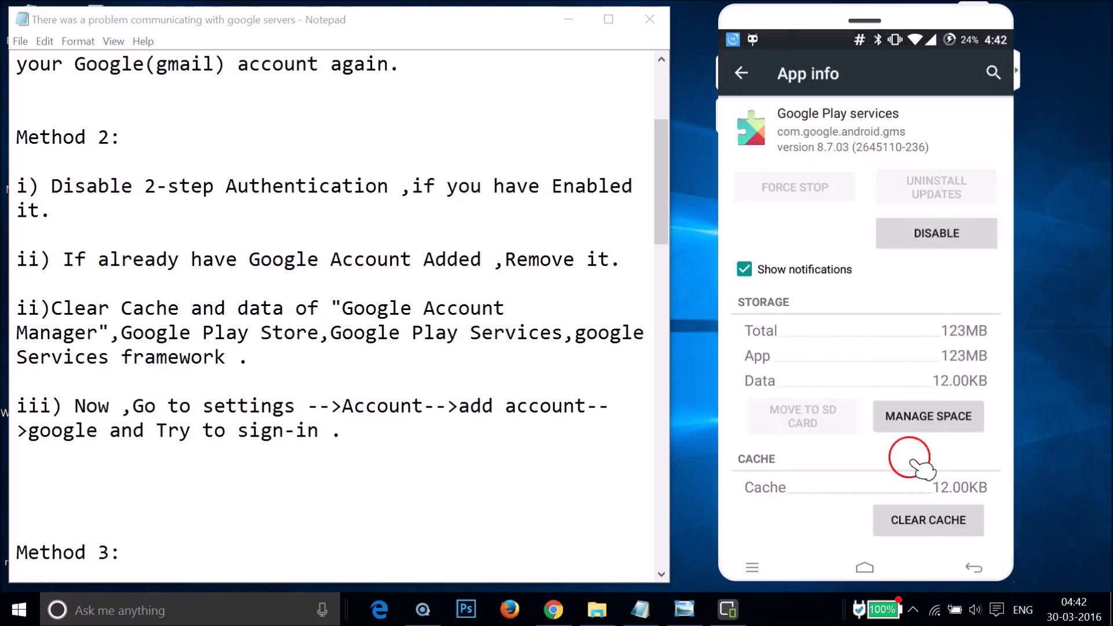
{"action": "left_click", "coordinate": [744, 73]}
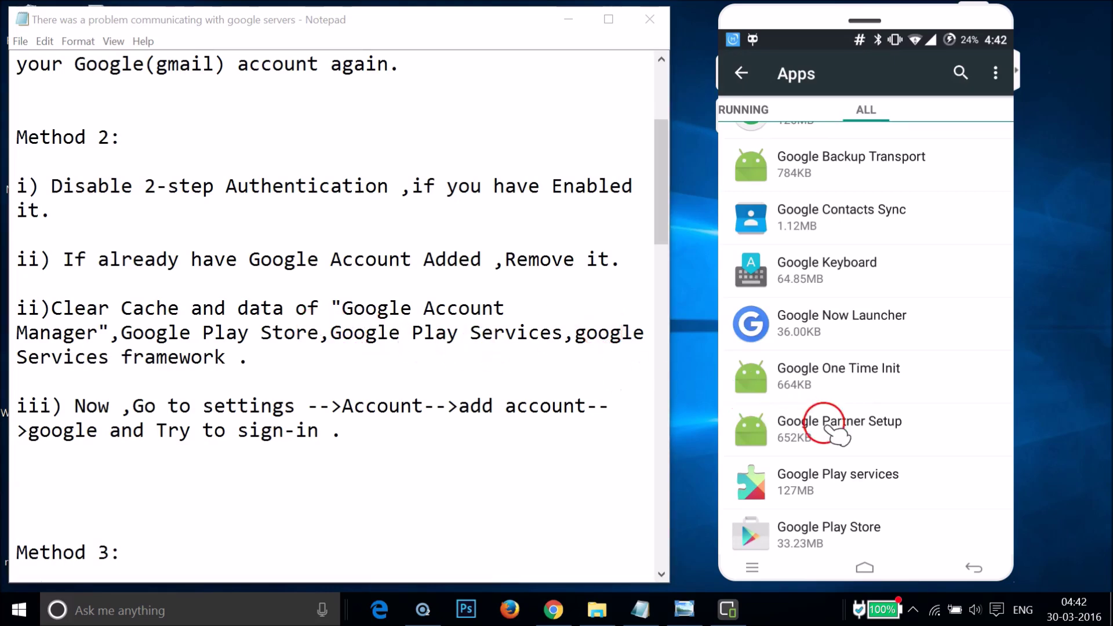
Open Google Services Framework's app info and confirm clearing its 336KB of data
{"action": "scroll", "coordinate": [835, 432], "scroll_direction": "down", "scroll_amount": 5}
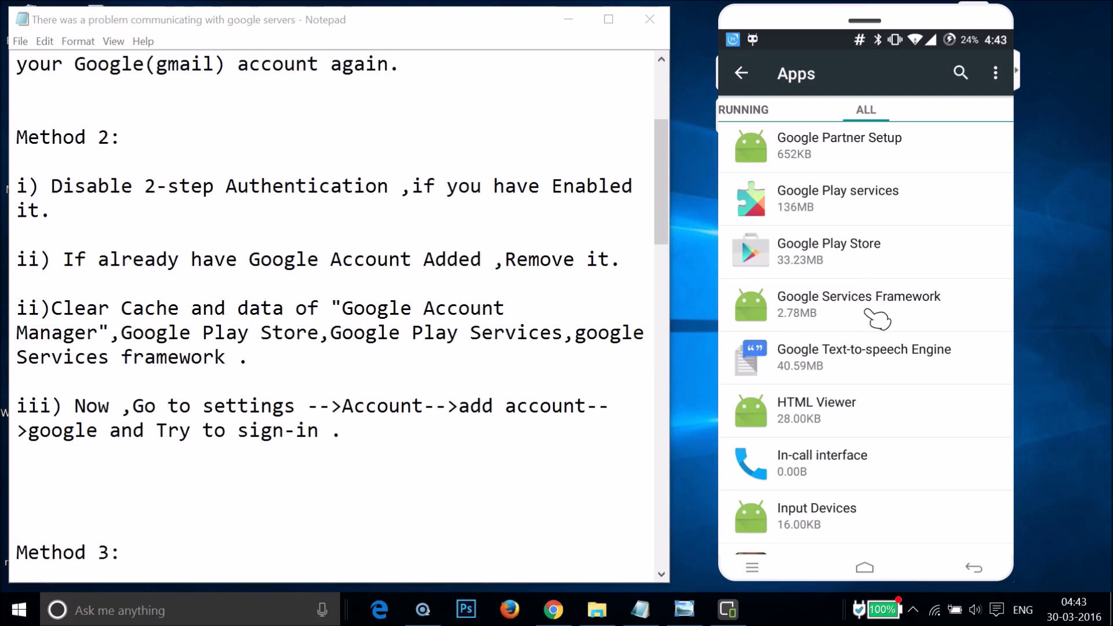
{"action": "left_click", "coordinate": [870, 316]}
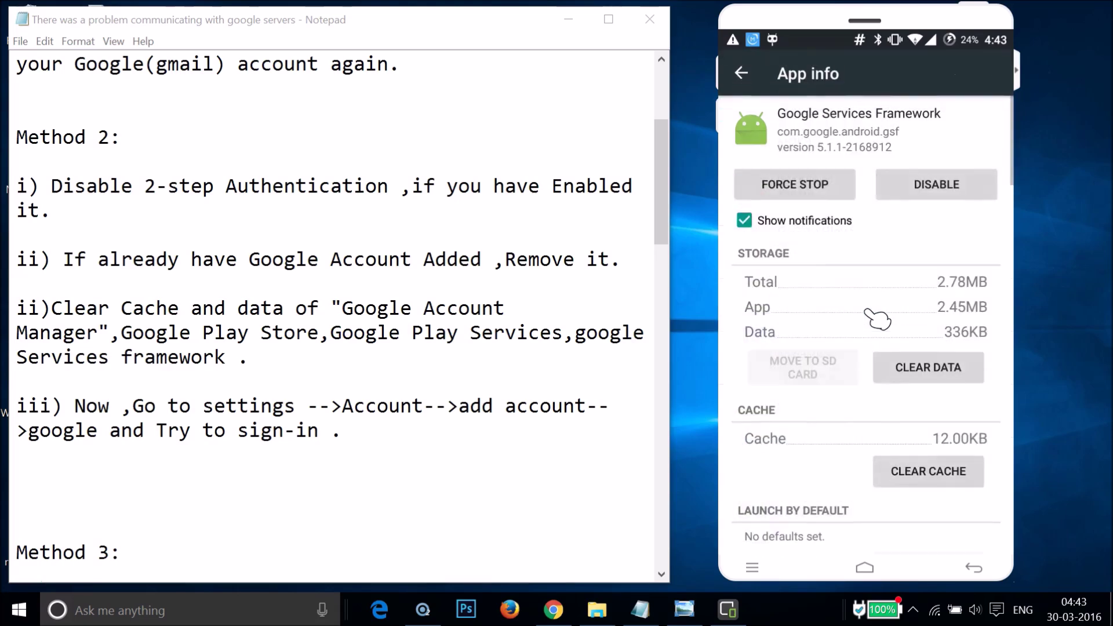
{"action": "left_click", "coordinate": [920, 366]}
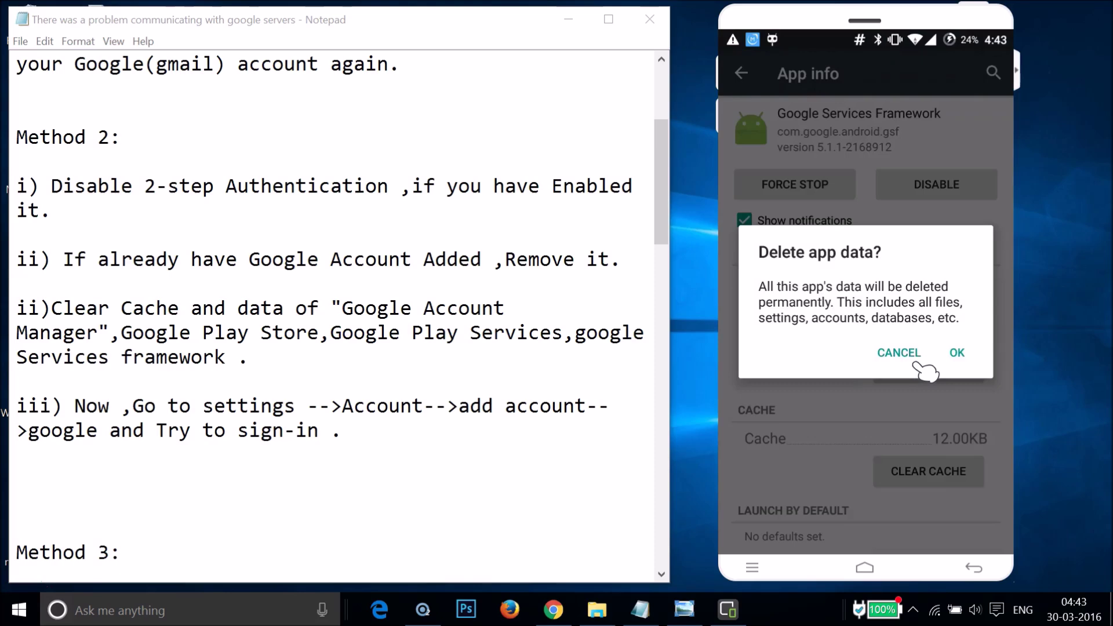
{"action": "key", "text": "Return"}
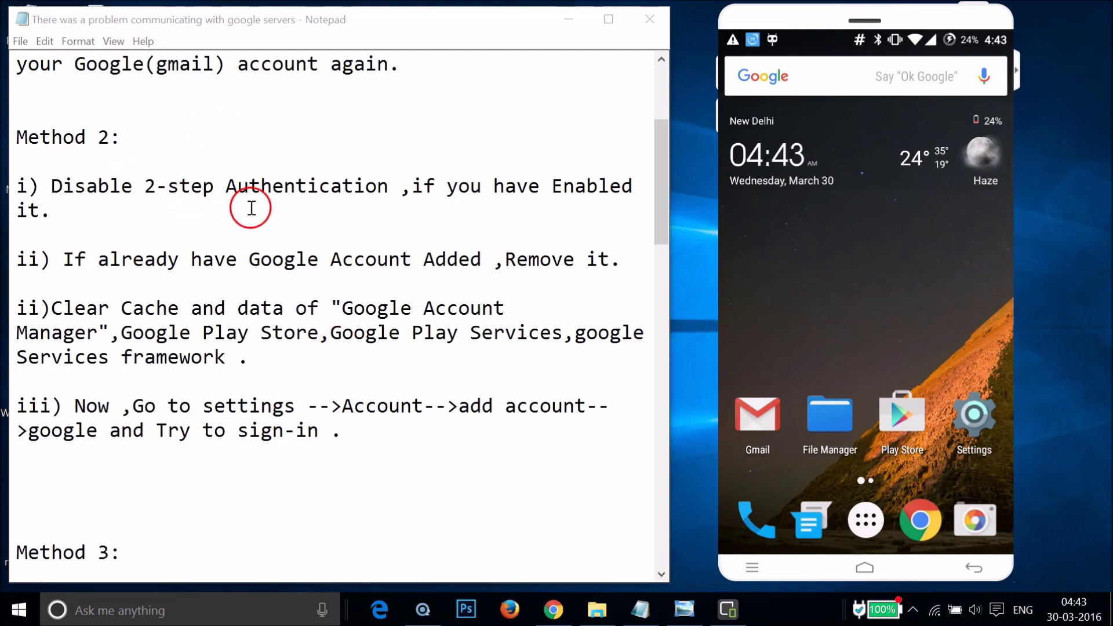
Scroll Notepad to Method 3 and open the phone's Security settings
{"action": "left_click", "coordinate": [298, 256]}
{"action": "scroll", "coordinate": [329, 263], "scroll_direction": "down", "scroll_amount": 6}
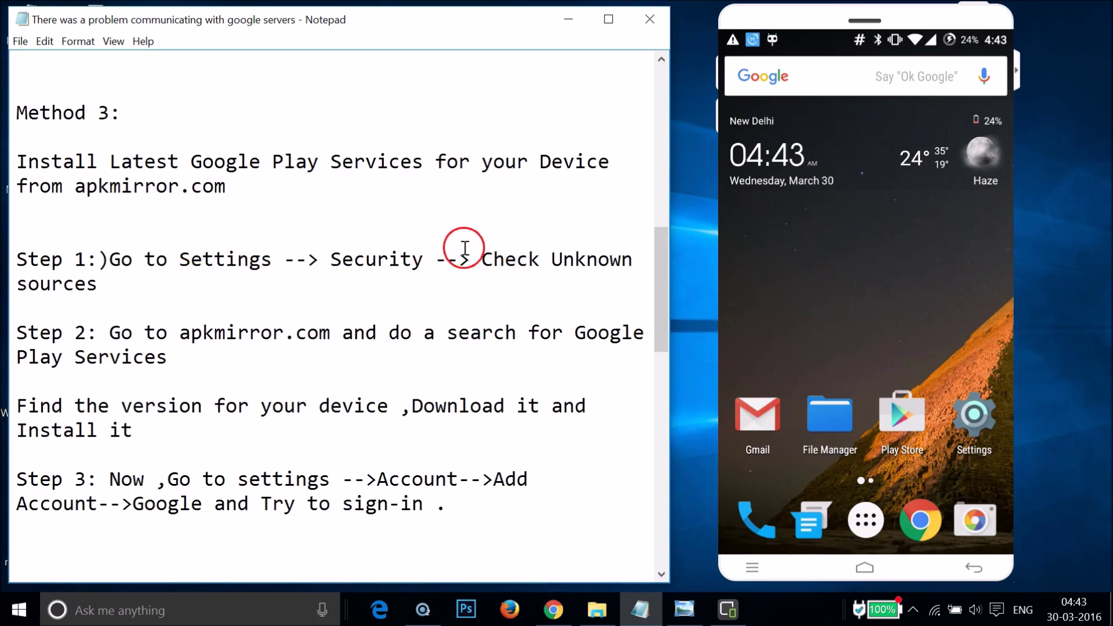
{"action": "left_click", "coordinate": [975, 418]}
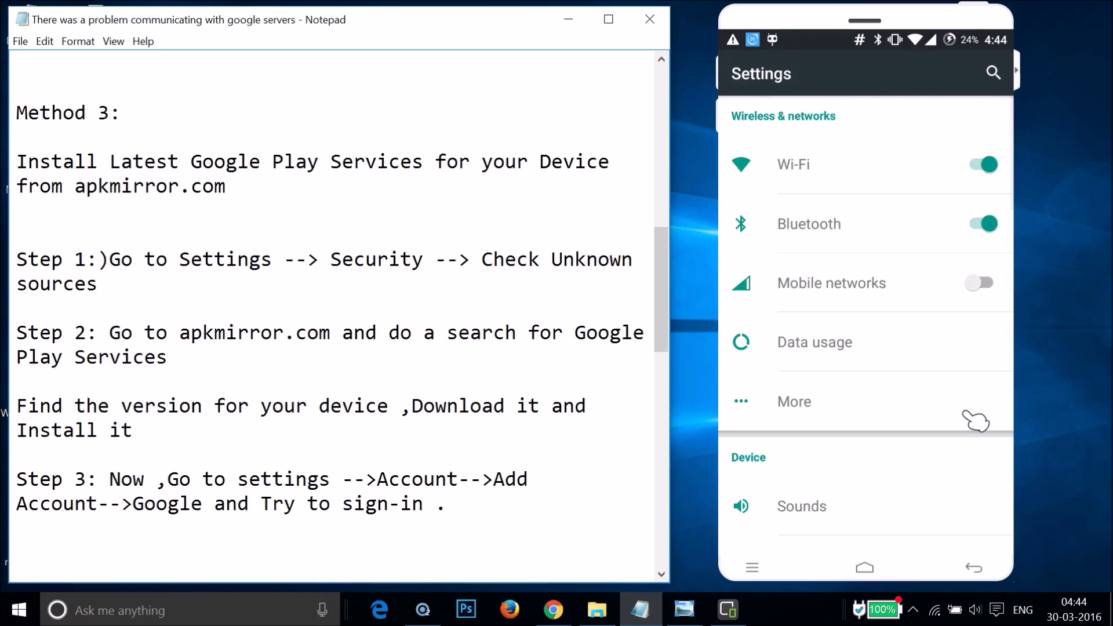
{"action": "scroll", "coordinate": [976, 418], "scroll_direction": "down", "scroll_amount": 10}
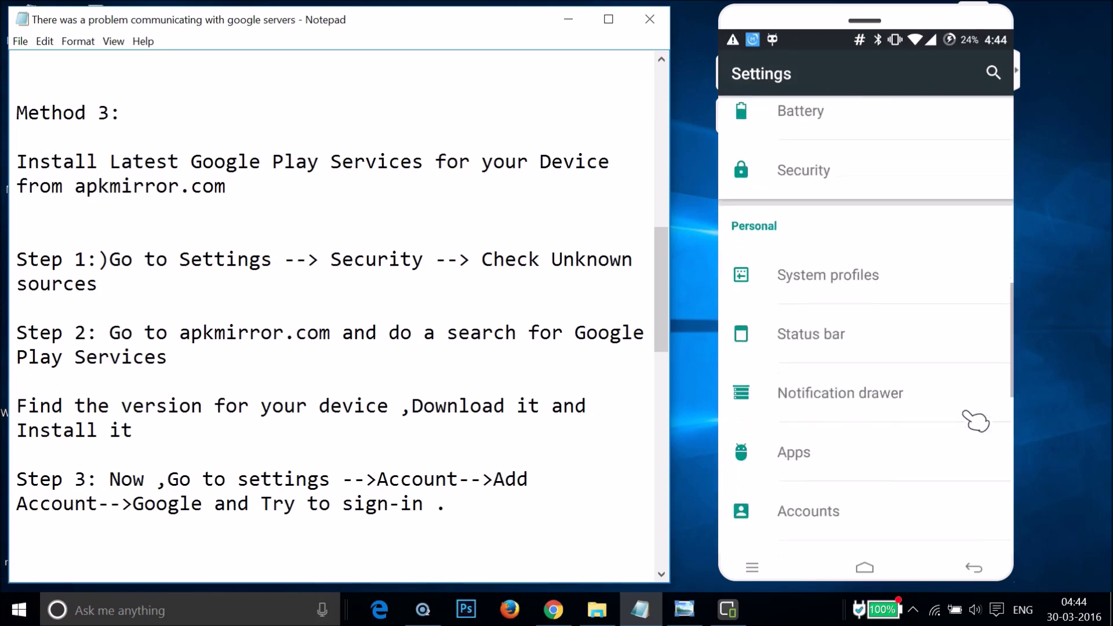
{"action": "left_click", "coordinate": [832, 180]}
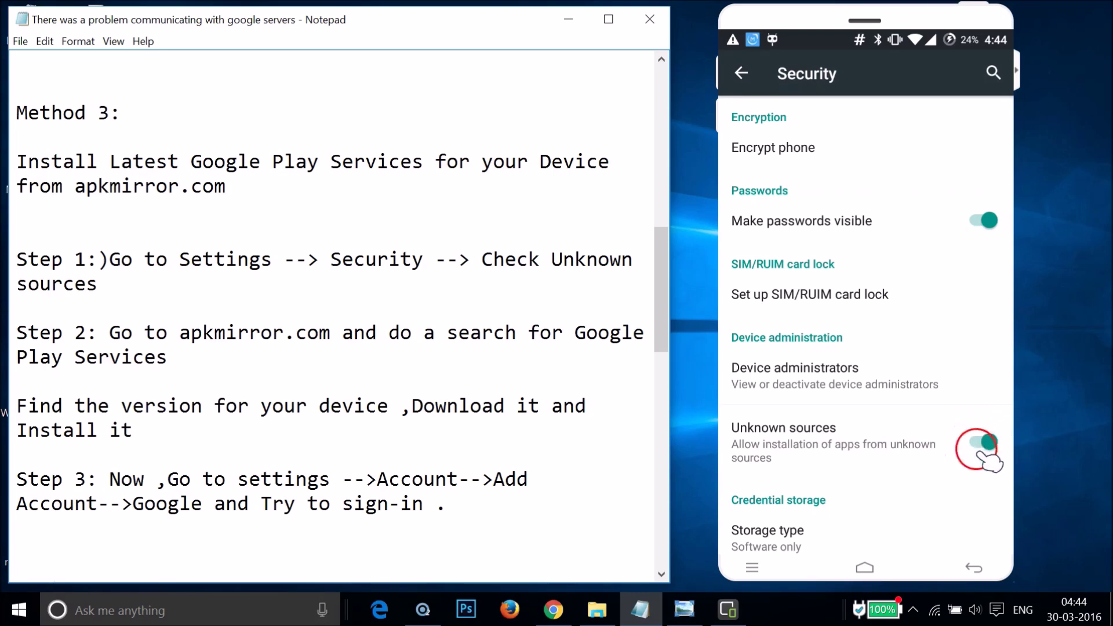
Switch on Unknown sources and accept its warning
{"action": "left_click", "coordinate": [949, 443]}
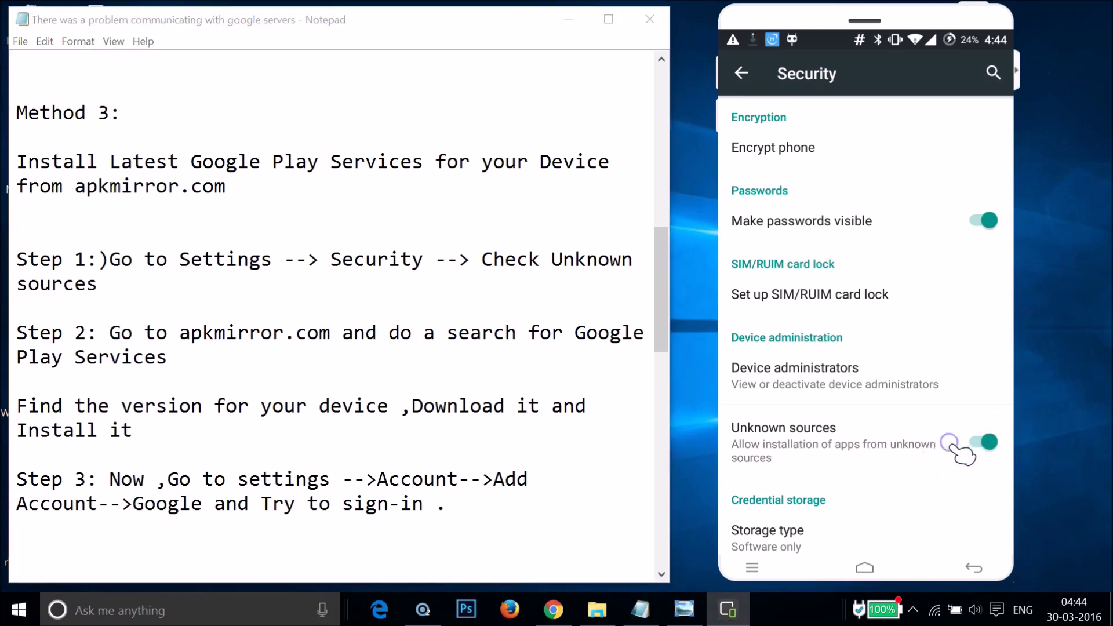
{"action": "left_click", "coordinate": [951, 445]}
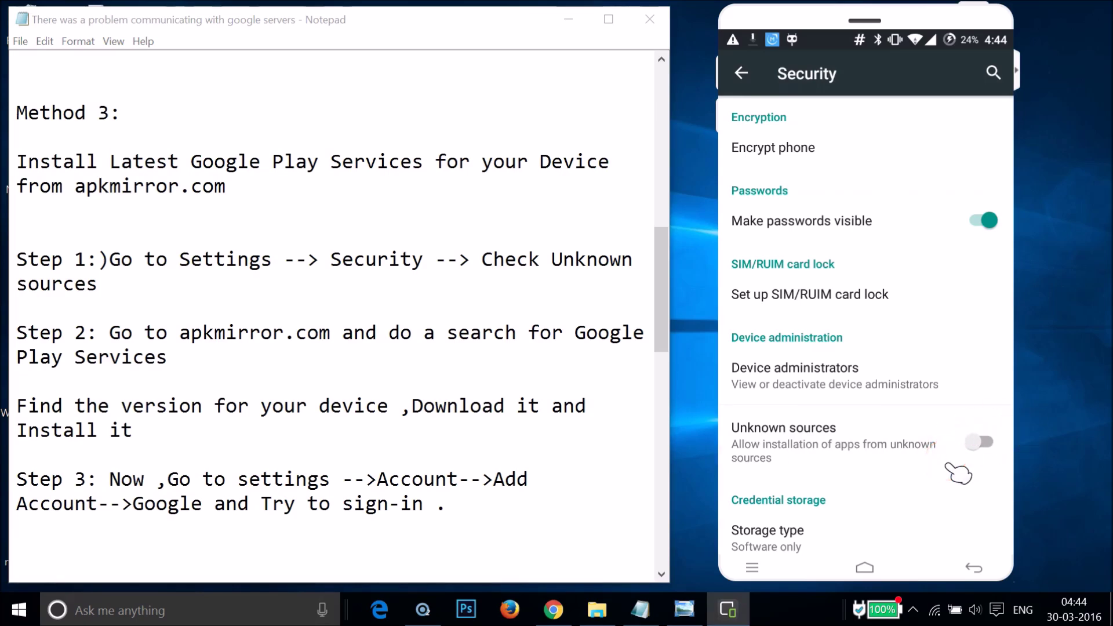
{"action": "left_click", "coordinate": [948, 465]}
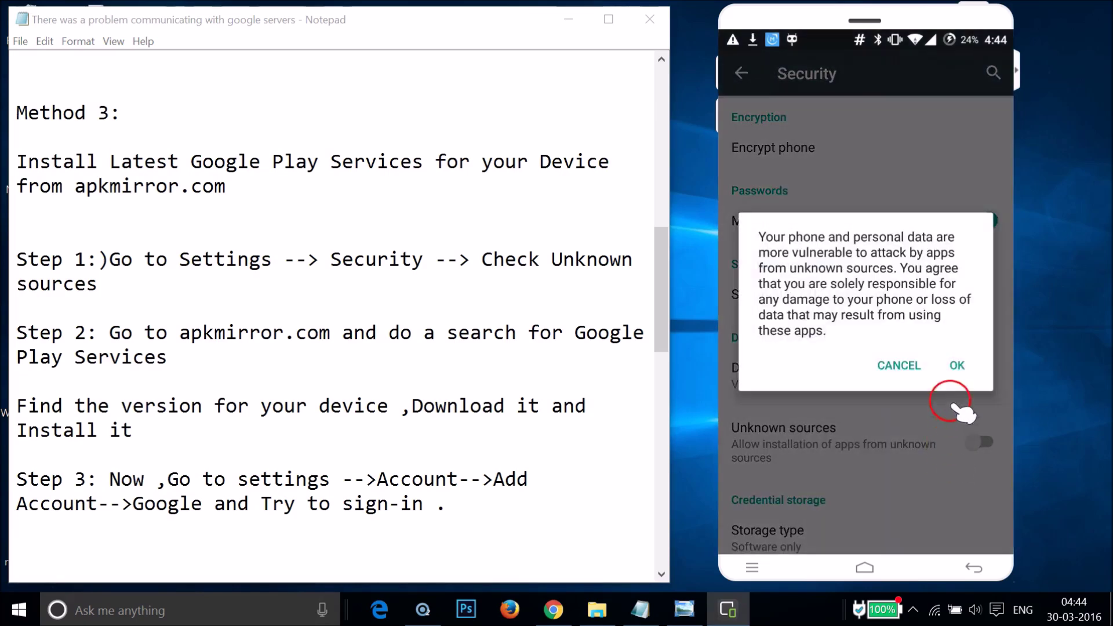
{"action": "left_click", "coordinate": [956, 365]}
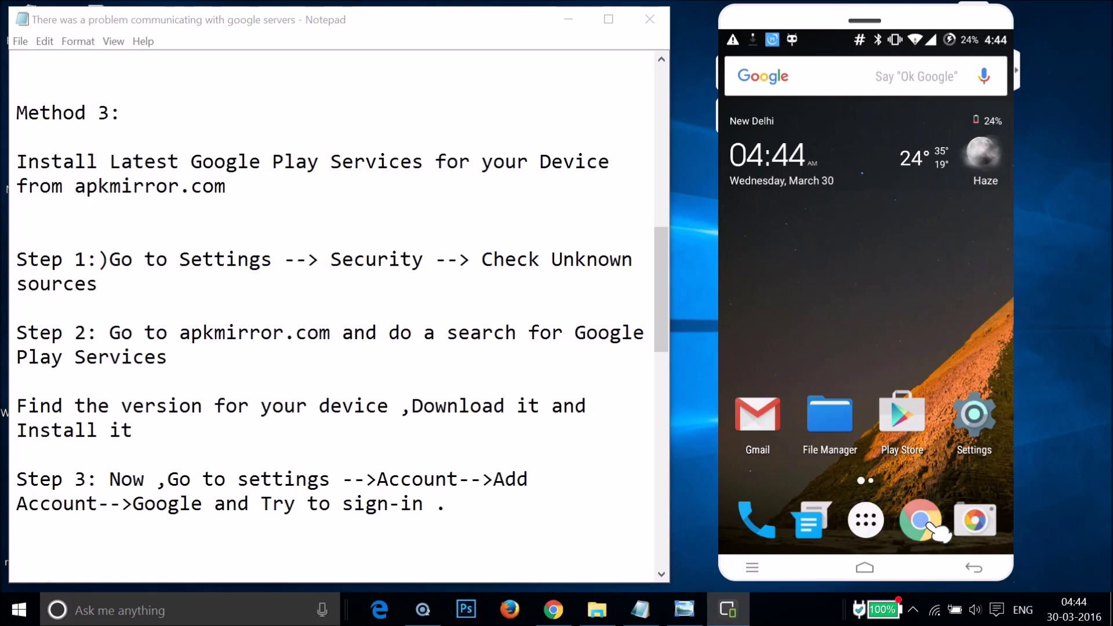
Launch Chrome on the phone and load apkmirror.com
{"action": "left_click", "coordinate": [927, 525]}
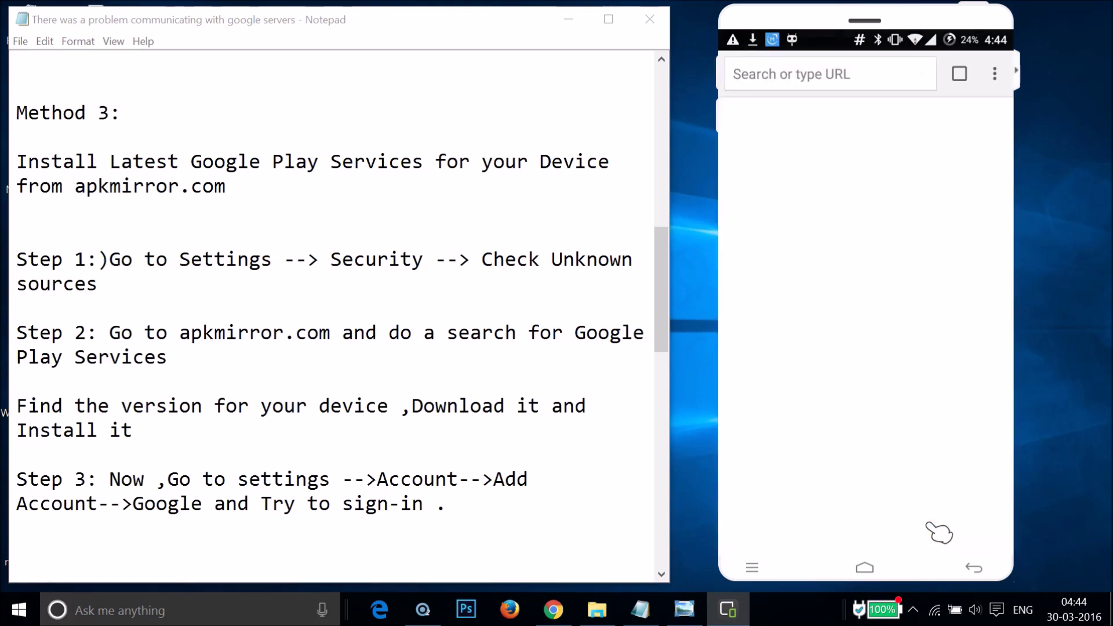
{"action": "left_click", "coordinate": [861, 81]}
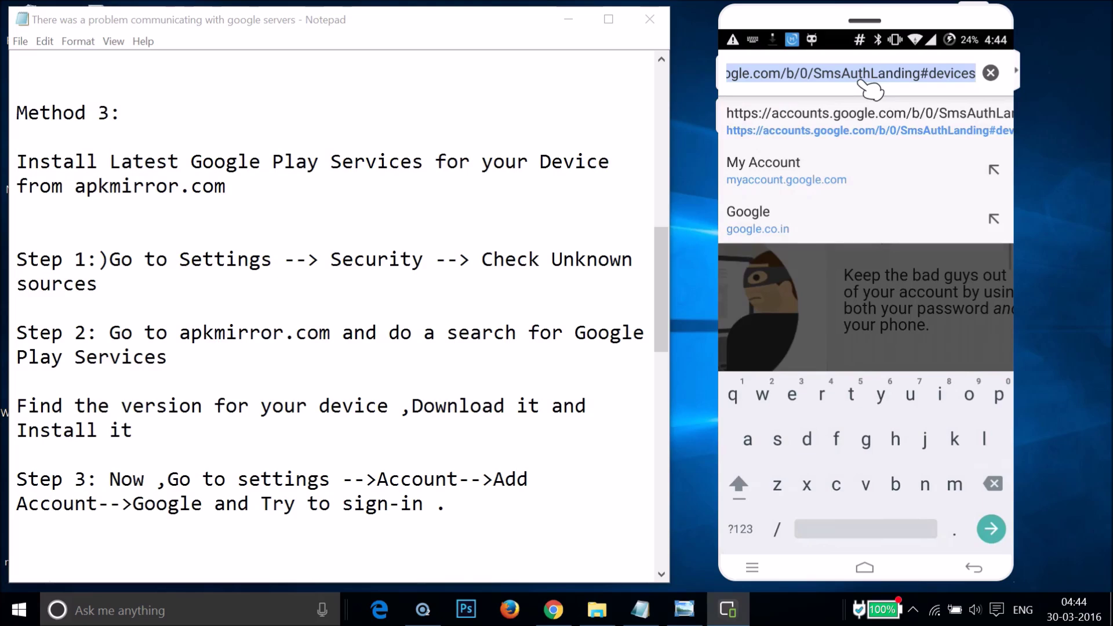
{"action": "type", "text": "apkm"}
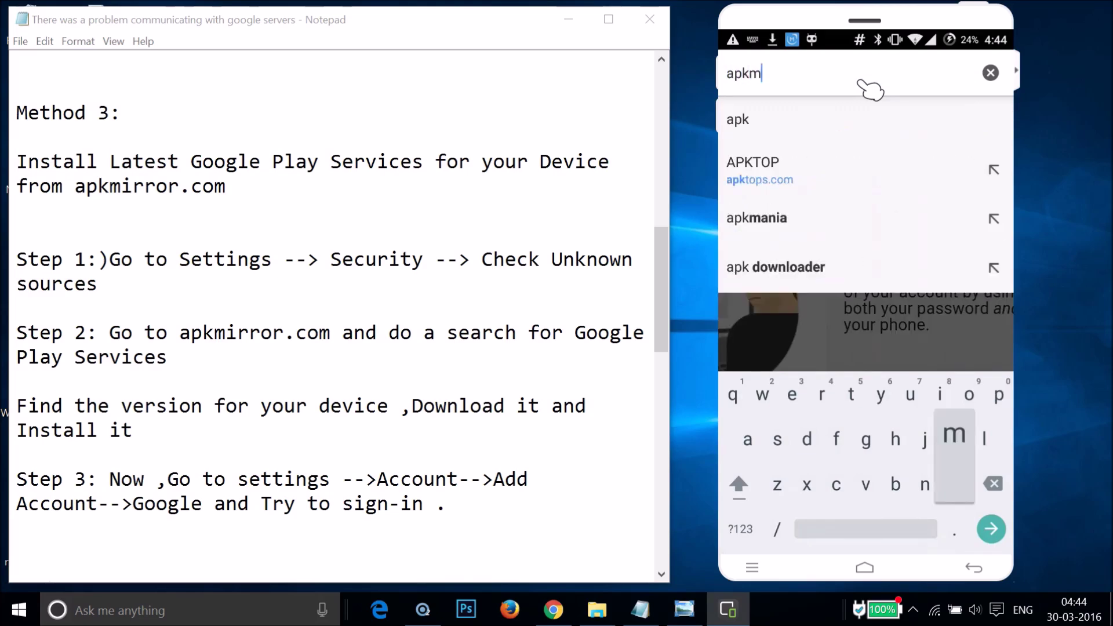
{"action": "type", "text": "irro"}
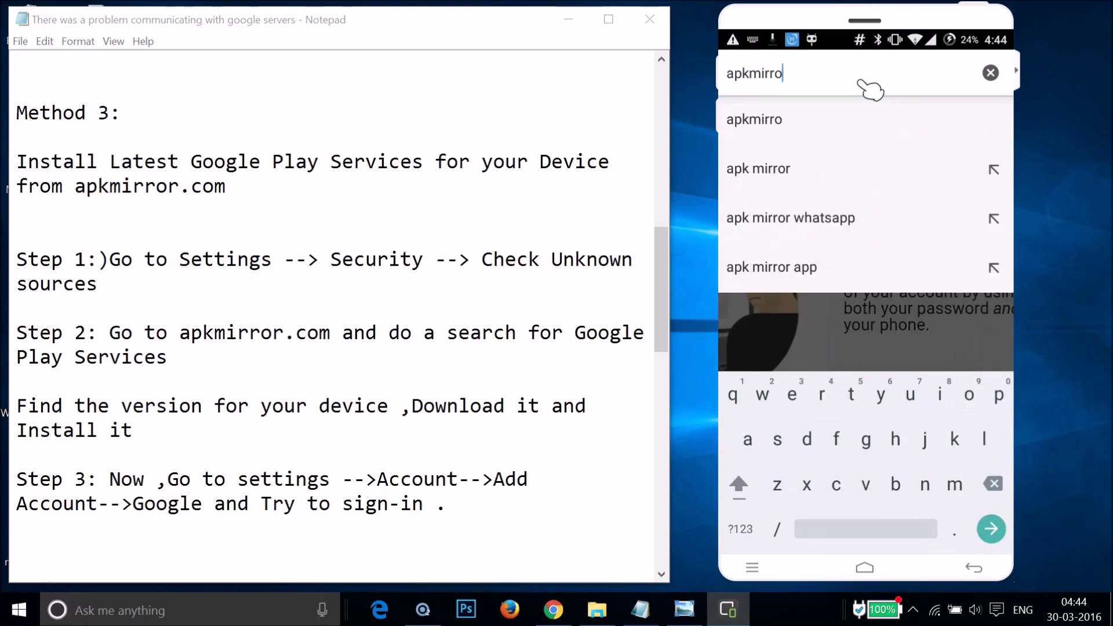
{"action": "type", "text": "r."}
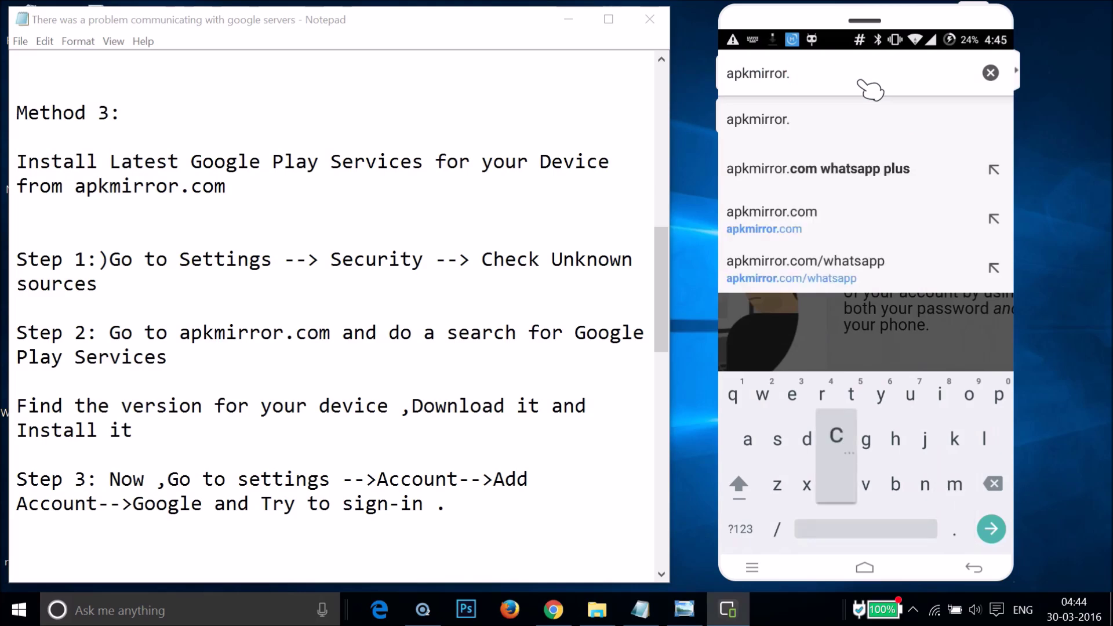
{"action": "type", "text": "com"}
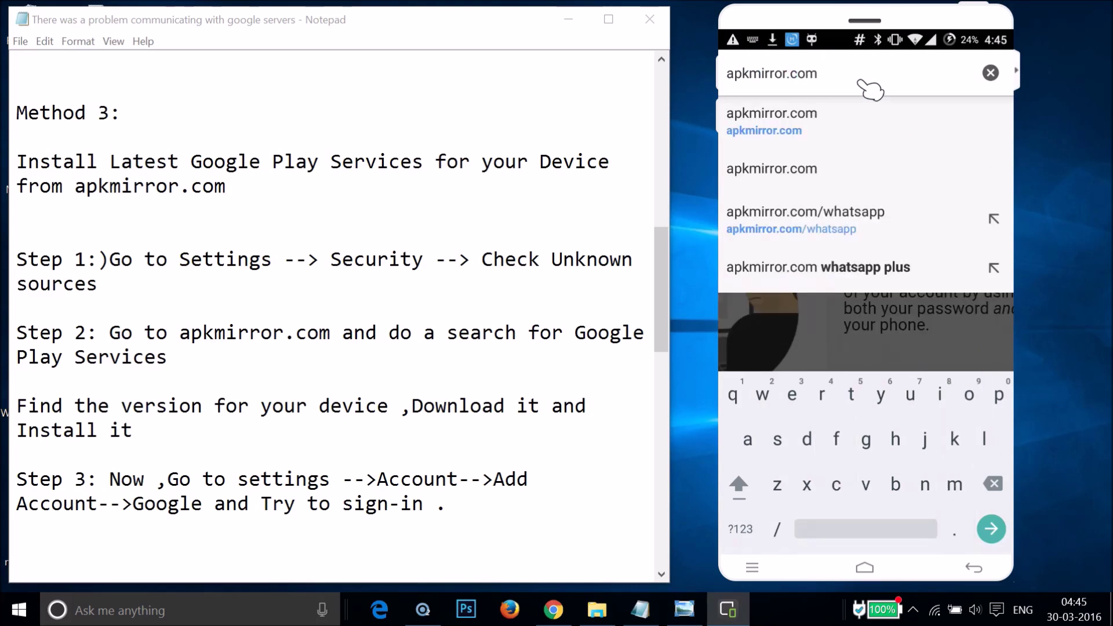
{"action": "key", "text": "Return"}
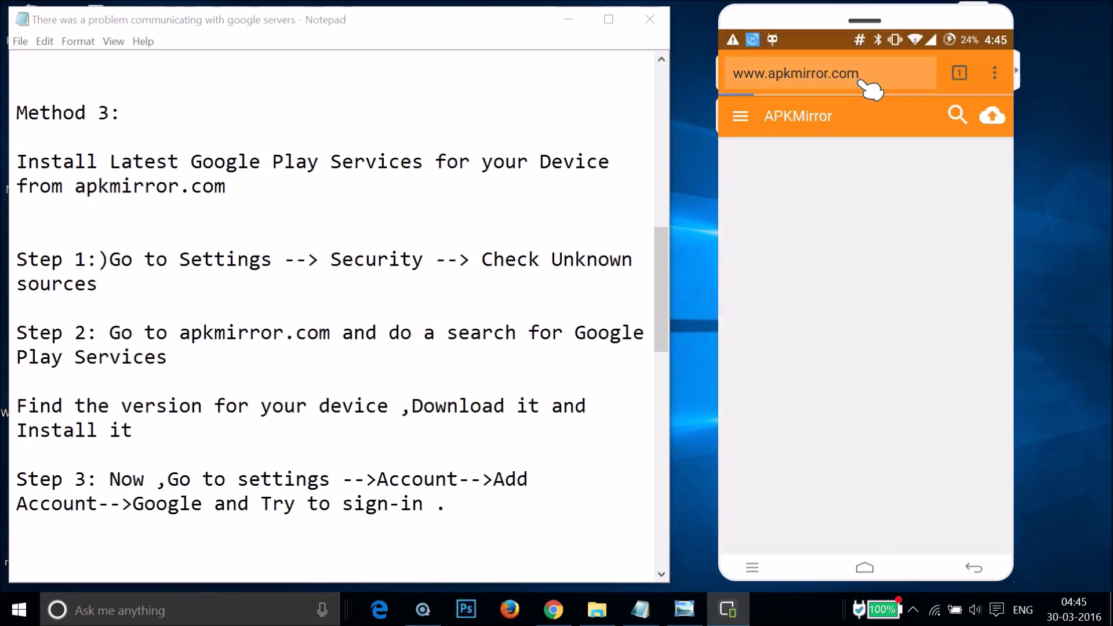
Search APKMirror for 'Google play services' and open the Google Play services 8.7.03 listing
{"action": "left_click", "coordinate": [954, 116]}
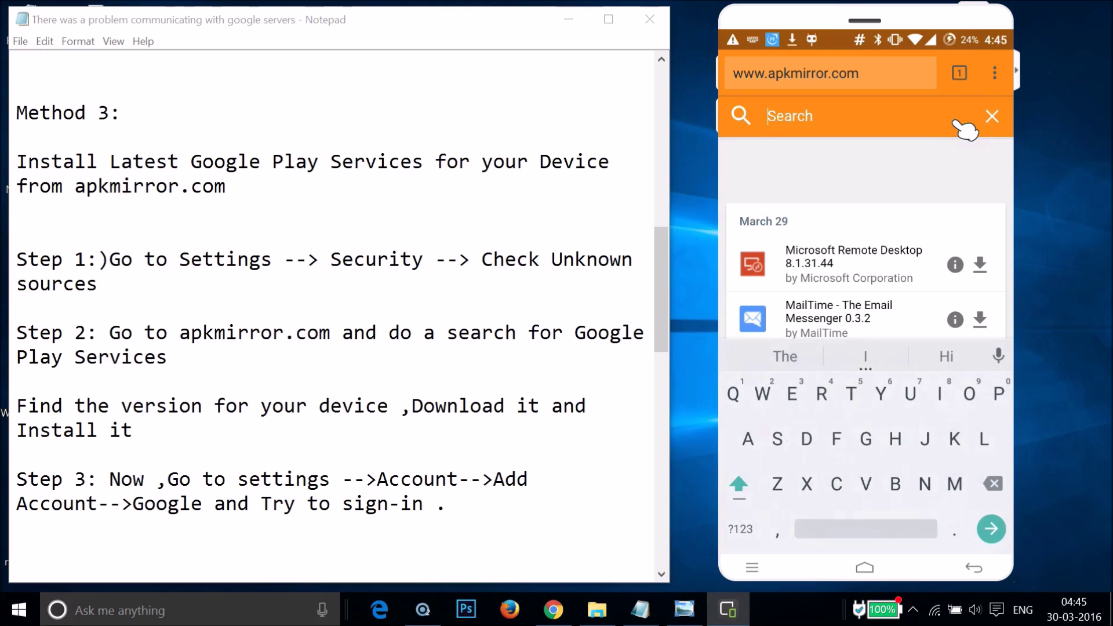
{"action": "type", "text": "G"}
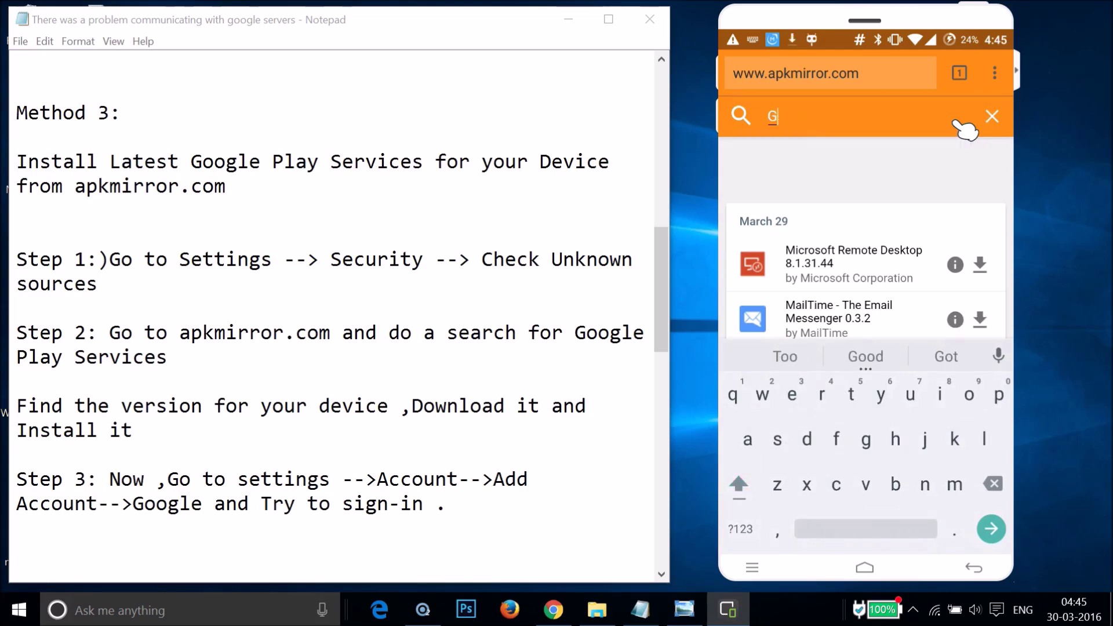
{"action": "type", "text": "oogle"}
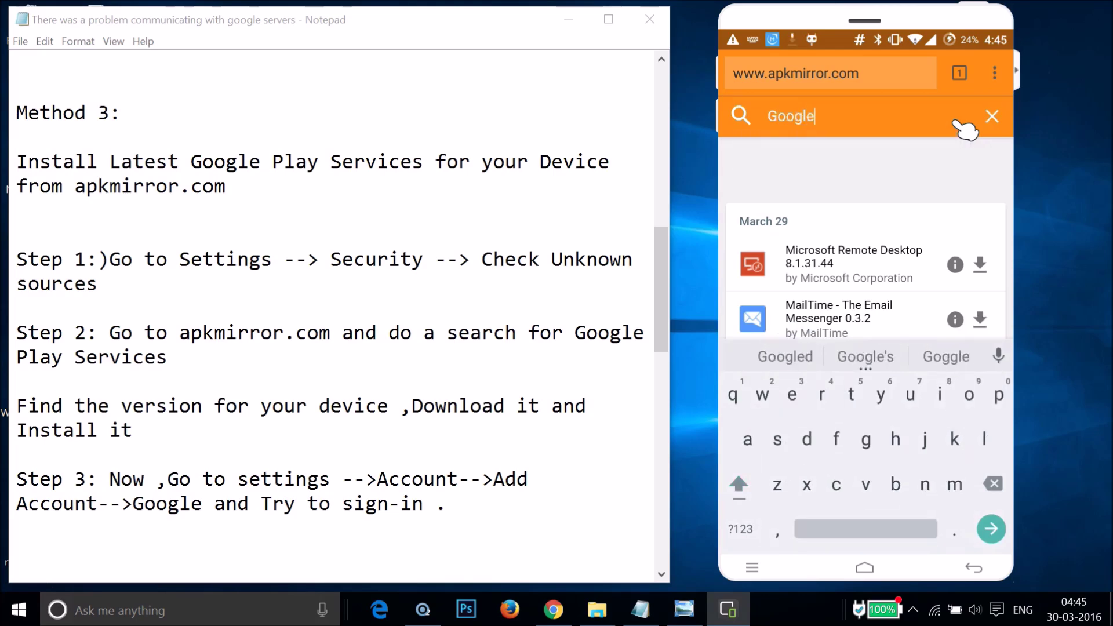
{"action": "type", "text": " play se"}
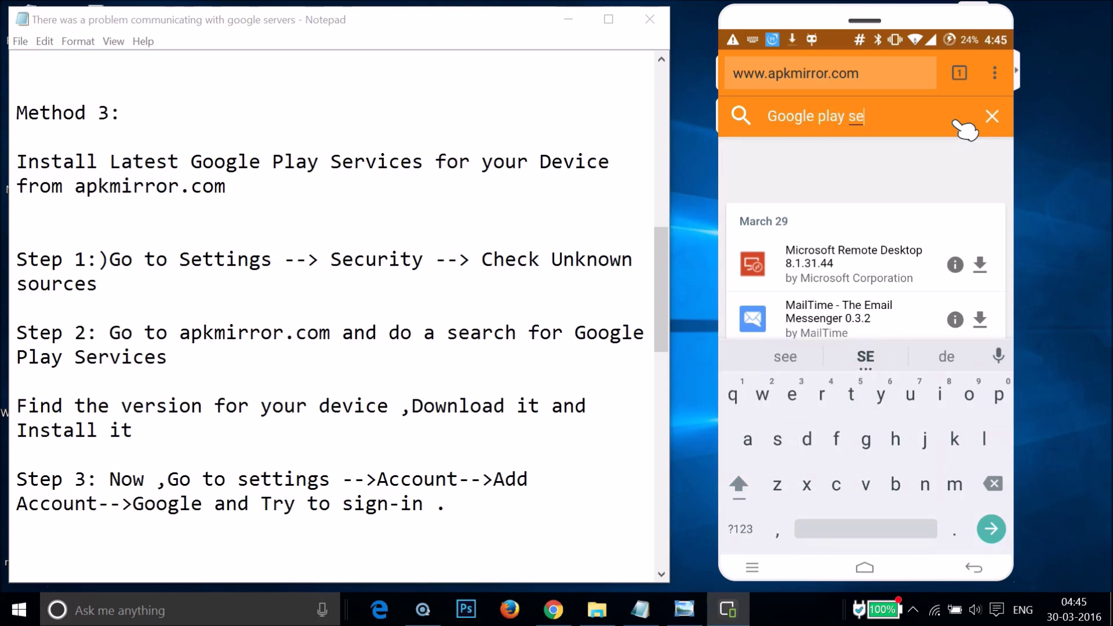
{"action": "type", "text": "rvices"}
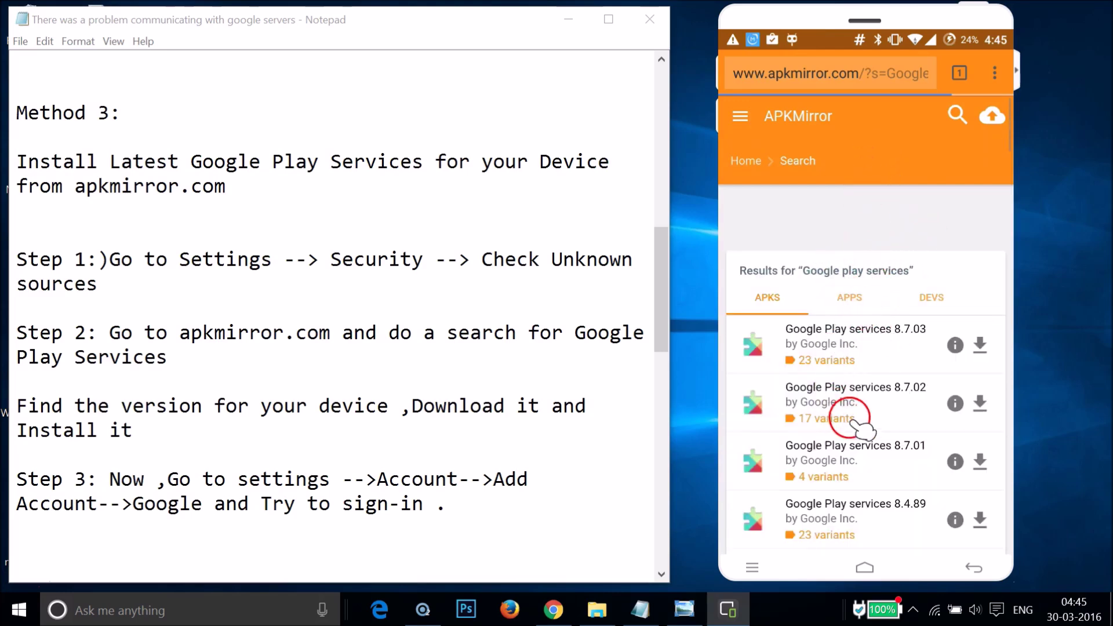
{"action": "scroll", "coordinate": [840, 406], "scroll_direction": "down", "scroll_amount": 5}
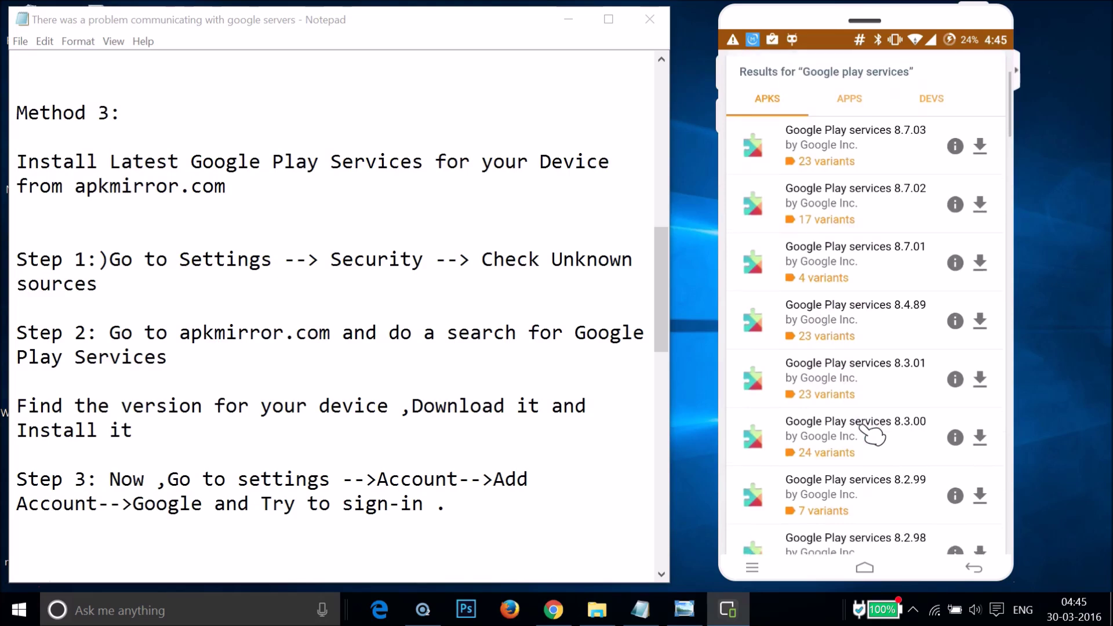
{"action": "scroll", "coordinate": [858, 426], "scroll_direction": "up", "scroll_amount": 5}
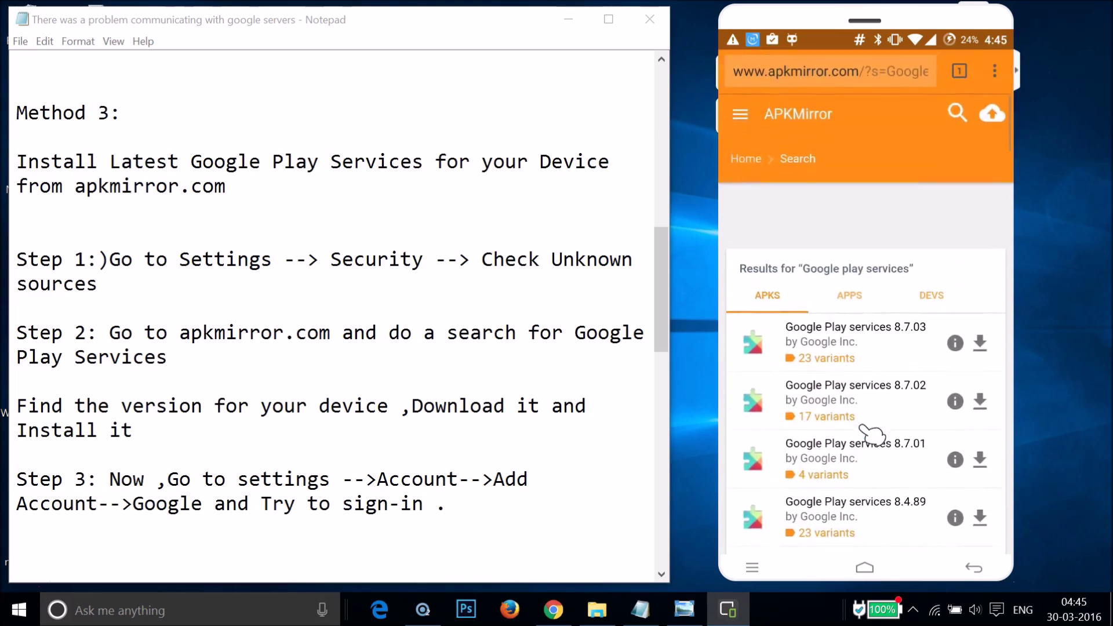
{"action": "scroll", "coordinate": [869, 431], "scroll_direction": "down", "scroll_amount": 2}
{"action": "left_click", "coordinate": [847, 315]}
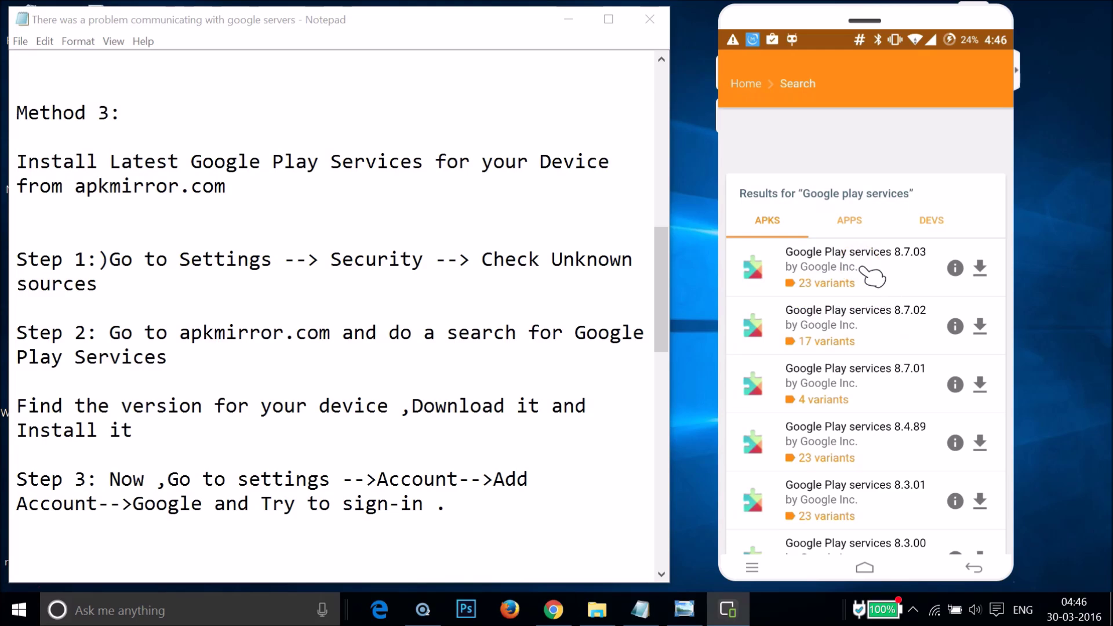
{"action": "left_click", "coordinate": [861, 268]}
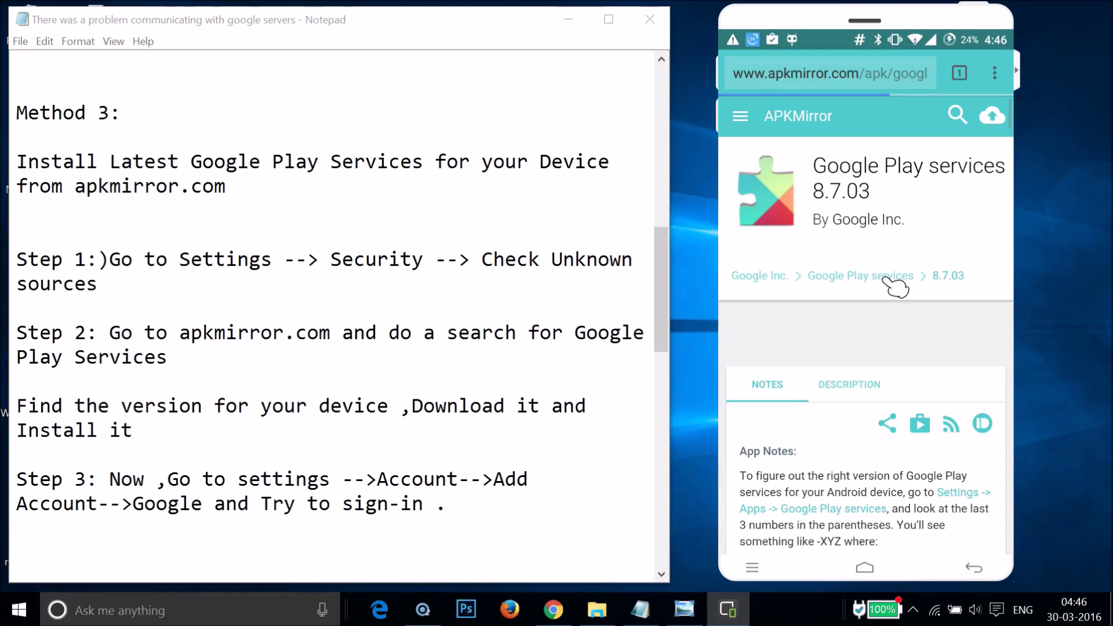
{"action": "left_click", "coordinate": [816, 282]}
{"action": "scroll", "coordinate": [841, 441], "scroll_direction": "down", "scroll_amount": 5}
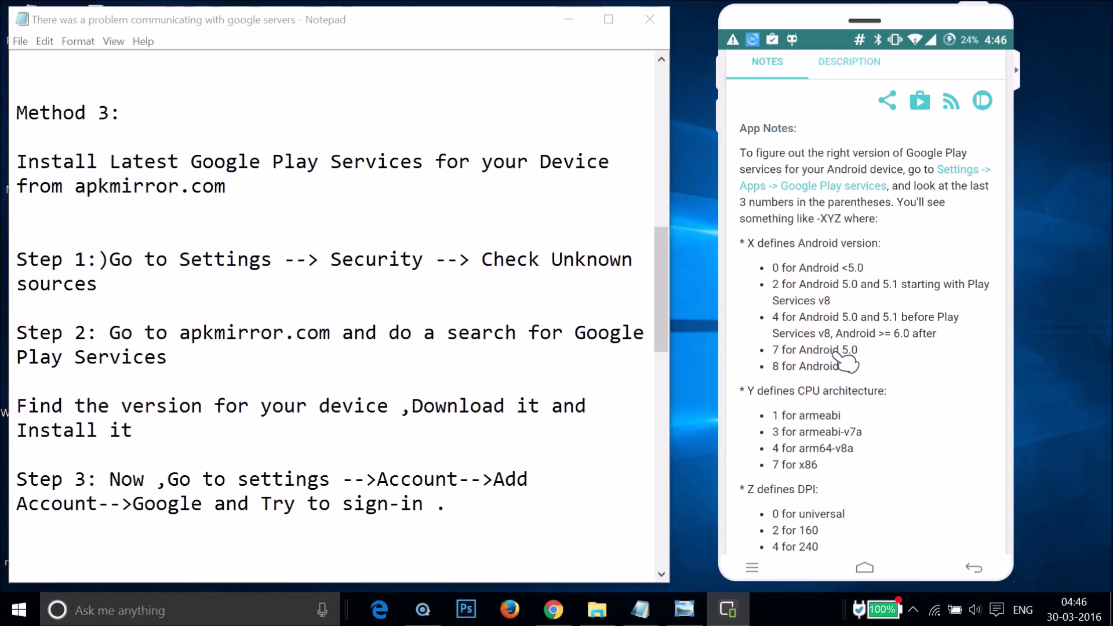
{"action": "scroll", "coordinate": [840, 362], "scroll_direction": "down", "scroll_amount": 5}
{"action": "scroll", "coordinate": [843, 362], "scroll_direction": "up", "scroll_amount": 2}
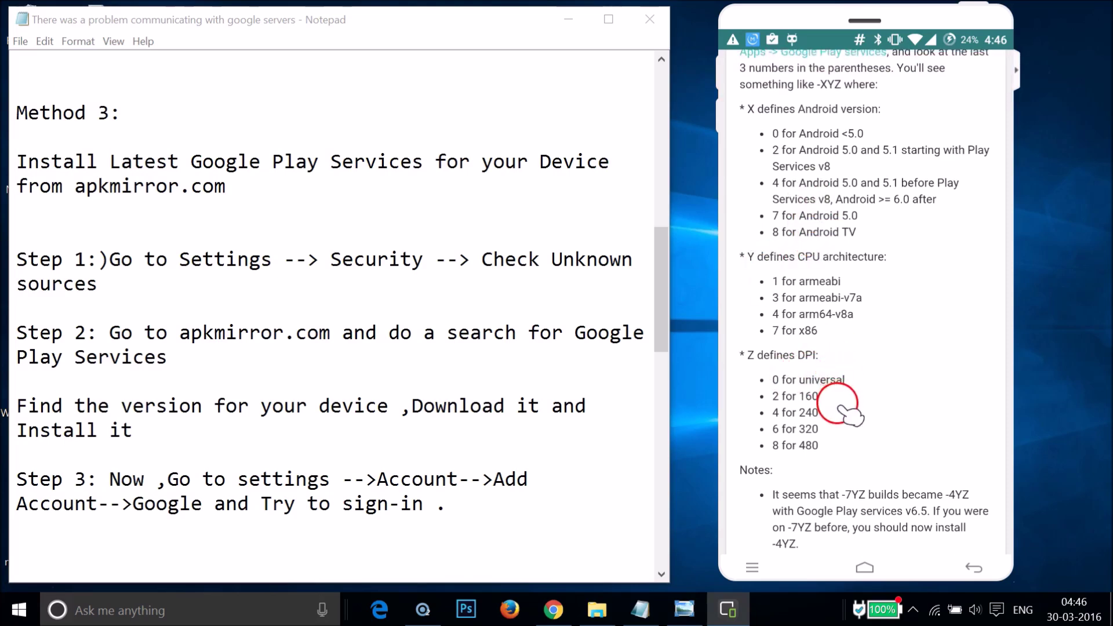
{"action": "scroll", "coordinate": [863, 439], "scroll_direction": "down", "scroll_amount": 5}
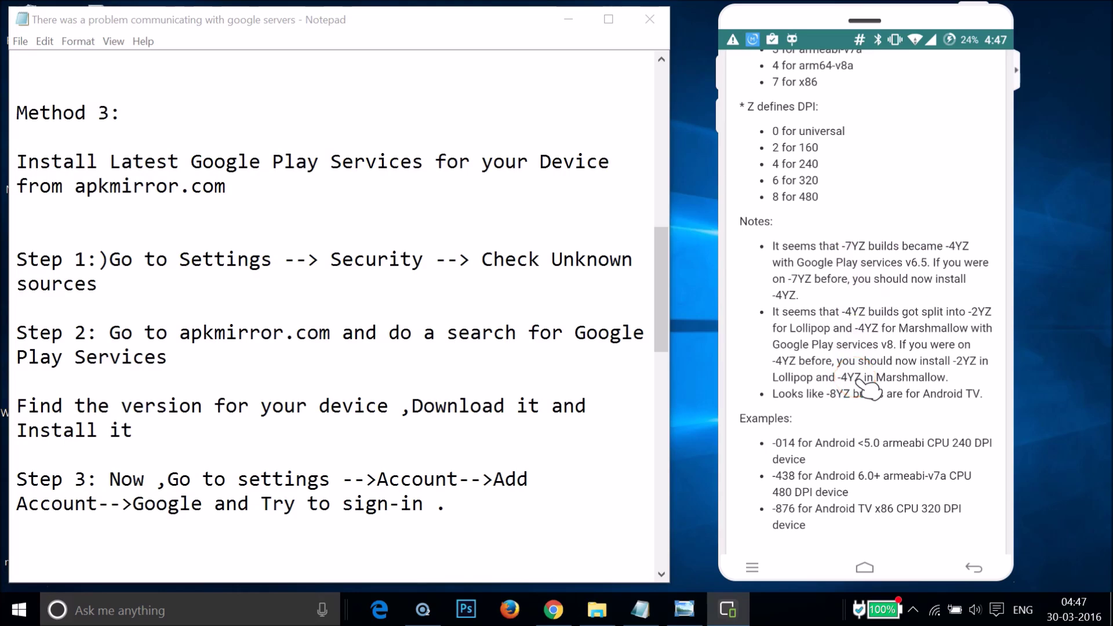
{"action": "scroll", "coordinate": [870, 391], "scroll_direction": "down", "scroll_amount": 4}
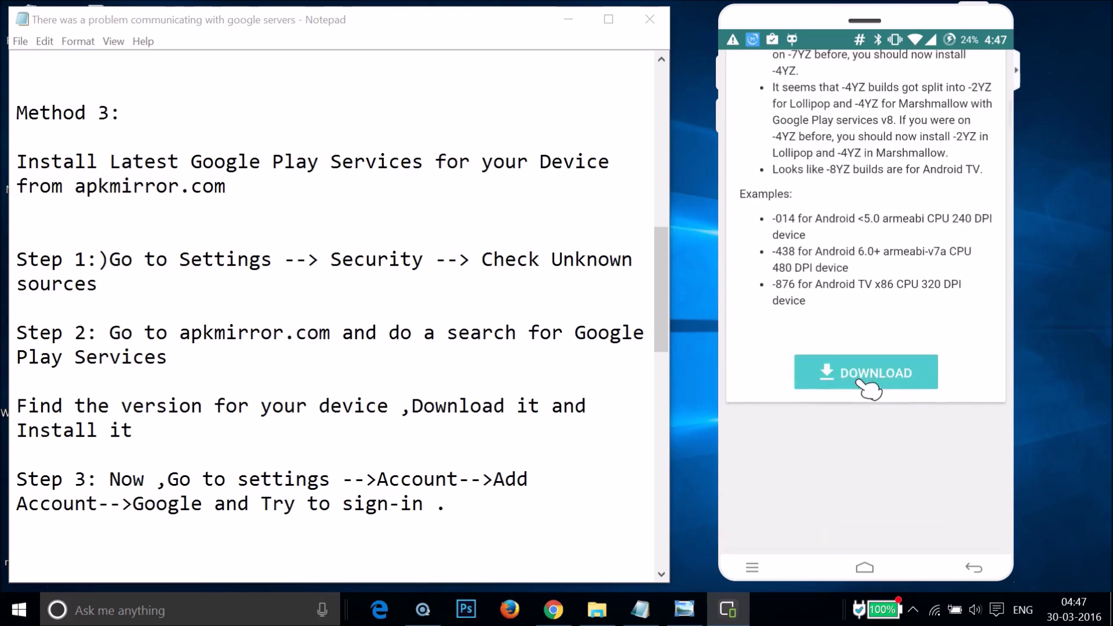
{"action": "scroll", "coordinate": [870, 389], "scroll_direction": "up", "scroll_amount": 9}
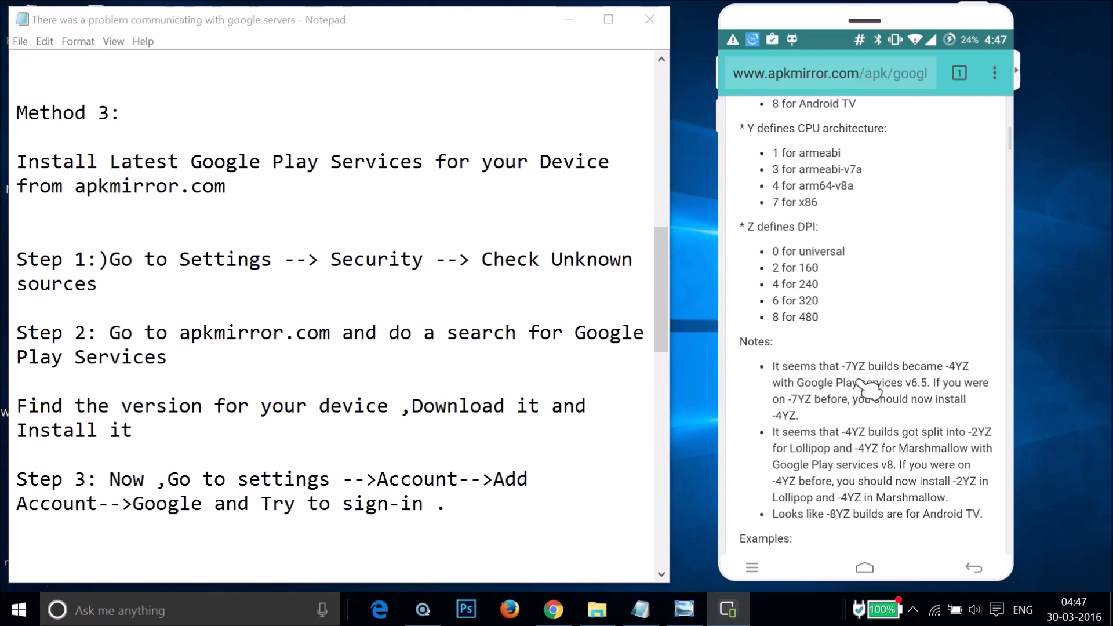
{"action": "scroll", "coordinate": [870, 390], "scroll_direction": "up", "scroll_amount": 2}
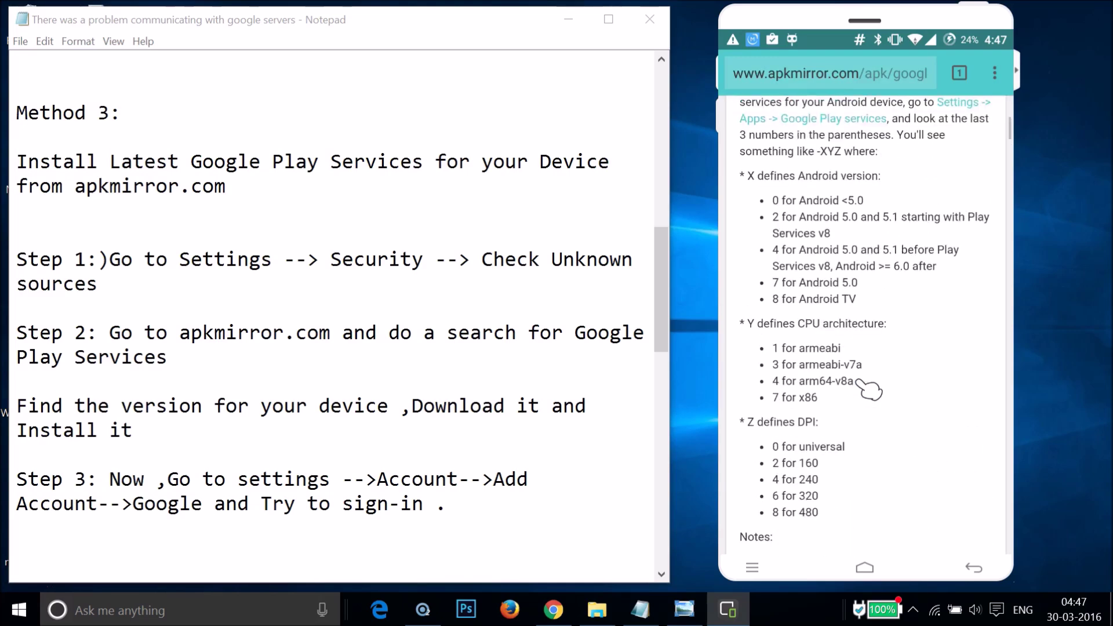
{"action": "scroll", "coordinate": [869, 389], "scroll_direction": "down", "scroll_amount": 10}
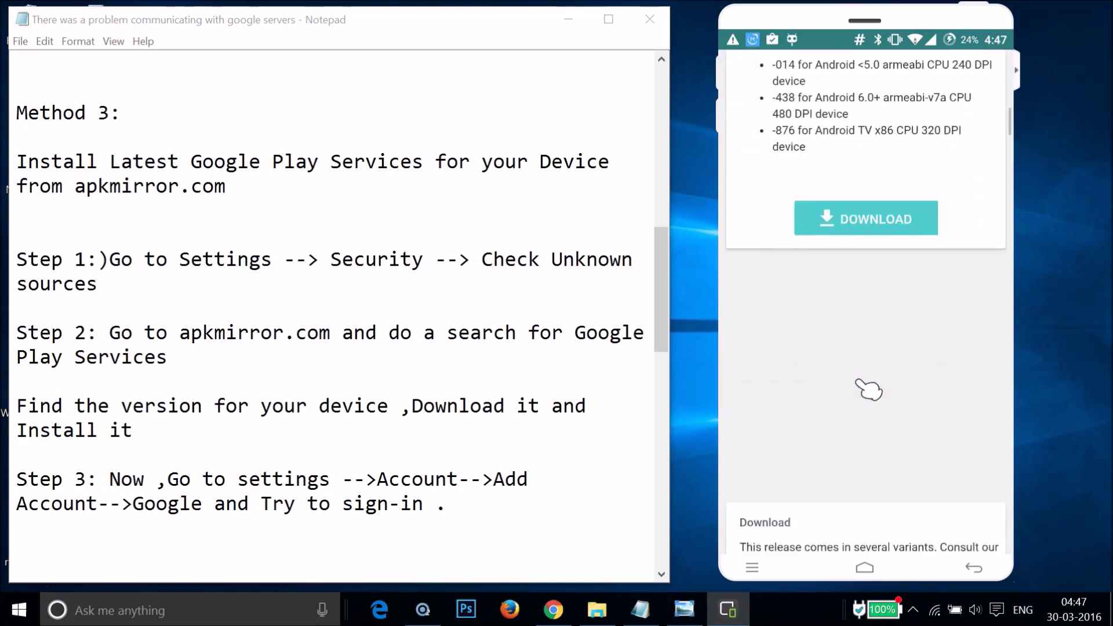
Review the architecture and DPI code key on APKMirror, then return the phone to its home screen
{"action": "scroll", "coordinate": [868, 389], "scroll_direction": "down", "scroll_amount": 2}
{"action": "scroll", "coordinate": [868, 389], "scroll_direction": "down", "scroll_amount": 5}
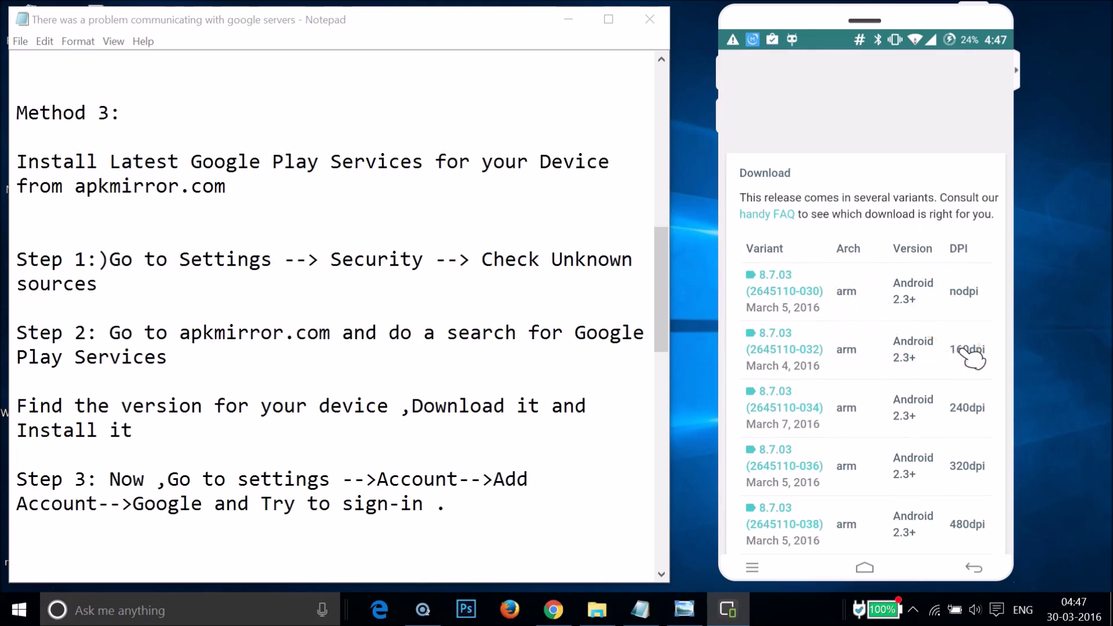
{"action": "scroll", "coordinate": [973, 356], "scroll_direction": "down", "scroll_amount": 9}
{"action": "scroll", "coordinate": [973, 356], "scroll_direction": "down", "scroll_amount": 8}
{"action": "scroll", "coordinate": [973, 358], "scroll_direction": "down", "scroll_amount": 1}
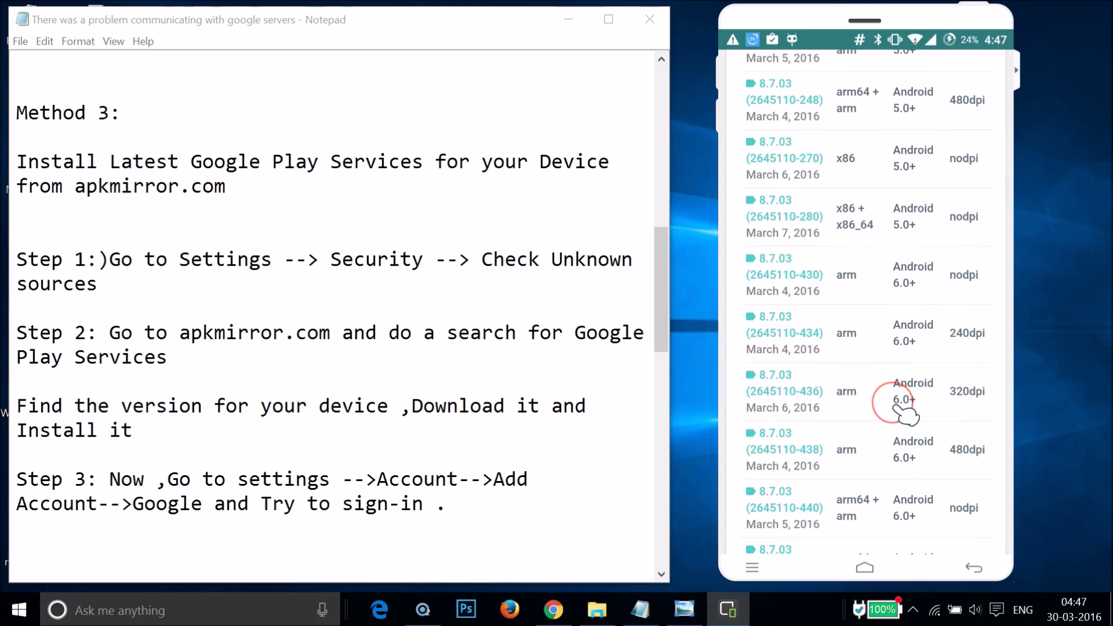
{"action": "scroll", "coordinate": [896, 407], "scroll_direction": "down", "scroll_amount": 9}
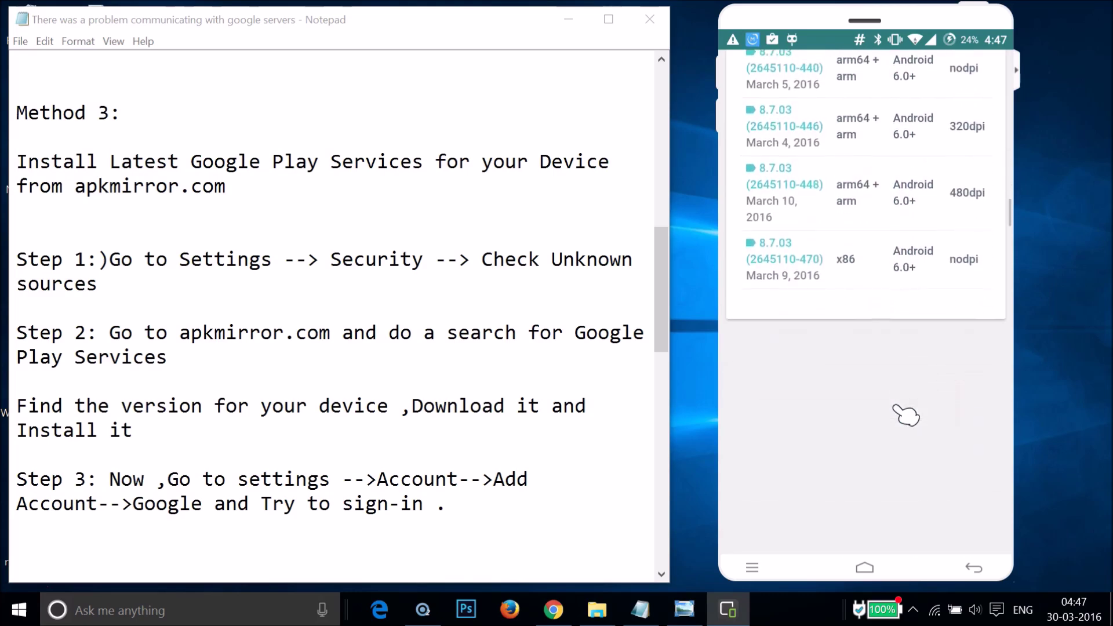
{"action": "scroll", "coordinate": [906, 415], "scroll_direction": "up", "scroll_amount": 10}
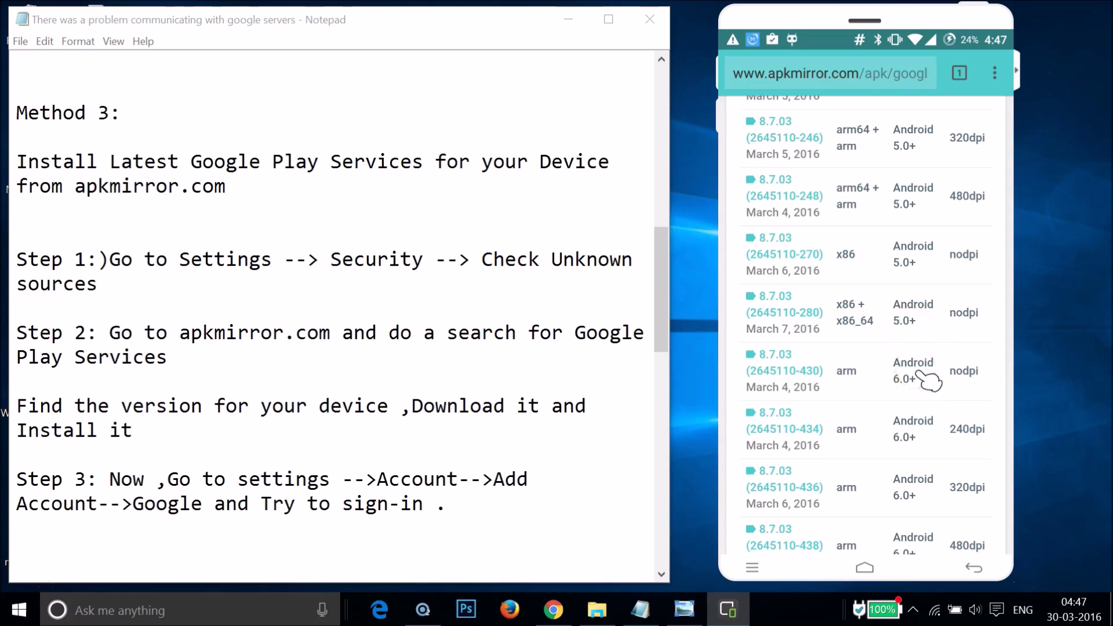
{"action": "scroll", "coordinate": [927, 380], "scroll_direction": "up", "scroll_amount": 10}
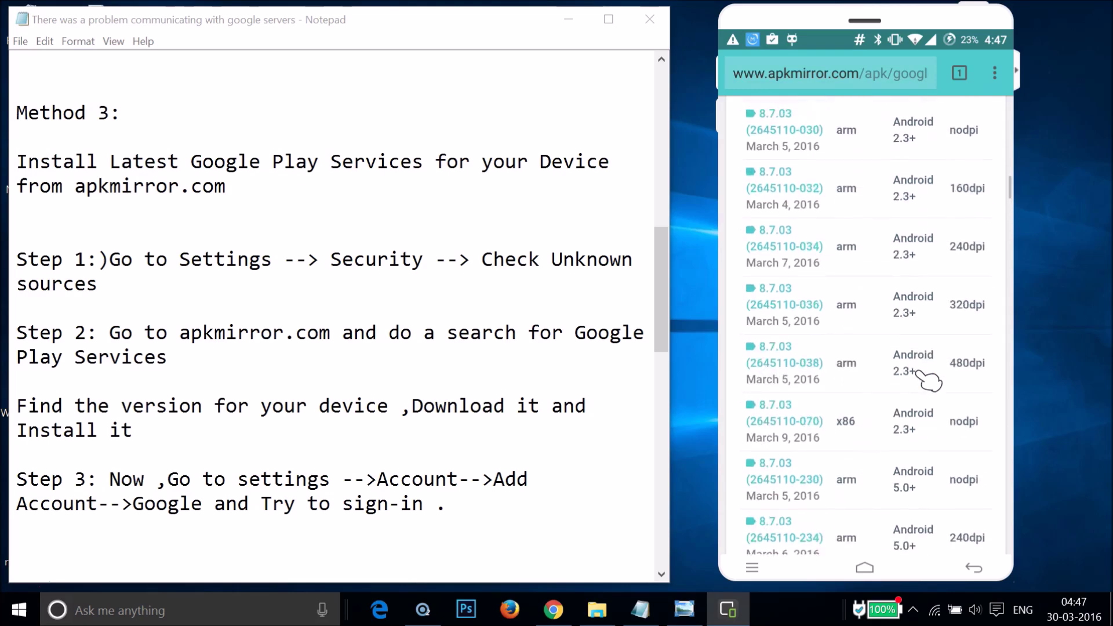
{"action": "scroll", "coordinate": [929, 379], "scroll_direction": "up", "scroll_amount": 10}
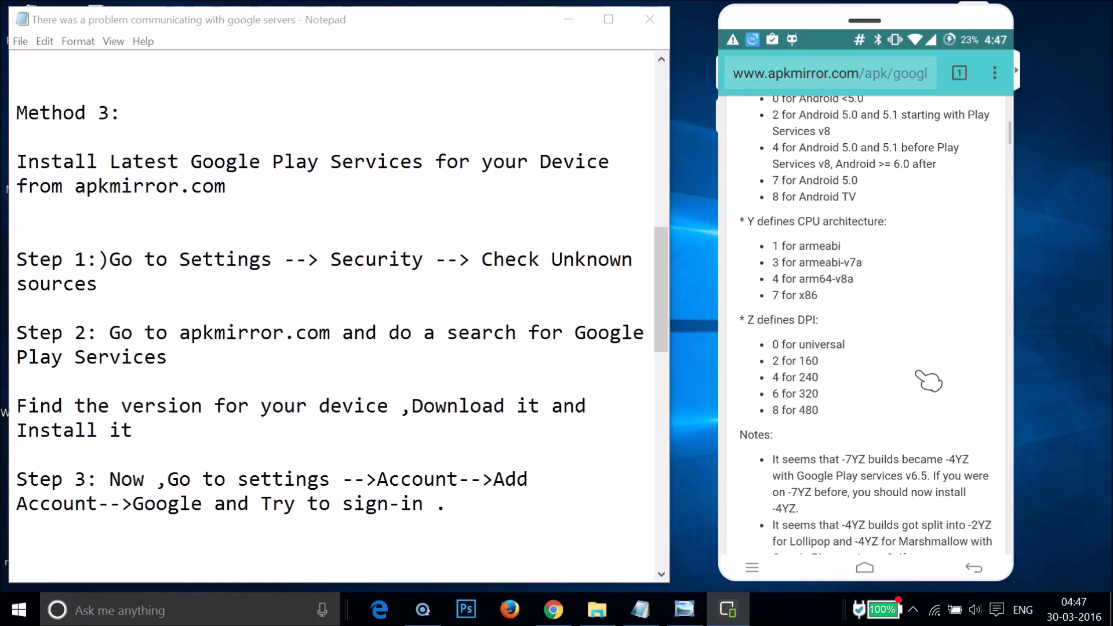
{"action": "left_click", "coordinate": [813, 349]}
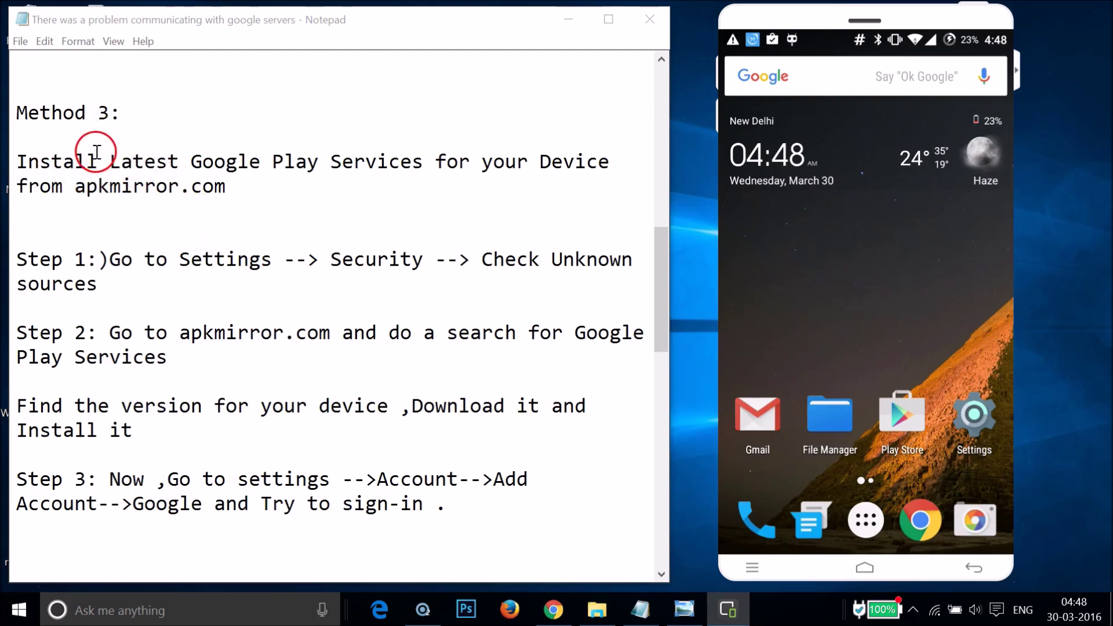
Scroll the Notepad notes down toward the Method 4 section for rooted phones
{"action": "left_click", "coordinate": [358, 250]}
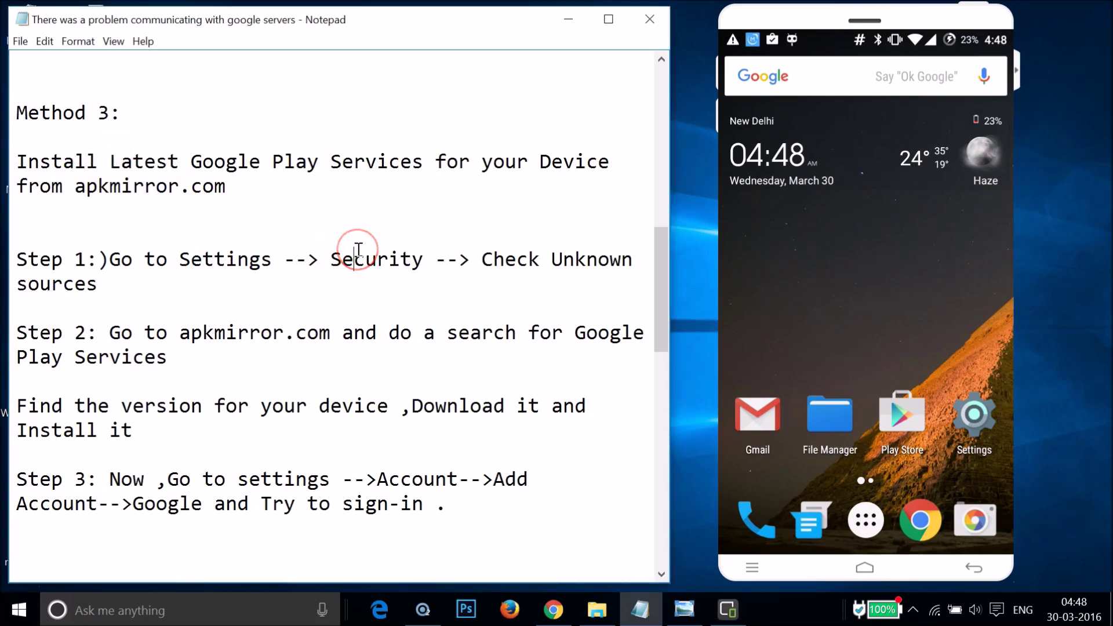
{"action": "scroll", "coordinate": [359, 249], "scroll_direction": "down", "scroll_amount": 7}
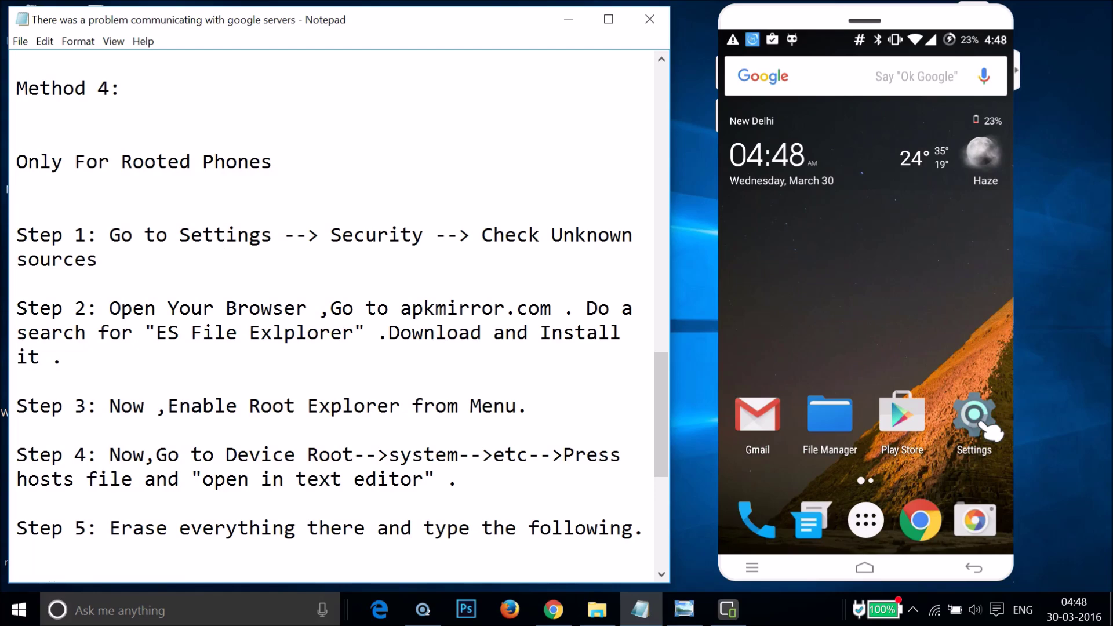
{"action": "left_click", "coordinate": [985, 427]}
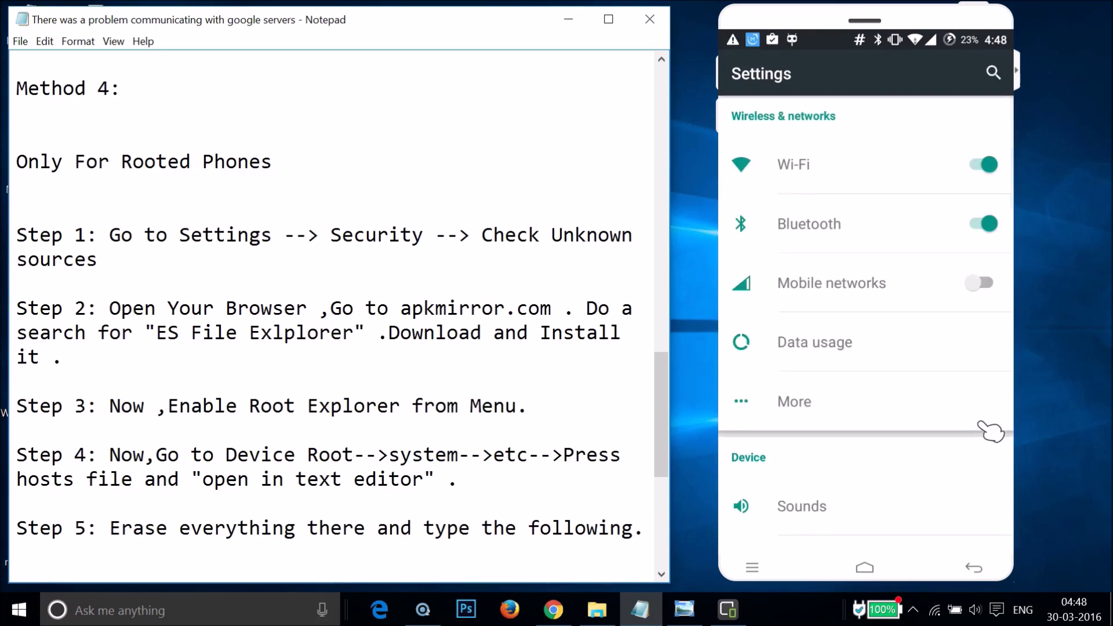
{"action": "scroll", "coordinate": [990, 430], "scroll_direction": "down", "scroll_amount": 10}
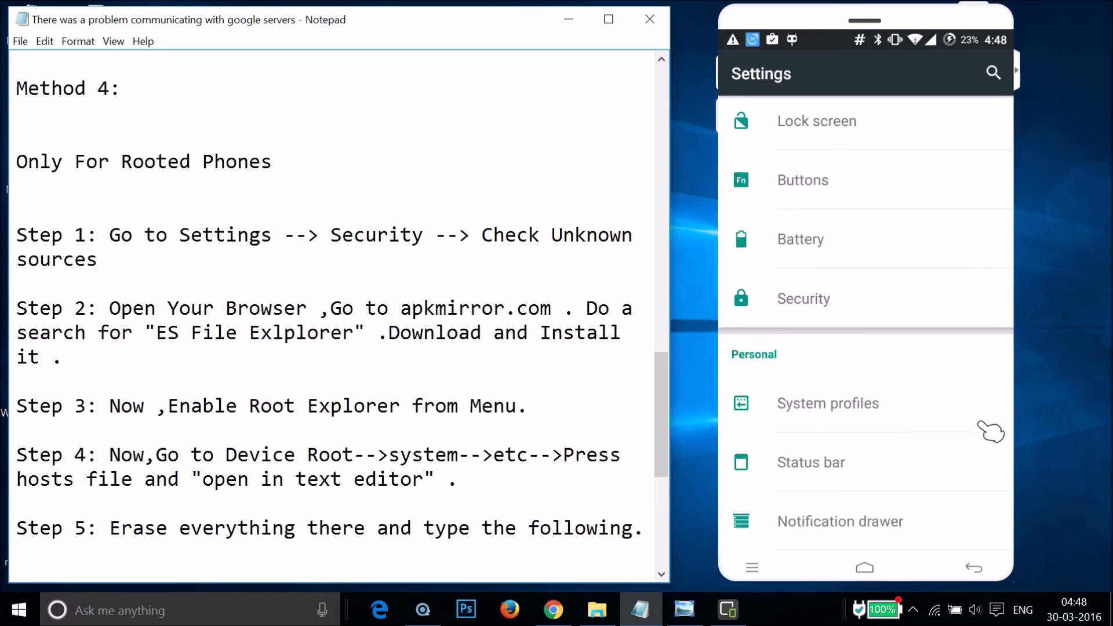
{"action": "scroll", "coordinate": [991, 432], "scroll_direction": "down", "scroll_amount": 3}
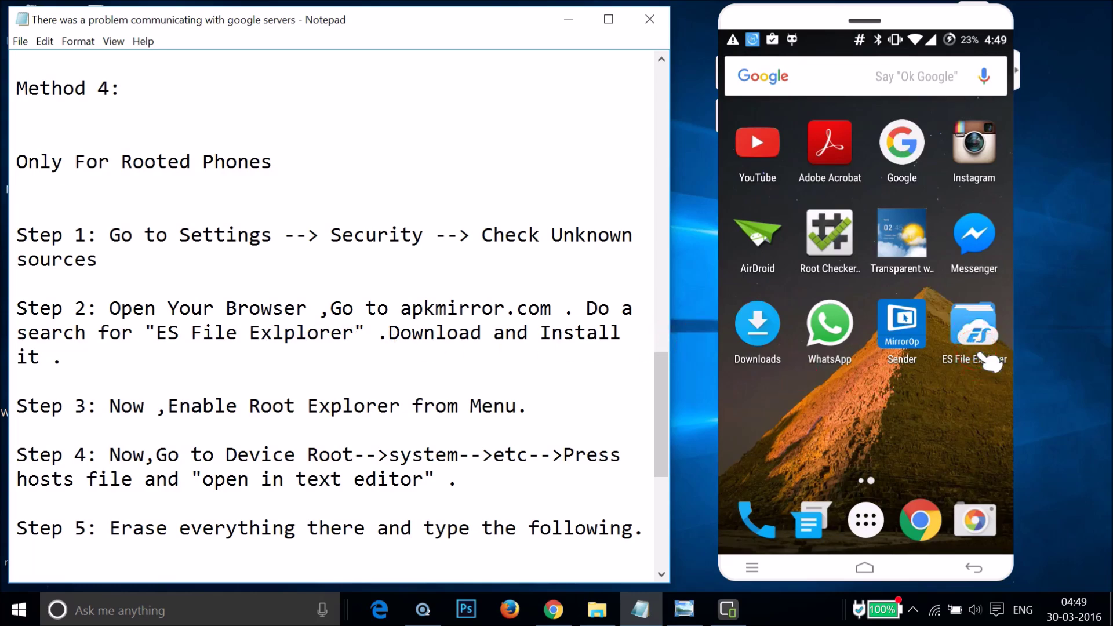
Launch ES File Explorer from the phone's app drawer
{"action": "left_click", "coordinate": [971, 325]}
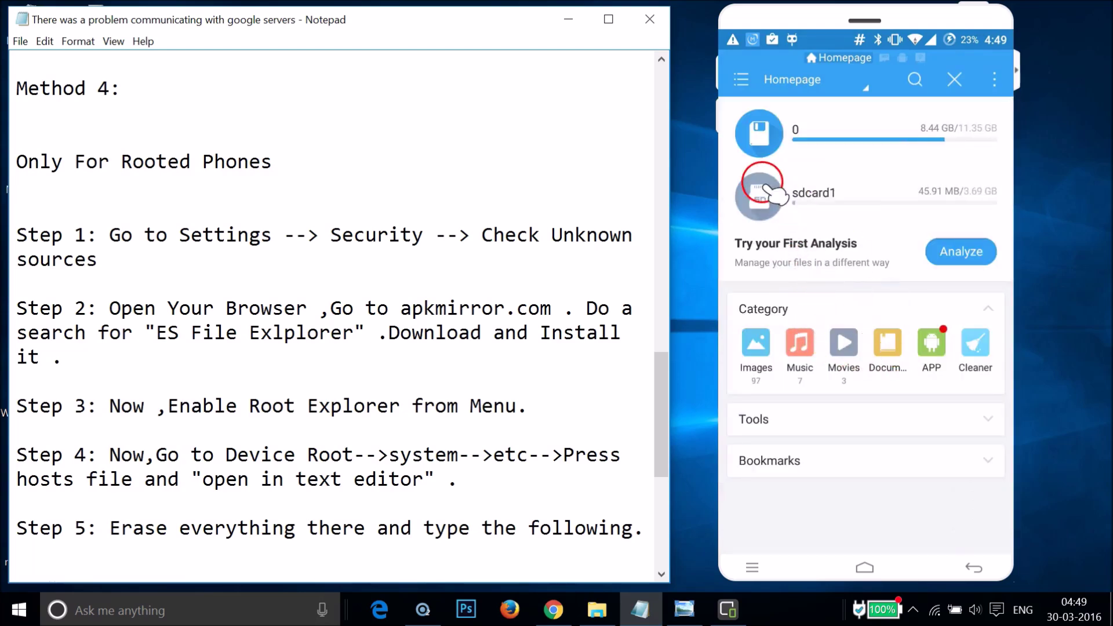
Enable Root Explorer under Tools and allow root access with 'Remember my choice' ticked
{"action": "left_click", "coordinate": [742, 82]}
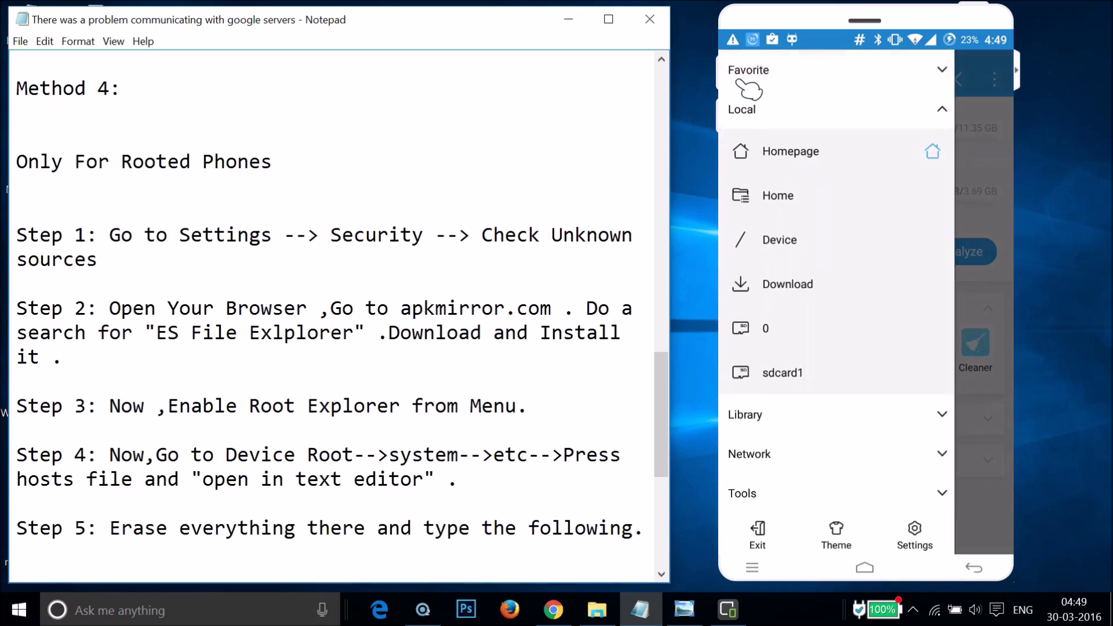
{"action": "left_click", "coordinate": [748, 93]}
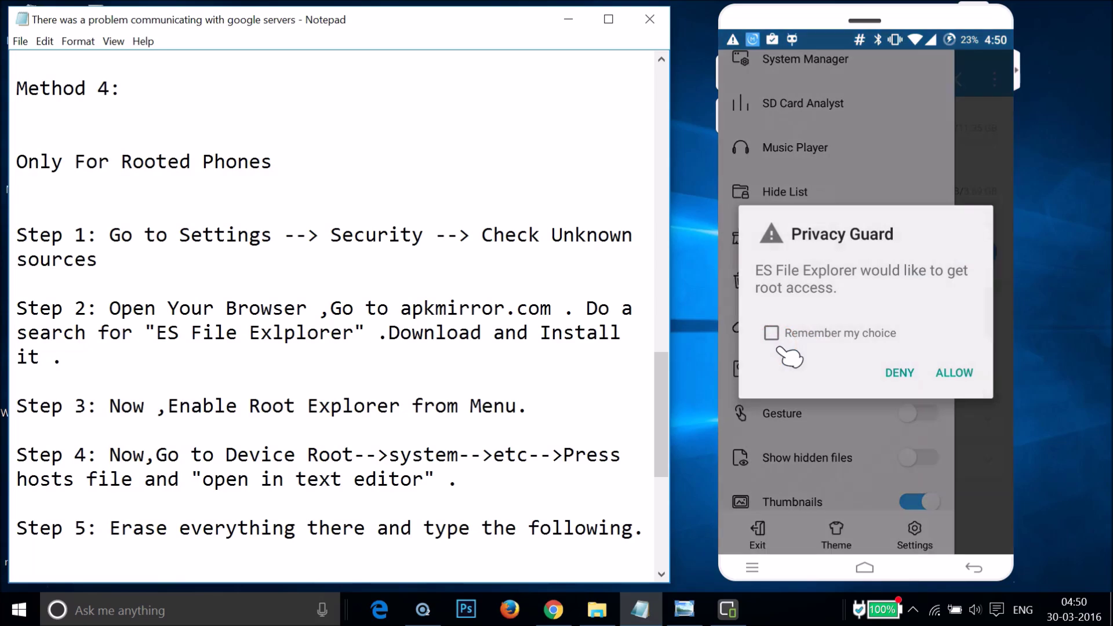
{"action": "left_click", "coordinate": [779, 349]}
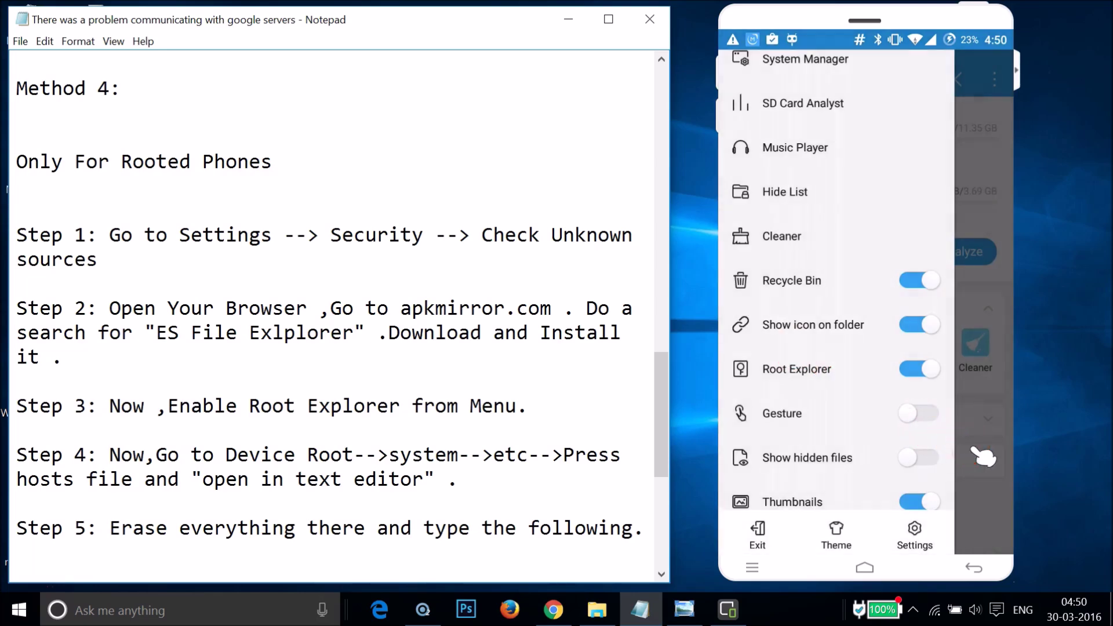
{"action": "scroll", "coordinate": [984, 457], "scroll_direction": "up", "scroll_amount": 5}
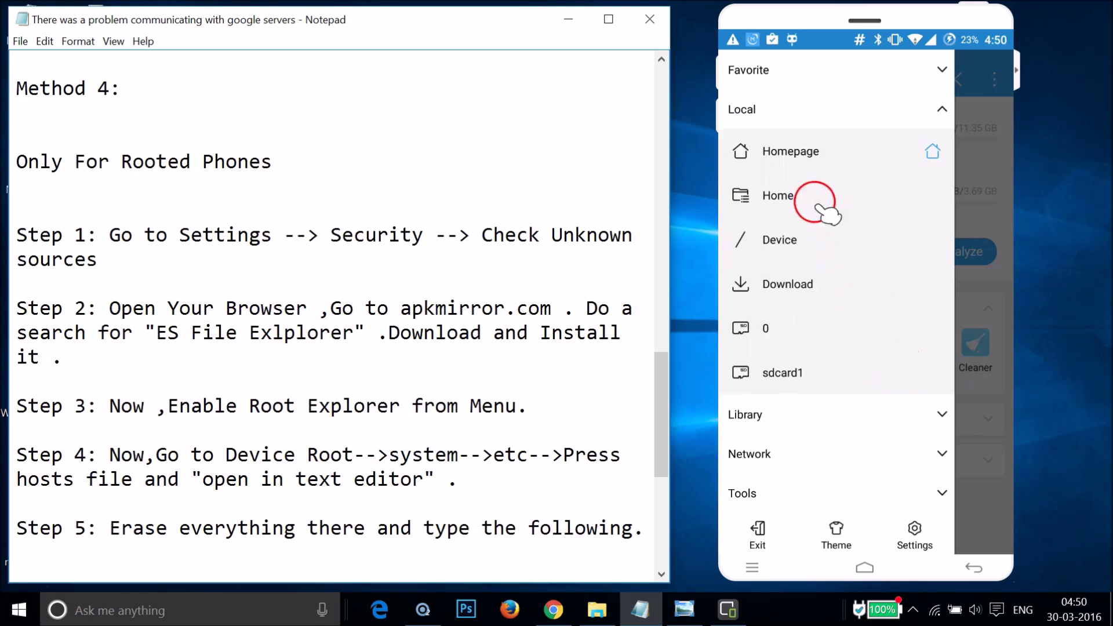
Browse Device > system > etc in ES File Explorer and select the hosts file
{"action": "left_click", "coordinate": [815, 250]}
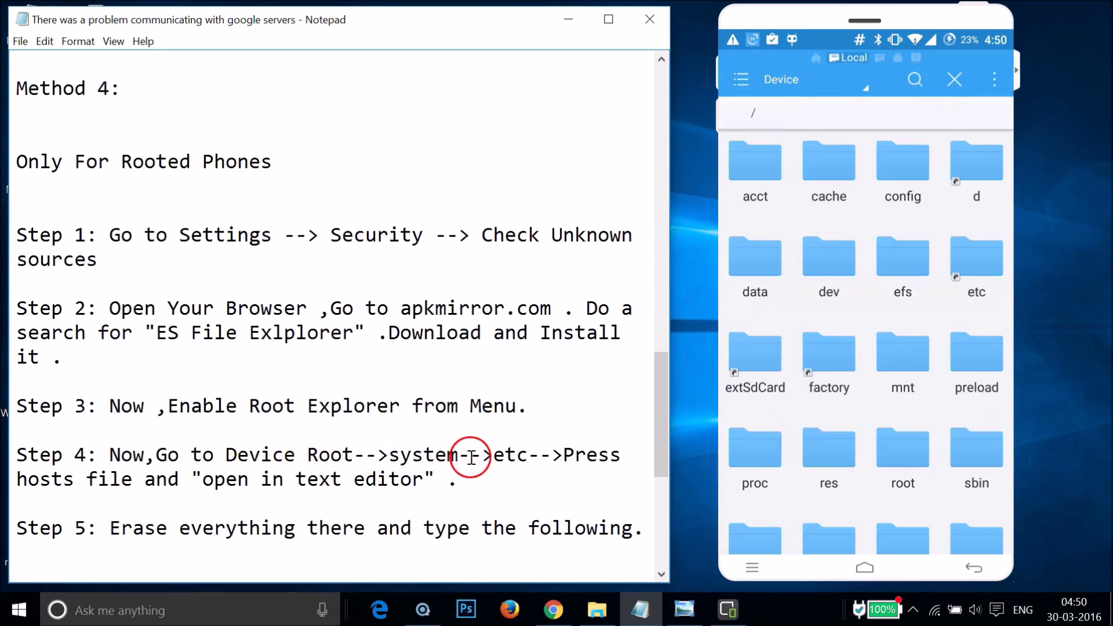
{"action": "scroll", "coordinate": [841, 432], "scroll_direction": "down", "scroll_amount": 4}
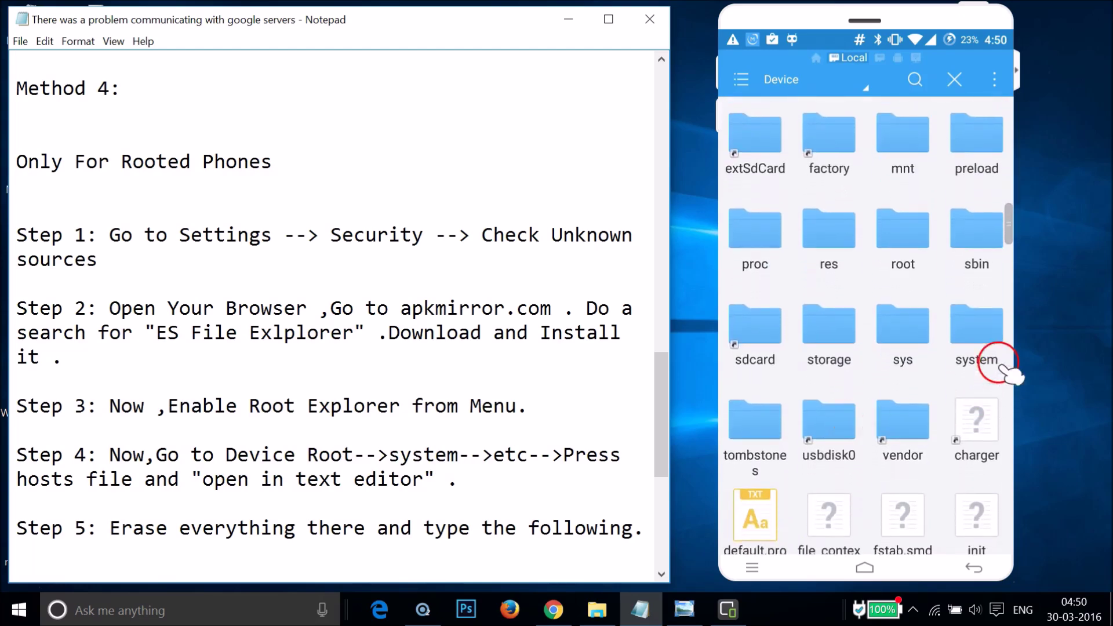
{"action": "left_click", "coordinate": [986, 349]}
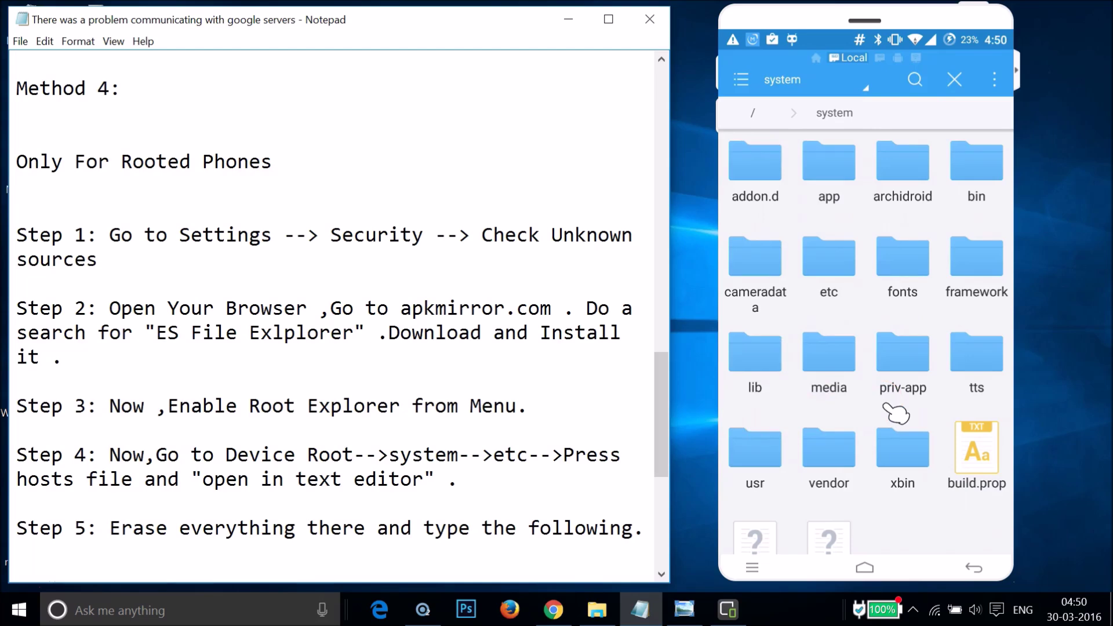
{"action": "left_click", "coordinate": [834, 276]}
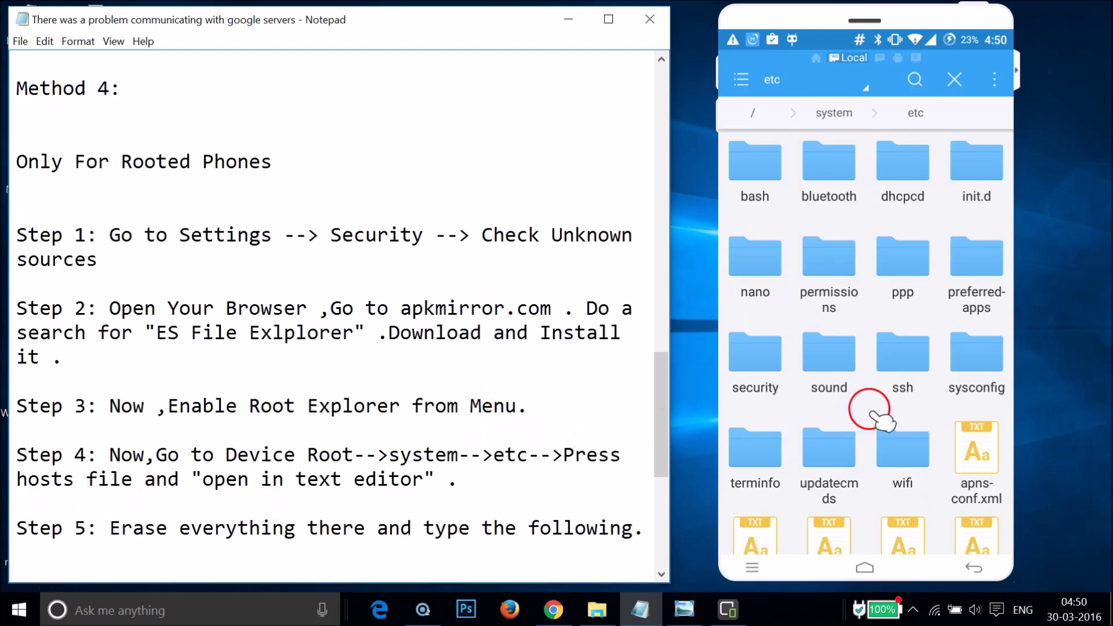
{"action": "scroll", "coordinate": [891, 422], "scroll_direction": "down", "scroll_amount": 6}
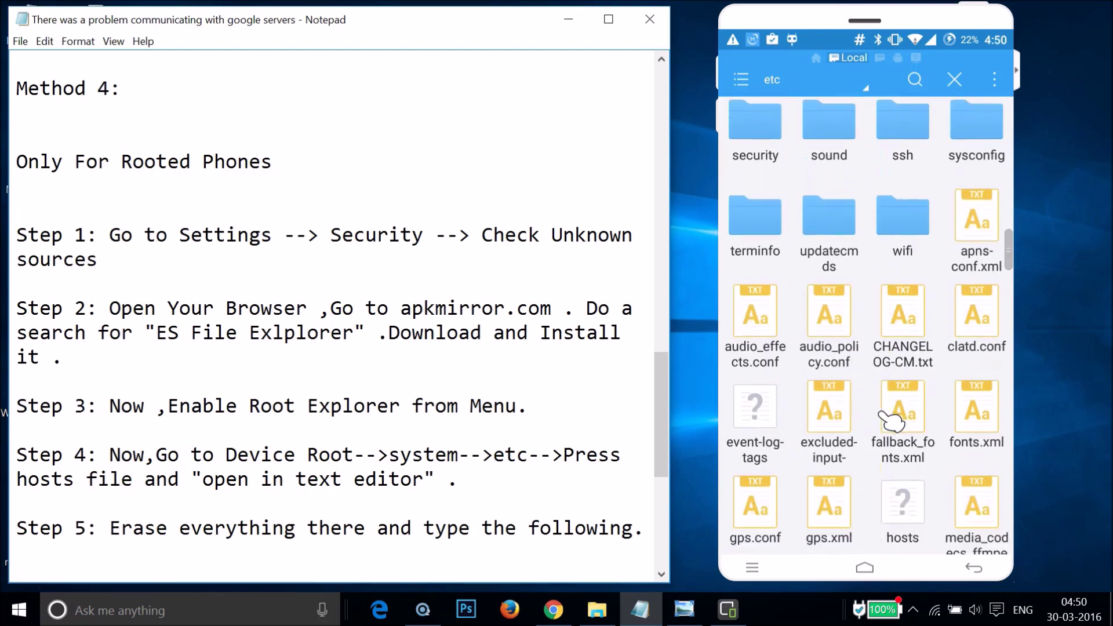
{"action": "scroll", "coordinate": [891, 421], "scroll_direction": "down", "scroll_amount": 2}
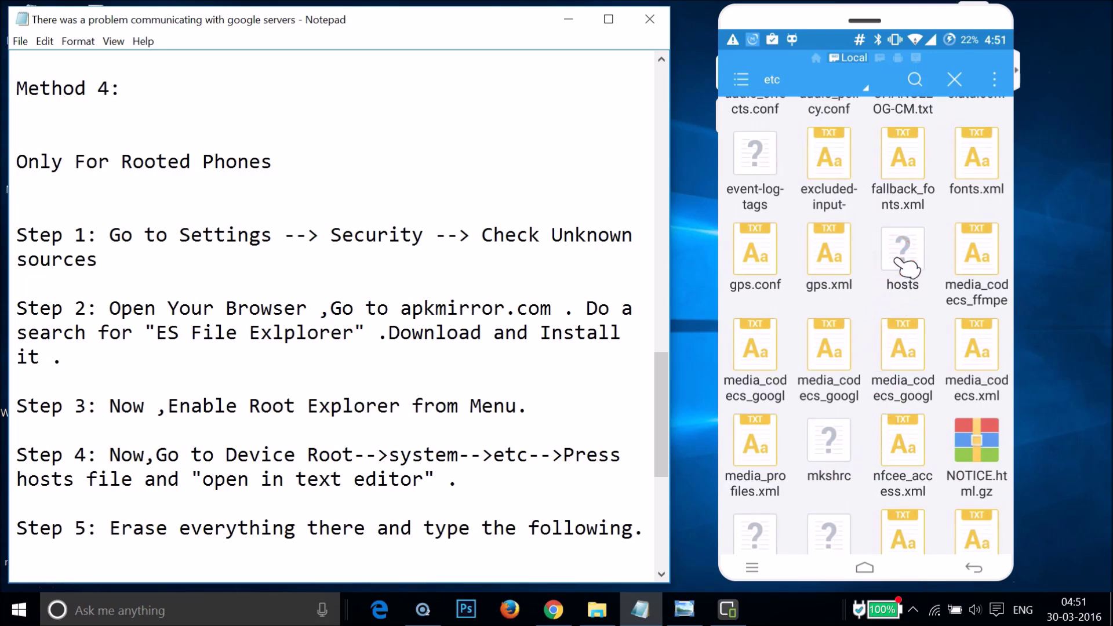
{"action": "left_click", "coordinate": [897, 262]}
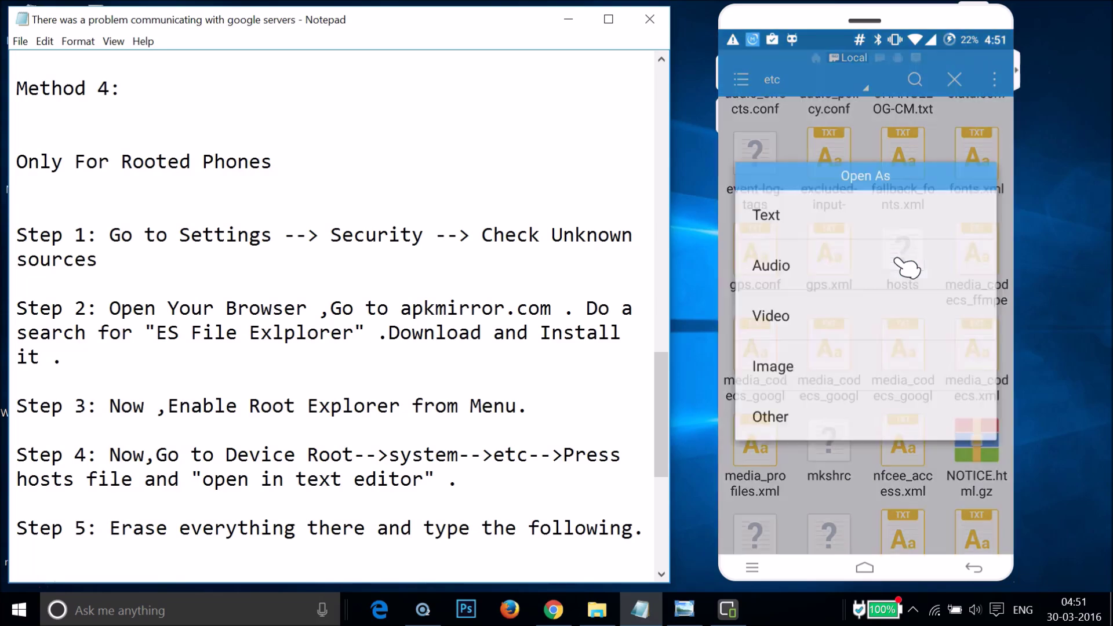
Open hosts as Text in ES Note Editor and switch it to edit mode
{"action": "left_click", "coordinate": [805, 228]}
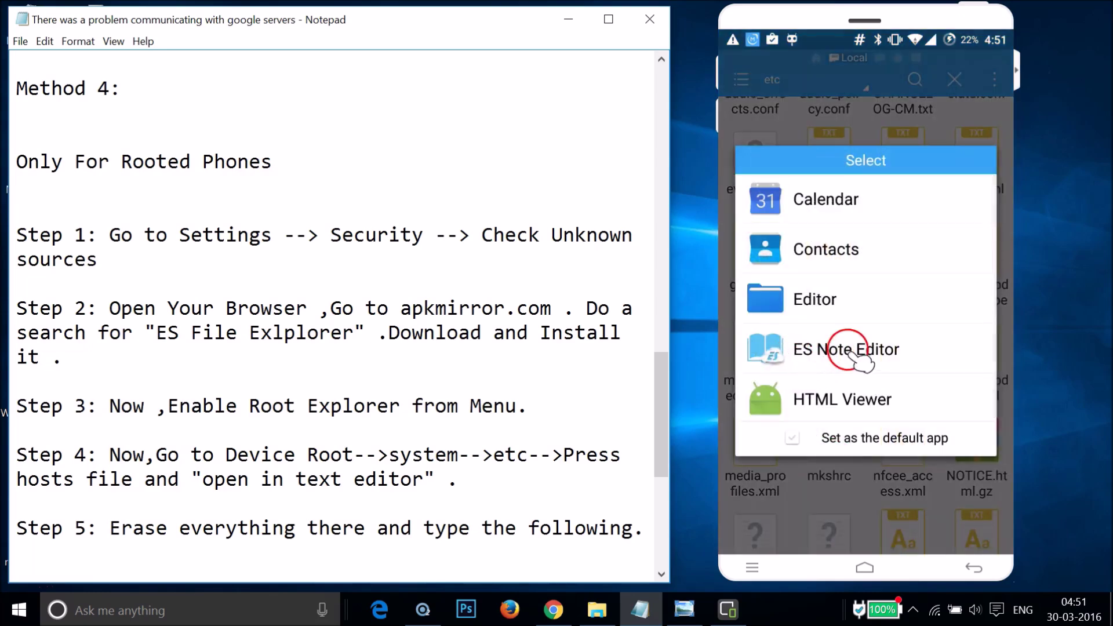
{"action": "left_click", "coordinate": [862, 355]}
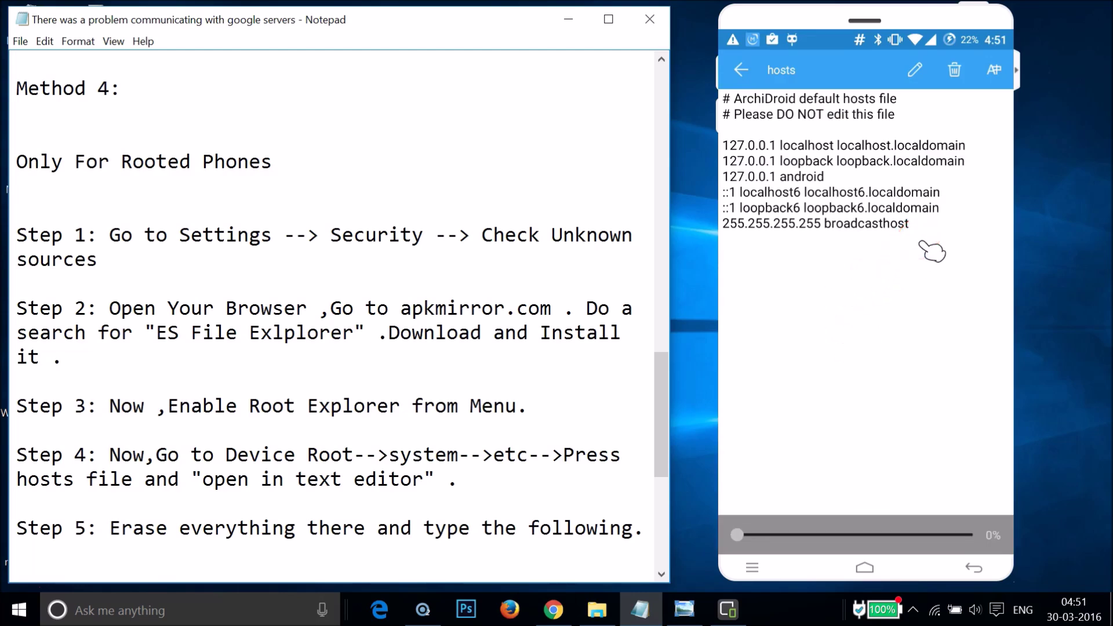
{"action": "scroll", "coordinate": [507, 292], "scroll_direction": "down", "scroll_amount": 4}
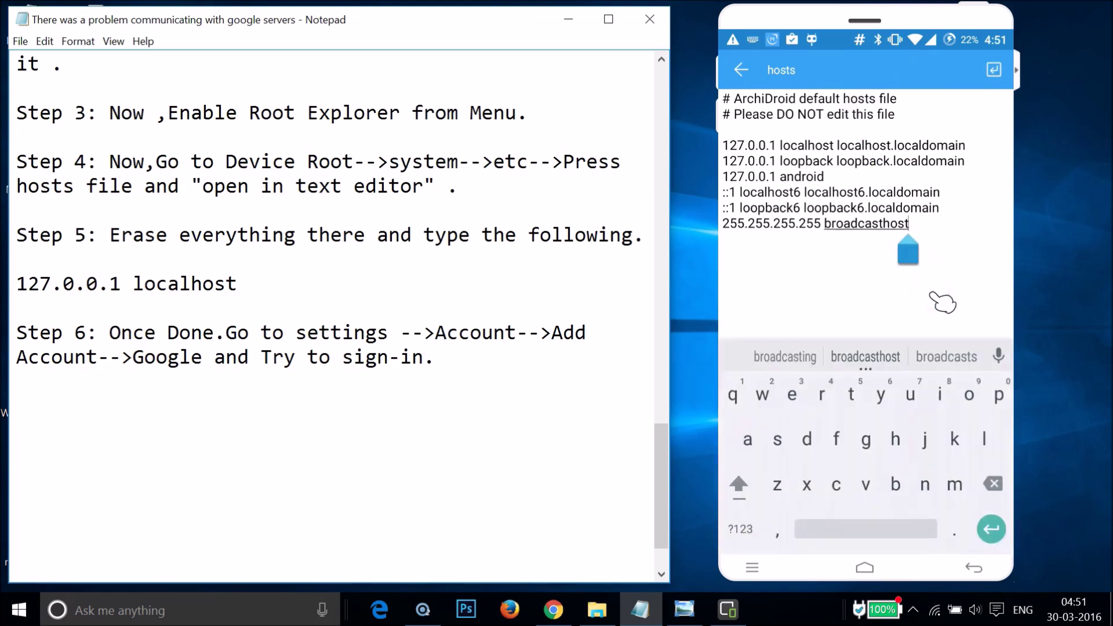
Erase every existing line of the hosts file, including the header comments
{"action": "key", "text": "BackSpace"}
{"action": "key", "text": "BackSpace"}
{"action": "key", "text": "BackSpace"}
{"action": "key", "text": "BackSpace"}
{"action": "key", "text": "BackSpace"}
{"action": "key", "text": "BackSpace"}
{"action": "key", "text": "BackSpace"}
{"action": "key", "text": "BackSpace"}
{"action": "key", "text": "BackSpace"}
{"action": "key", "text": "BackSpace"}
{"action": "key", "text": "BackSpace"}
{"action": "key", "text": "BackSpace"}
{"action": "key", "text": "BackSpace"}
{"action": "key", "text": "BackSpace"}
{"action": "key", "text": "BackSpace"}
{"action": "key", "text": "BackSpace"}
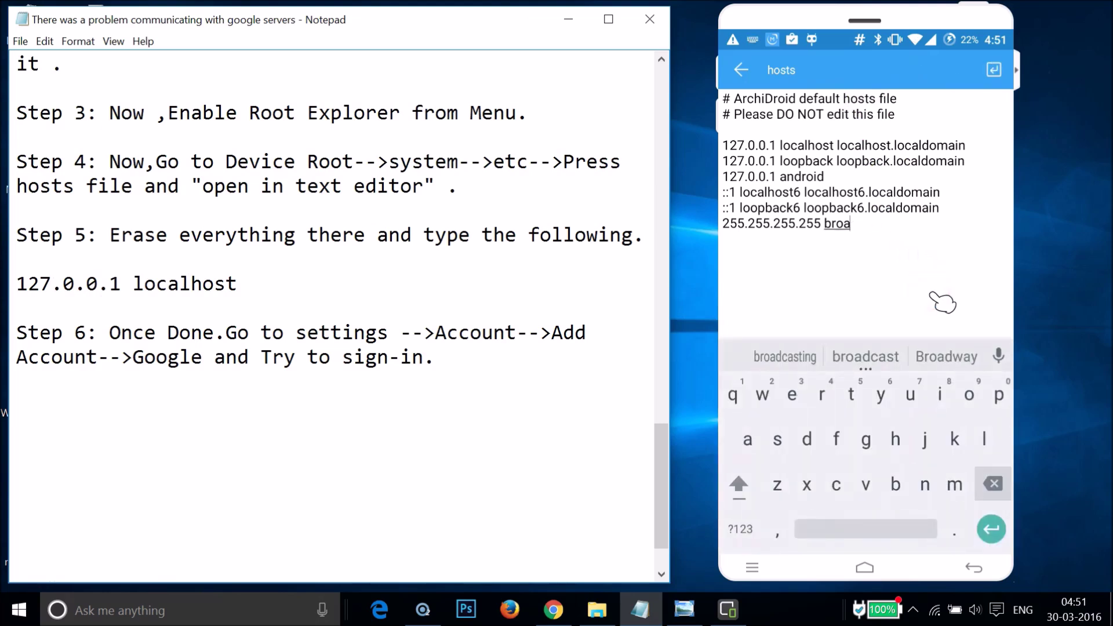
{"action": "key", "text": "BackSpace"}
{"action": "key", "text": "BackSpace"}
{"action": "key", "text": "BackSpace"}
{"action": "key", "text": "BackSpace"}
{"action": "key", "text": "BackSpace"}
{"action": "key", "text": "BackSpace"}
{"action": "key", "text": "BackSpace"}
{"action": "key", "text": "BackSpace"}
{"action": "key", "text": "BackSpace"}
{"action": "key", "text": "BackSpace"}
{"action": "key", "text": "BackSpace"}
{"action": "key", "text": "BackSpace"}
{"action": "key", "text": "BackSpace"}
{"action": "key", "text": "BackSpace"}
{"action": "key", "text": "BackSpace"}
{"action": "key", "text": "BackSpace"}
{"action": "key", "text": "BackSpace"}
{"action": "key", "text": "BackSpace"}
{"action": "key", "text": "BackSpace"}
{"action": "key", "text": "BackSpace"}
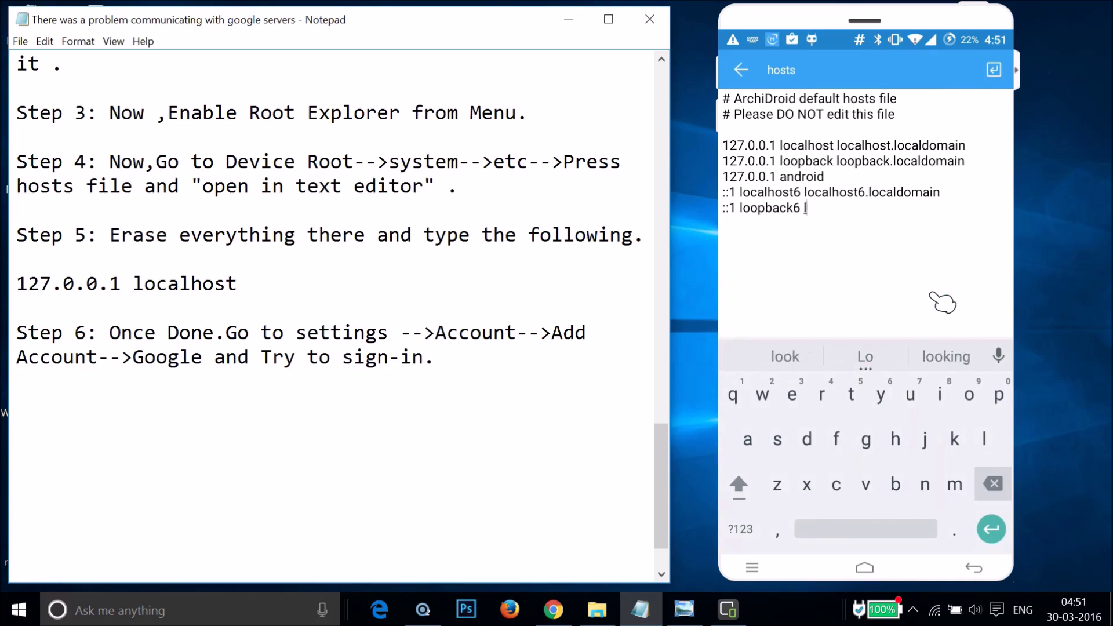
{"action": "key", "text": "BackSpace"}
{"action": "key", "text": "BackSpace"}
{"action": "key", "text": "BackSpace"}
{"action": "key", "text": "BackSpace"}
{"action": "key", "text": "BackSpace"}
{"action": "key", "text": "BackSpace"}
{"action": "key", "text": "BackSpace"}
{"action": "key", "text": "BackSpace"}
{"action": "key", "text": "BackSpace"}
{"action": "key", "text": "BackSpace"}
{"action": "key", "text": "BackSpace"}
{"action": "key", "text": "BackSpace"}
{"action": "key", "text": "BackSpace"}
{"action": "key", "text": "BackSpace"}
{"action": "key", "text": "BackSpace"}
{"action": "key", "text": "BackSpace"}
{"action": "key", "text": "BackSpace"}
{"action": "key", "text": "BackSpace"}
{"action": "key", "text": "BackSpace"}
{"action": "key", "text": "BackSpace"}
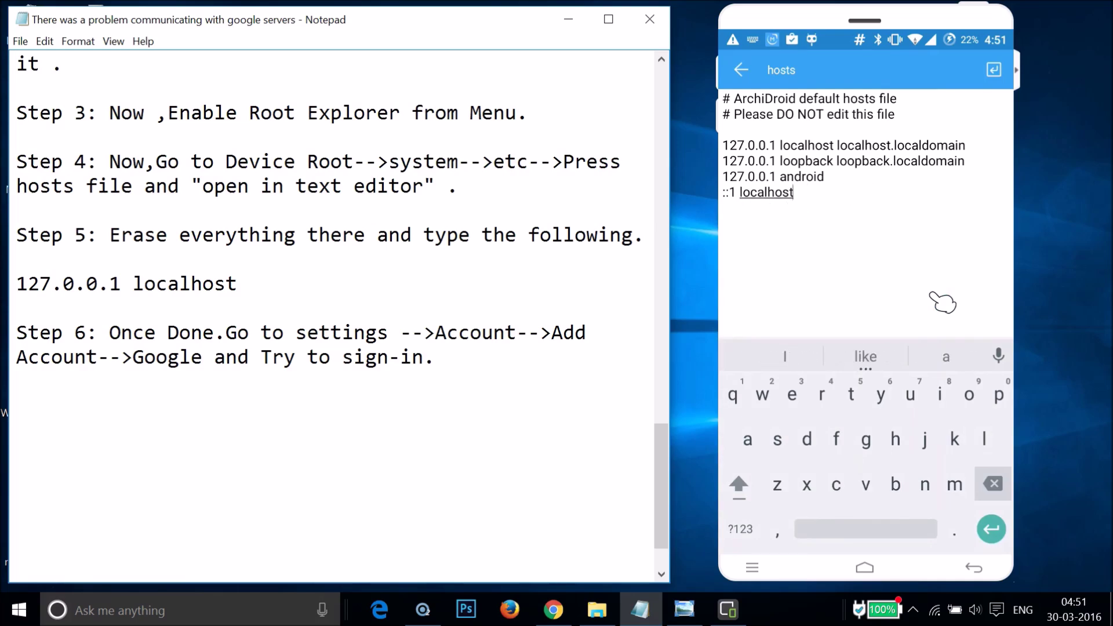
{"action": "key", "text": "BackSpace"}
{"action": "key", "text": "BackSpace"}
{"action": "key", "text": "BackSpace"}
{"action": "key", "text": "BackSpace"}
{"action": "key", "text": "BackSpace"}
{"action": "key", "text": "BackSpace"}
{"action": "key", "text": "BackSpace"}
{"action": "key", "text": "BackSpace"}
{"action": "key", "text": "BackSpace"}
{"action": "key", "text": "BackSpace"}
{"action": "key", "text": "BackSpace"}
{"action": "key", "text": "BackSpace"}
{"action": "key", "text": "BackSpace"}
{"action": "key", "text": "BackSpace"}
{"action": "key", "text": "BackSpace"}
{"action": "key", "text": "BackSpace"}
{"action": "key", "text": "BackSpace"}
{"action": "key", "text": "BackSpace"}
{"action": "key", "text": "BackSpace"}
{"action": "key", "text": "BackSpace"}
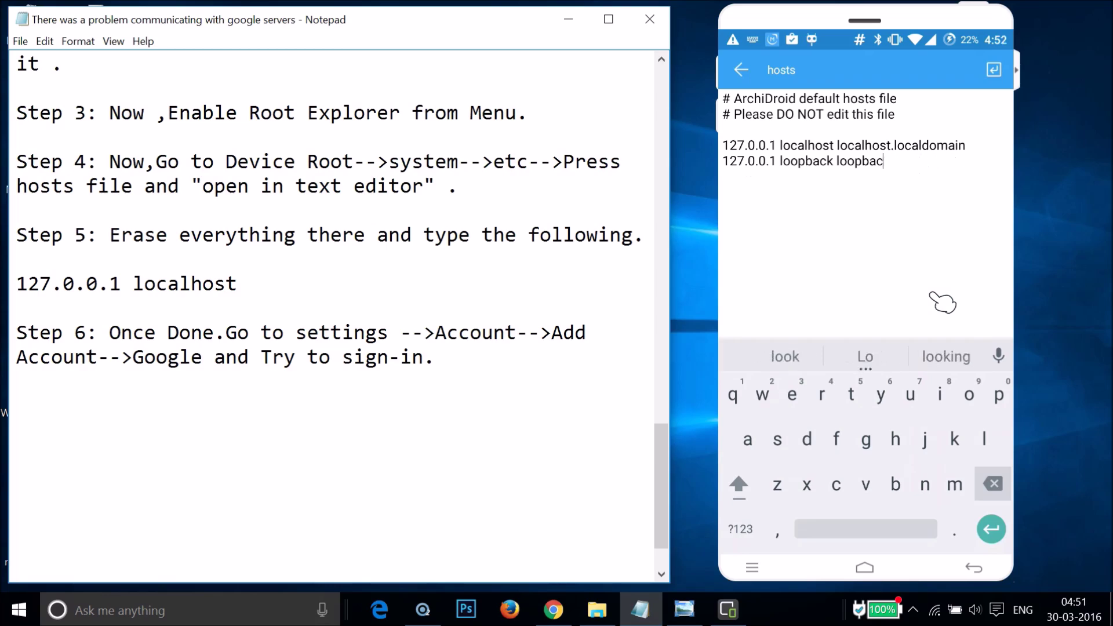
{"action": "key", "text": "BackSpace"}
{"action": "key", "text": "BackSpace"}
{"action": "key", "text": "BackSpace"}
{"action": "key", "text": "BackSpace"}
{"action": "key", "text": "BackSpace"}
{"action": "key", "text": "BackSpace"}
{"action": "key", "text": "BackSpace"}
{"action": "key", "text": "BackSpace"}
{"action": "key", "text": "BackSpace"}
{"action": "key", "text": "BackSpace"}
{"action": "key", "text": "BackSpace"}
{"action": "key", "text": "BackSpace"}
{"action": "key", "text": "BackSpace"}
{"action": "key", "text": "BackSpace"}
{"action": "key", "text": "BackSpace"}
{"action": "key", "text": "BackSpace"}
{"action": "key", "text": "BackSpace"}
{"action": "key", "text": "BackSpace"}
{"action": "key", "text": "BackSpace"}
{"action": "key", "text": "BackSpace"}
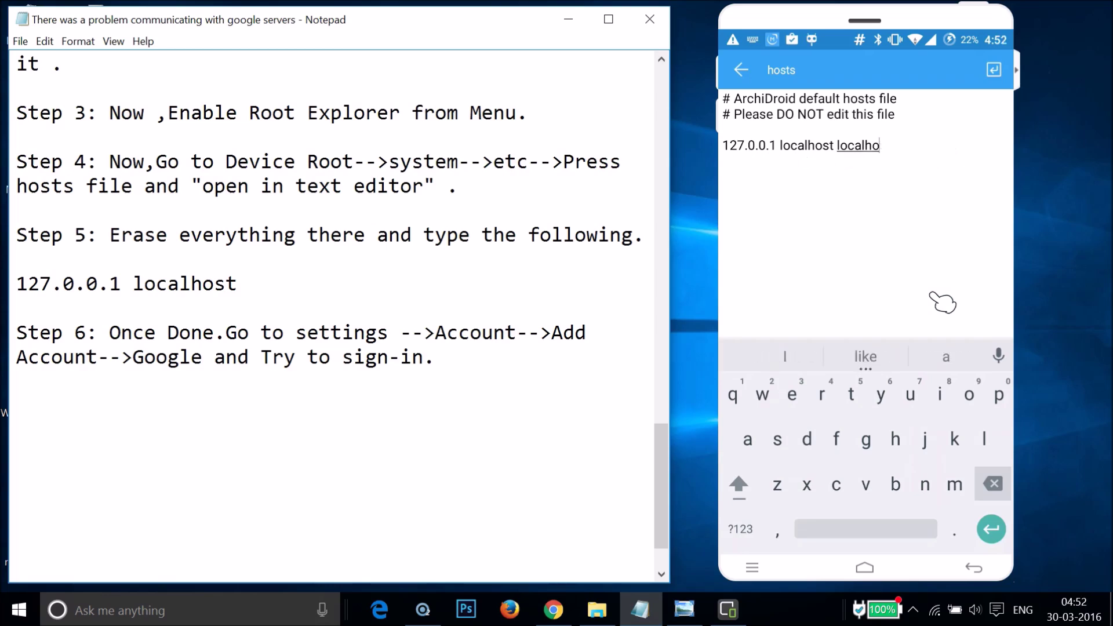
{"action": "key", "text": "BackSpace"}
{"action": "key", "text": "BackSpace"}
{"action": "key", "text": "BackSpace"}
{"action": "key", "text": "BackSpace"}
{"action": "key", "text": "BackSpace"}
{"action": "key", "text": "BackSpace"}
{"action": "key", "text": "BackSpace"}
{"action": "key", "text": "BackSpace"}
{"action": "key", "text": "BackSpace"}
{"action": "key", "text": "BackSpace"}
{"action": "key", "text": "BackSpace"}
{"action": "key", "text": "BackSpace"}
{"action": "key", "text": "BackSpace"}
{"action": "key", "text": "BackSpace"}
{"action": "key", "text": "BackSpace"}
{"action": "key", "text": "BackSpace"}
{"action": "key", "text": "BackSpace"}
{"action": "key", "text": "BackSpace"}
{"action": "key", "text": "BackSpace"}
{"action": "key", "text": "BackSpace"}
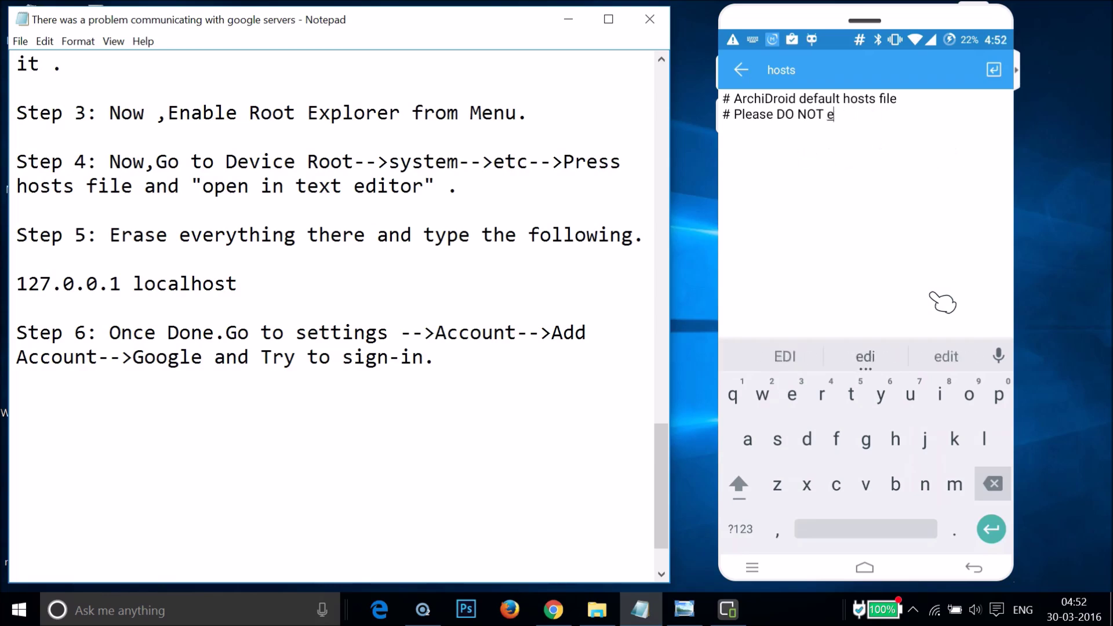
{"action": "key", "text": "BackSpace"}
{"action": "key", "text": "BackSpace"}
{"action": "key", "text": "BackSpace"}
{"action": "key", "text": "BackSpace"}
{"action": "key", "text": "BackSpace"}
{"action": "key", "text": "BackSpace"}
{"action": "key", "text": "BackSpace"}
{"action": "key", "text": "BackSpace"}
{"action": "key", "text": "BackSpace"}
{"action": "key", "text": "BackSpace"}
{"action": "key", "text": "BackSpace"}
{"action": "key", "text": "BackSpace"}
{"action": "key", "text": "BackSpace"}
{"action": "key", "text": "BackSpace"}
{"action": "key", "text": "BackSpace"}
{"action": "key", "text": "BackSpace"}
{"action": "key", "text": "BackSpace"}
{"action": "key", "text": "BackSpace"}
{"action": "key", "text": "BackSpace"}
{"action": "key", "text": "BackSpace"}
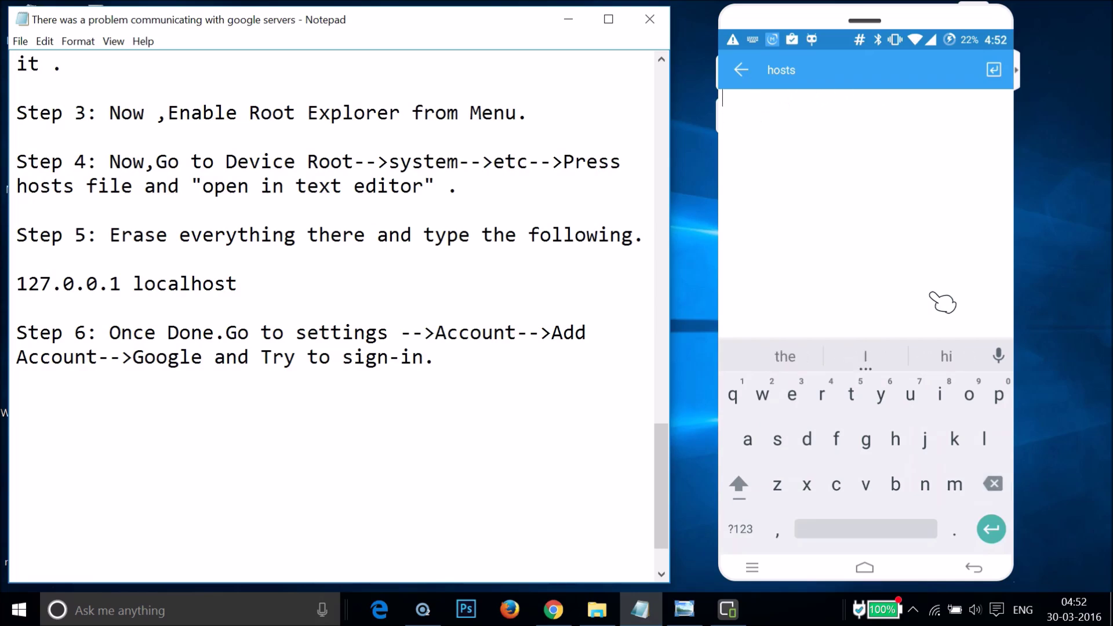
Enter '127.0.0.1 localhost' as the only line and exit the editor to the save prompt
{"action": "type", "text": "12"}
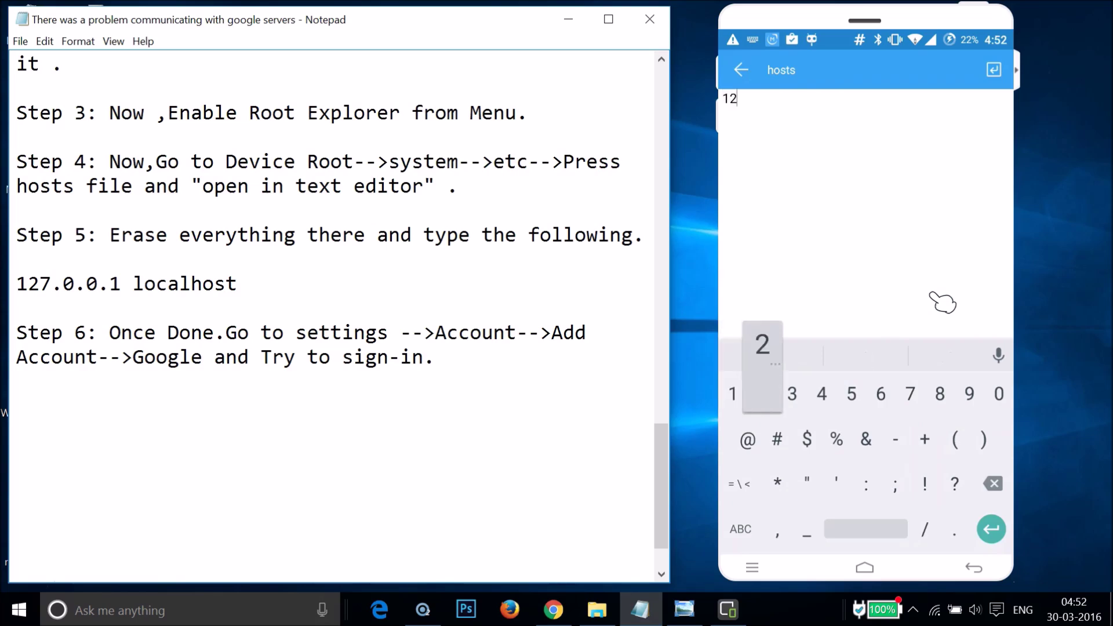
{"action": "type", "text": "7."}
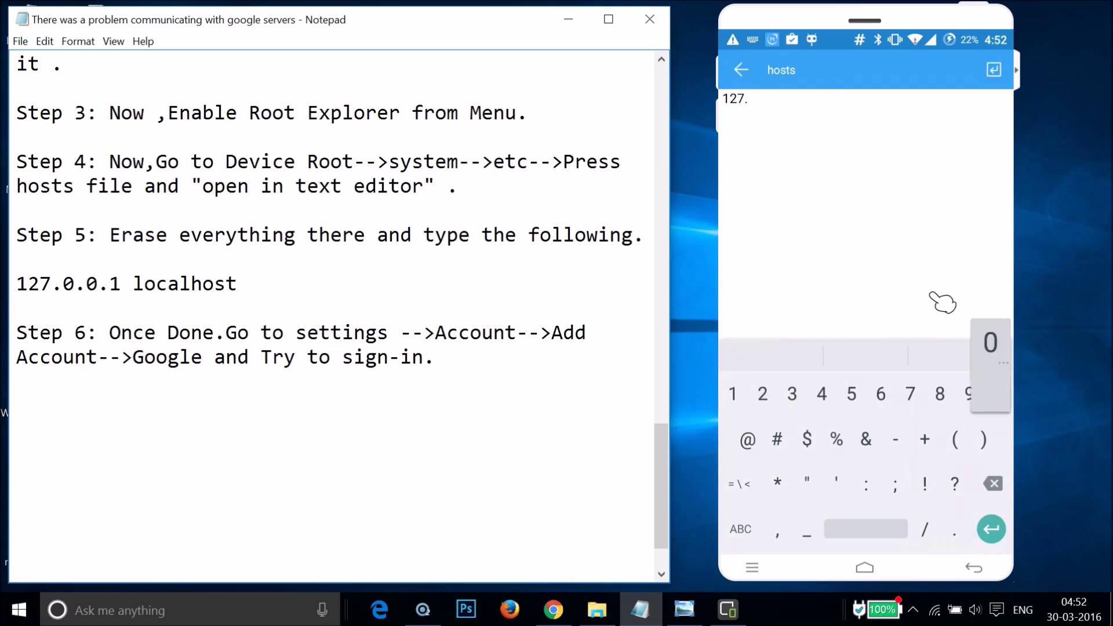
{"action": "type", "text": "0.0."}
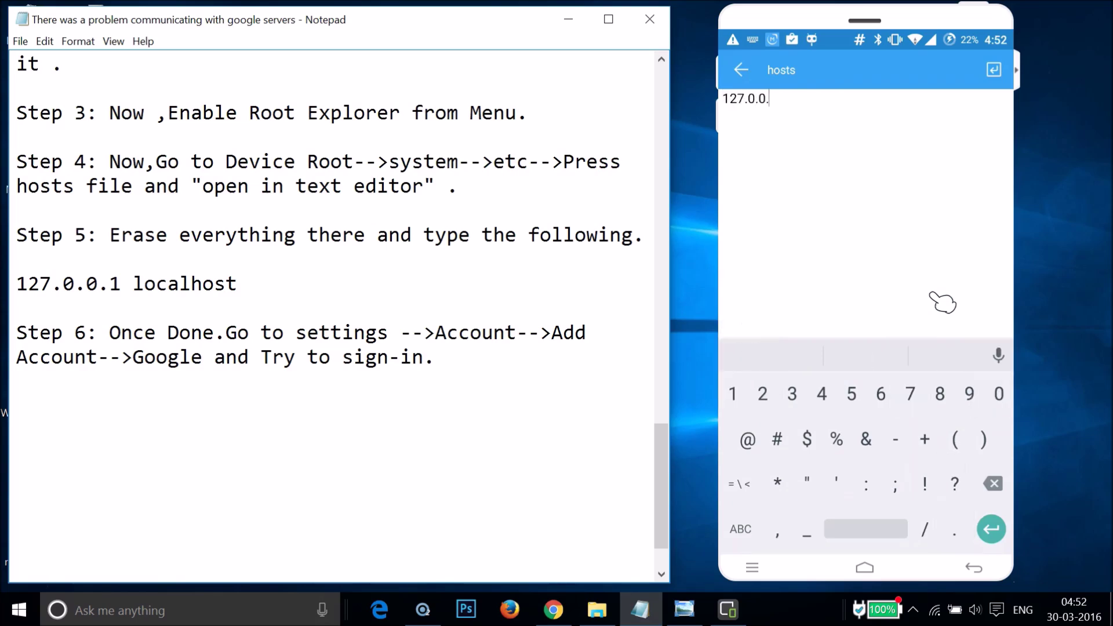
{"action": "type", "text": "1 l"}
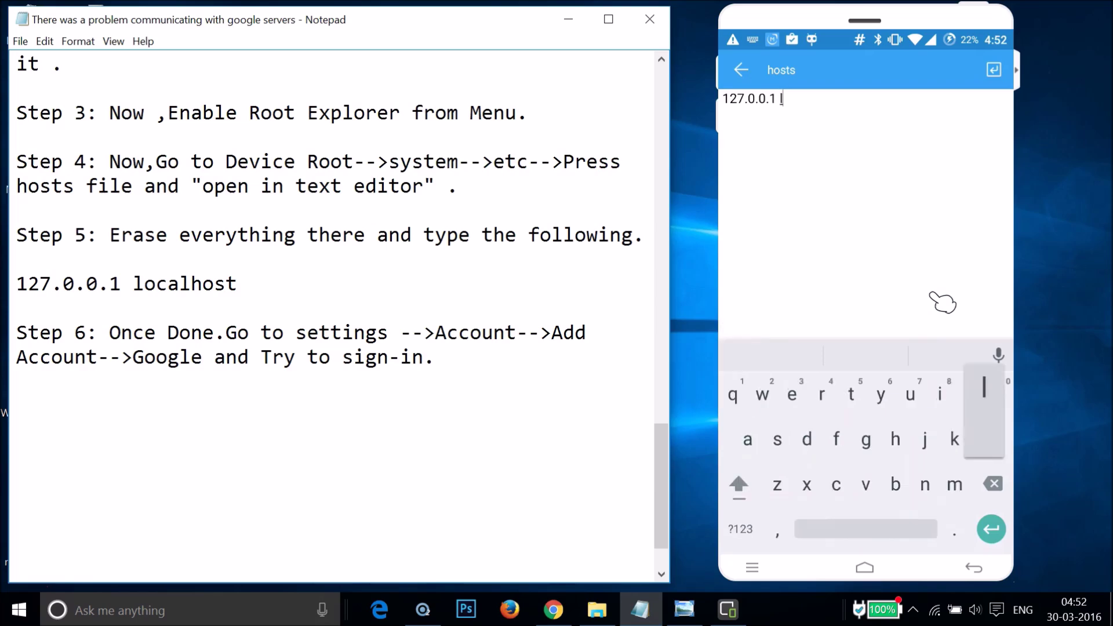
{"action": "type", "text": "oc"}
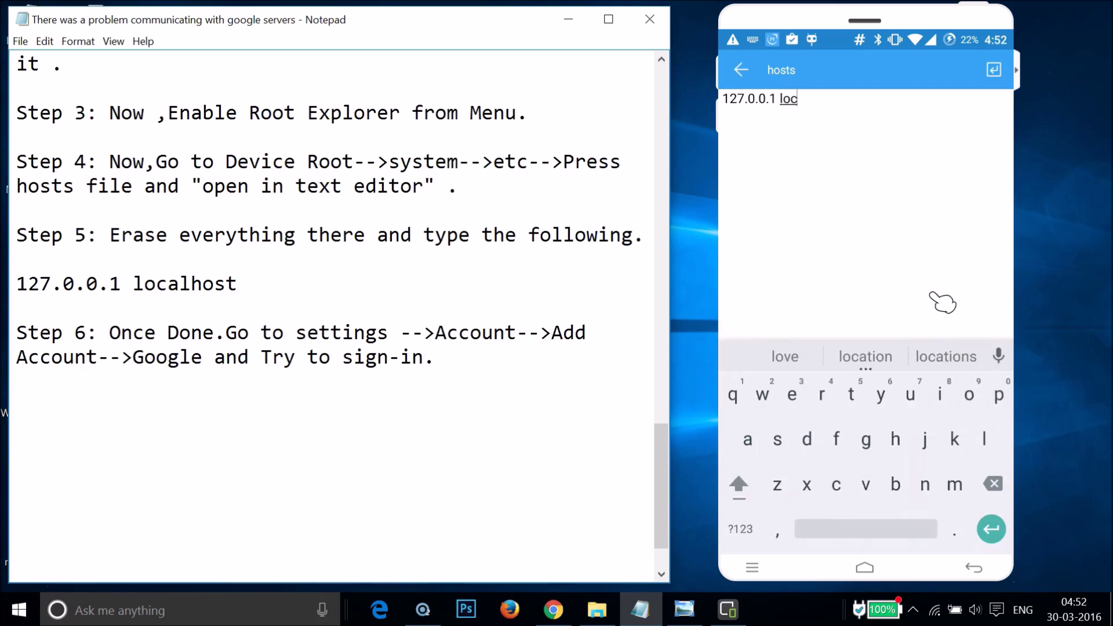
{"action": "type", "text": "alhos"}
{"action": "left_click_drag", "start_coordinate": [922, 250], "coordinate": [842, 112]}
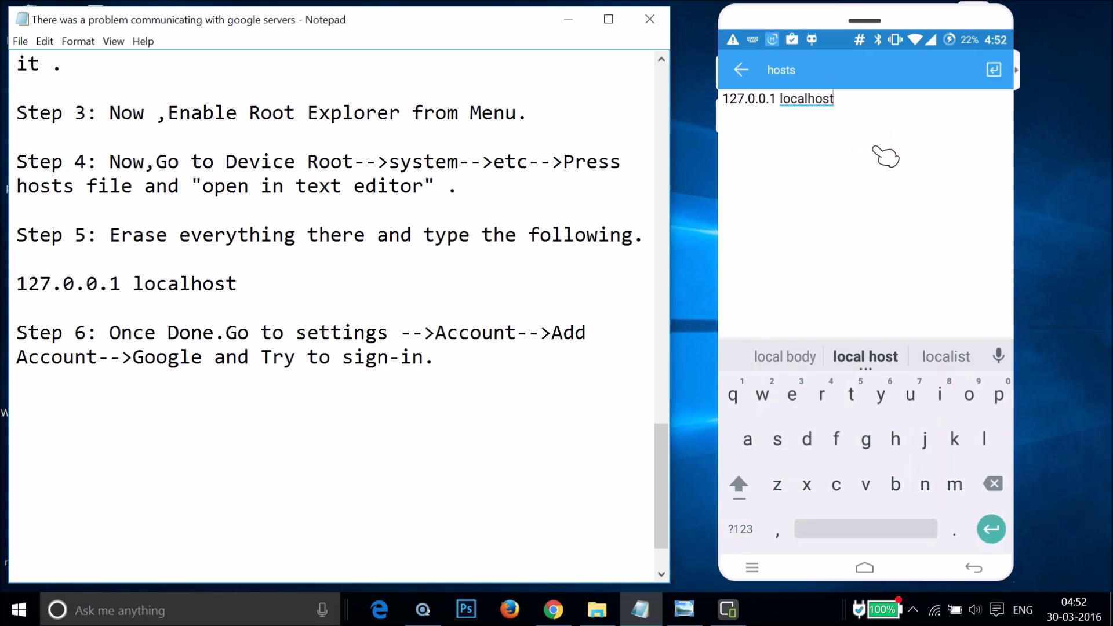
{"action": "key", "text": "Escape"}
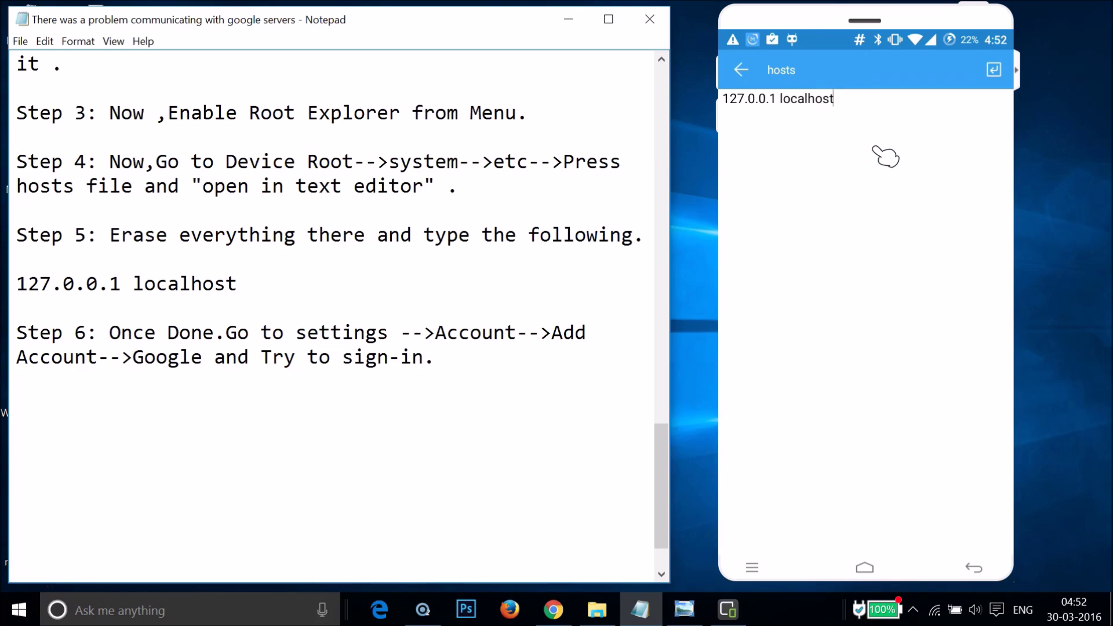
{"action": "left_click", "coordinate": [886, 156]}
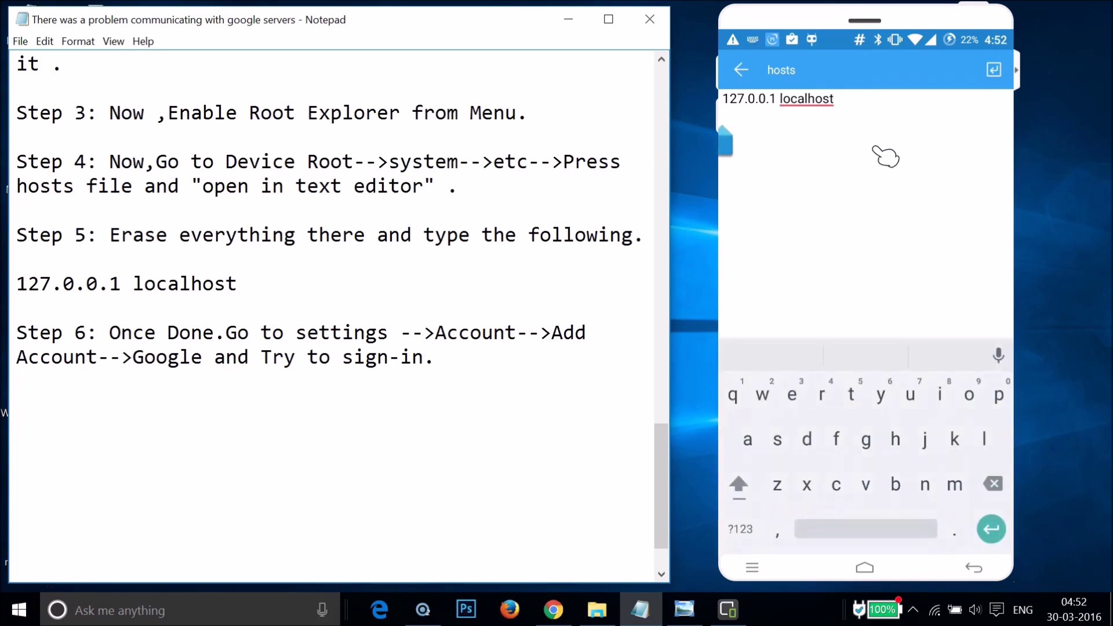
{"action": "key", "text": "Escape"}
{"action": "left_click", "coordinate": [741, 69]}
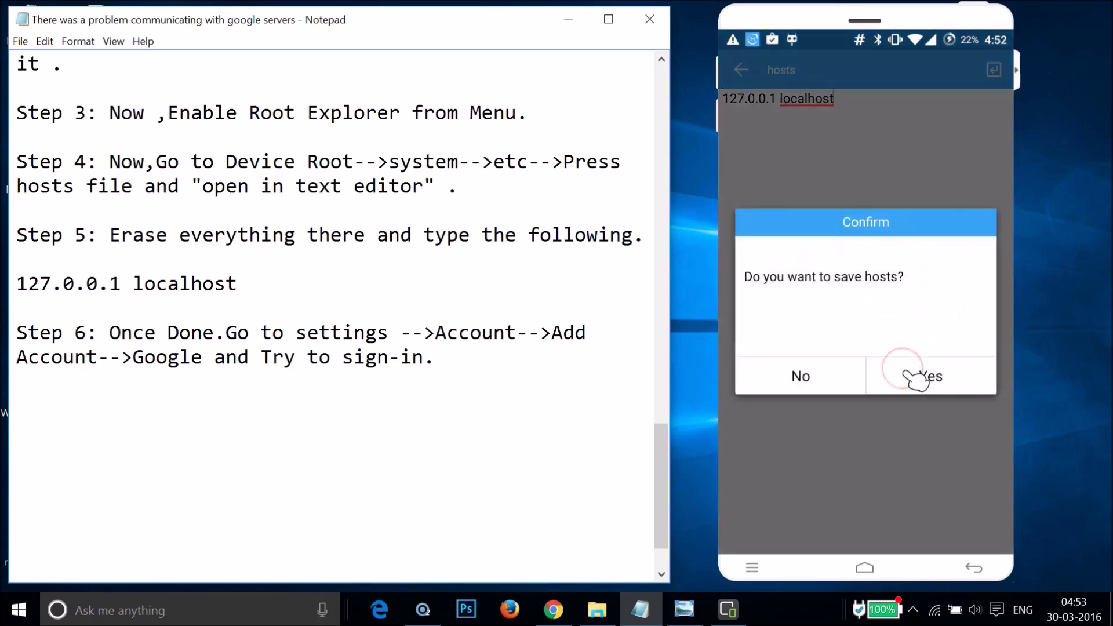
Confirm saving hosts, back out to the etc folder, and return to the home screen
{"action": "left_click_drag", "start_coordinate": [819, 377], "coordinate": [847, 266]}
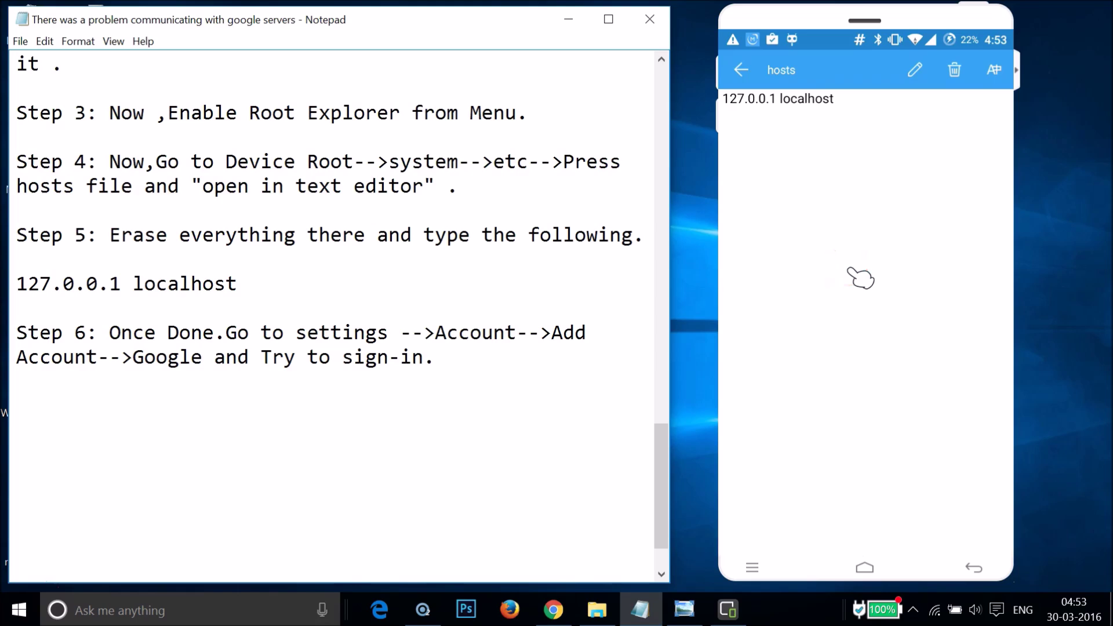
{"action": "left_click_drag", "start_coordinate": [754, 174], "coordinate": [743, 76]}
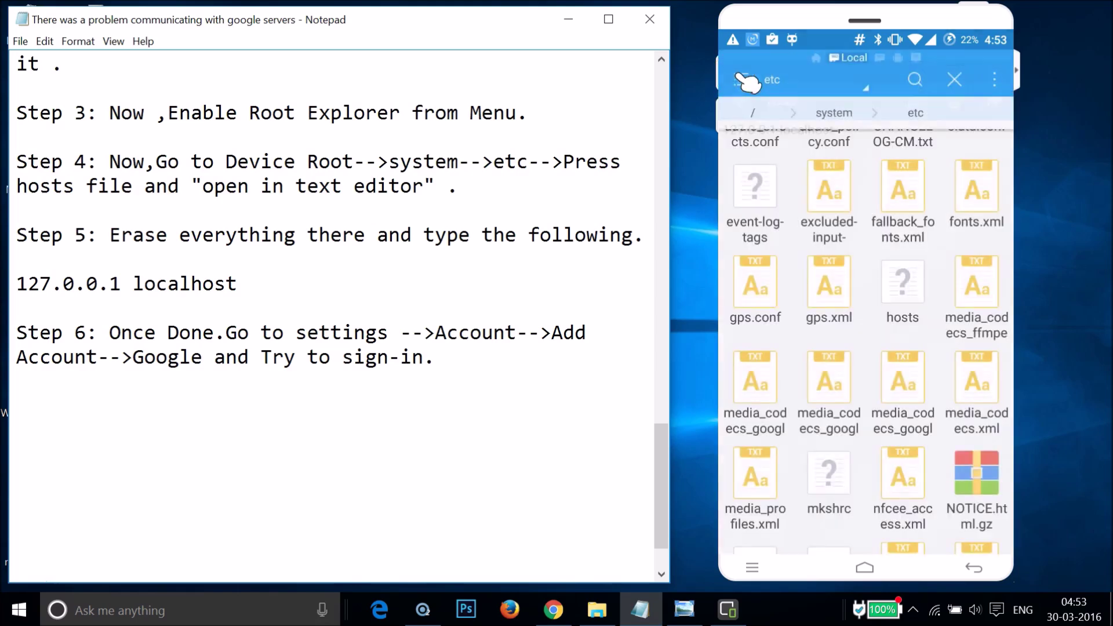
{"action": "left_click_drag", "start_coordinate": [791, 295], "coordinate": [803, 310]}
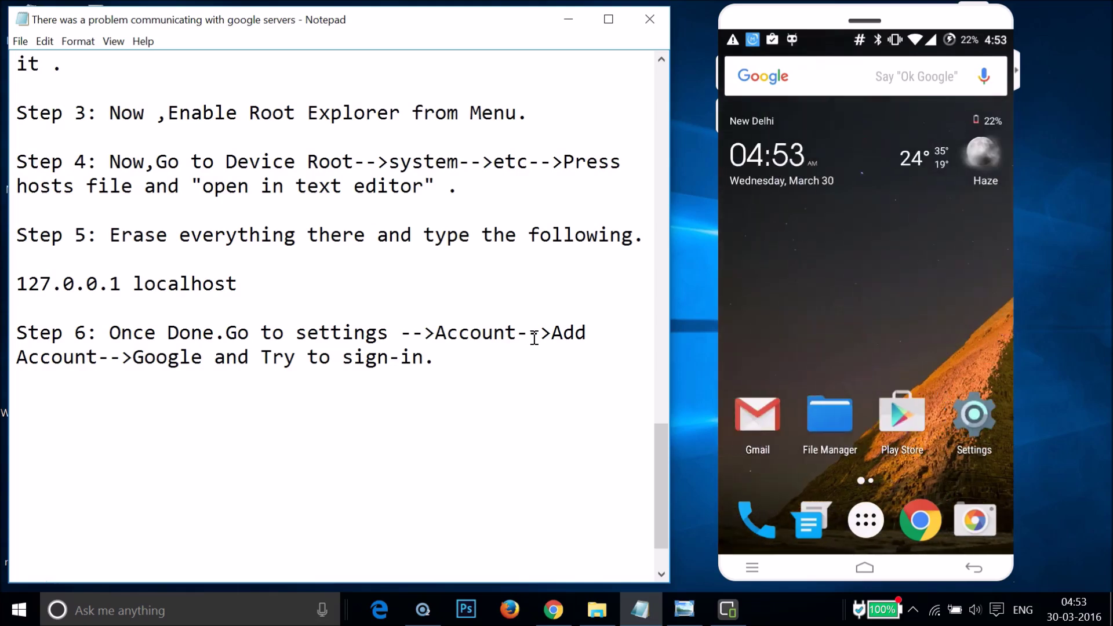
In Settings, go to Accounts > Add account and choose Google
{"action": "left_click", "coordinate": [978, 430]}
{"action": "left_click", "coordinate": [905, 394]}
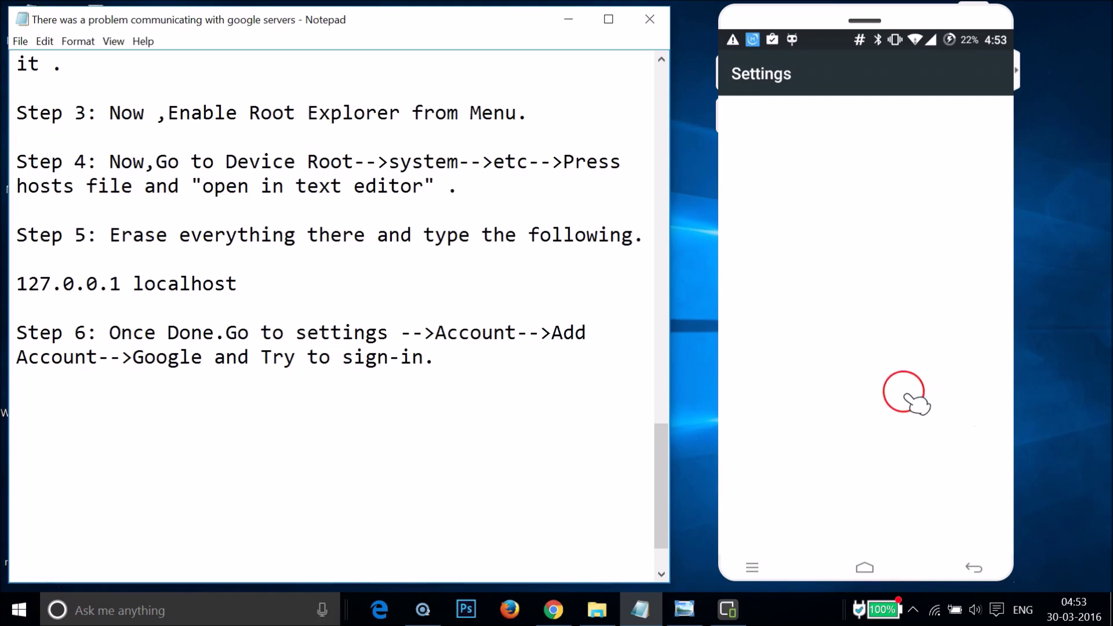
{"action": "scroll", "coordinate": [916, 403], "scroll_direction": "down", "scroll_amount": 3}
{"action": "scroll", "coordinate": [917, 404], "scroll_direction": "down", "scroll_amount": 10}
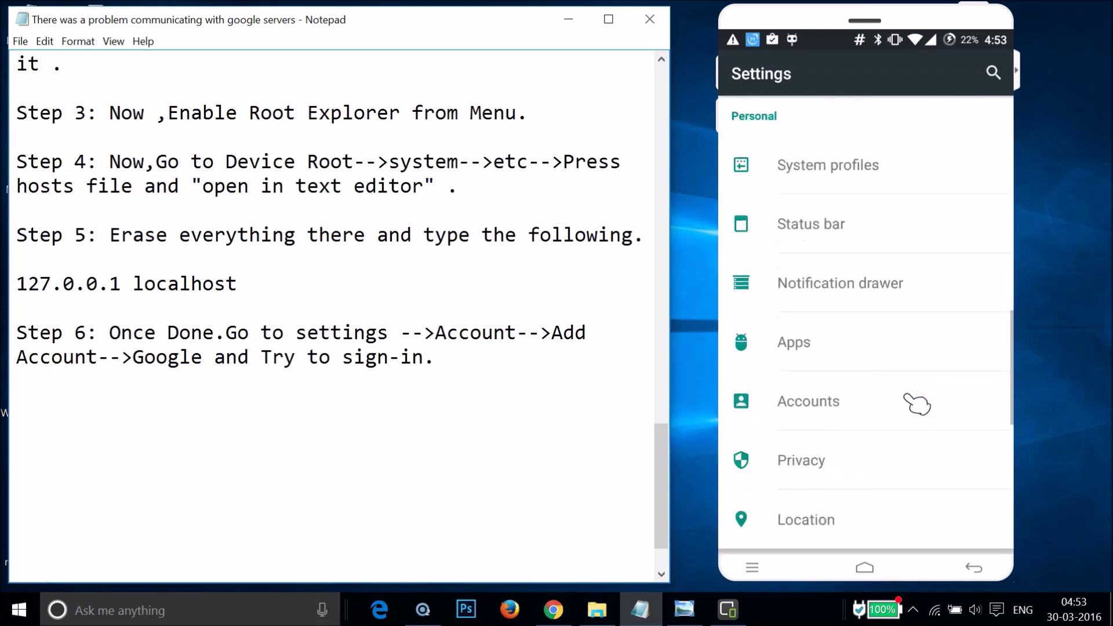
{"action": "scroll", "coordinate": [916, 400], "scroll_direction": "down", "scroll_amount": 2}
{"action": "left_click", "coordinate": [818, 319]}
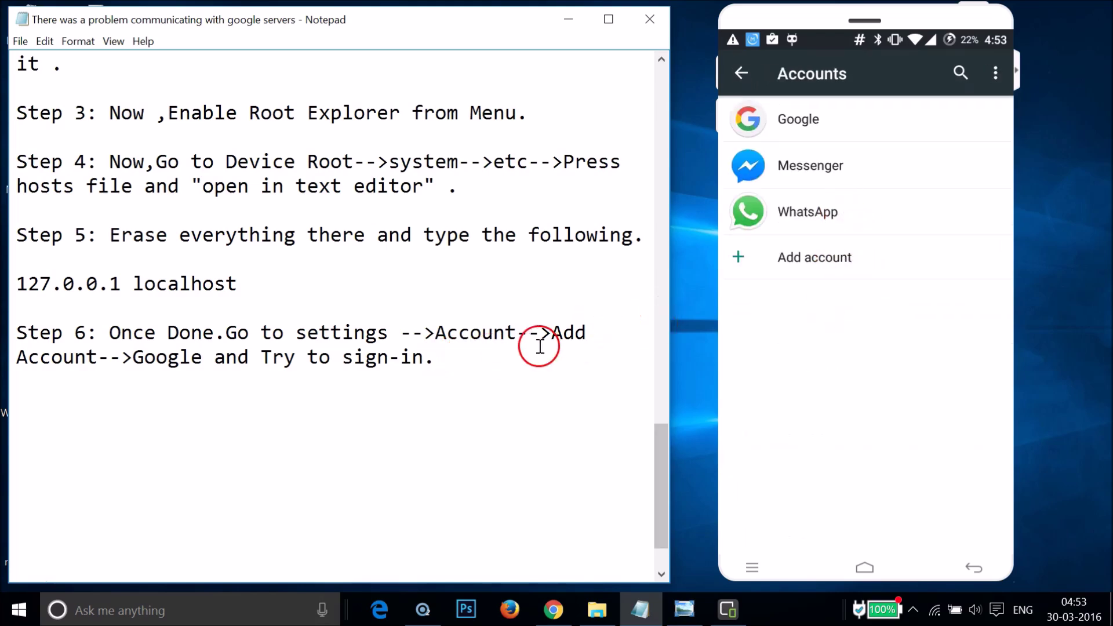
{"action": "left_click", "coordinate": [813, 259]}
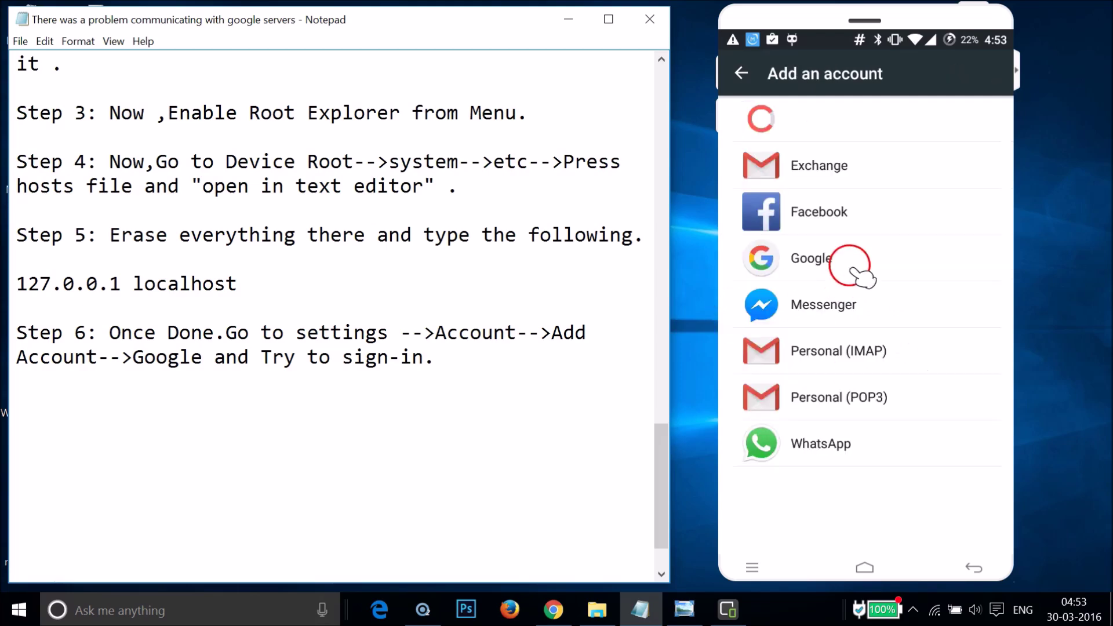
{"action": "left_click", "coordinate": [830, 259]}
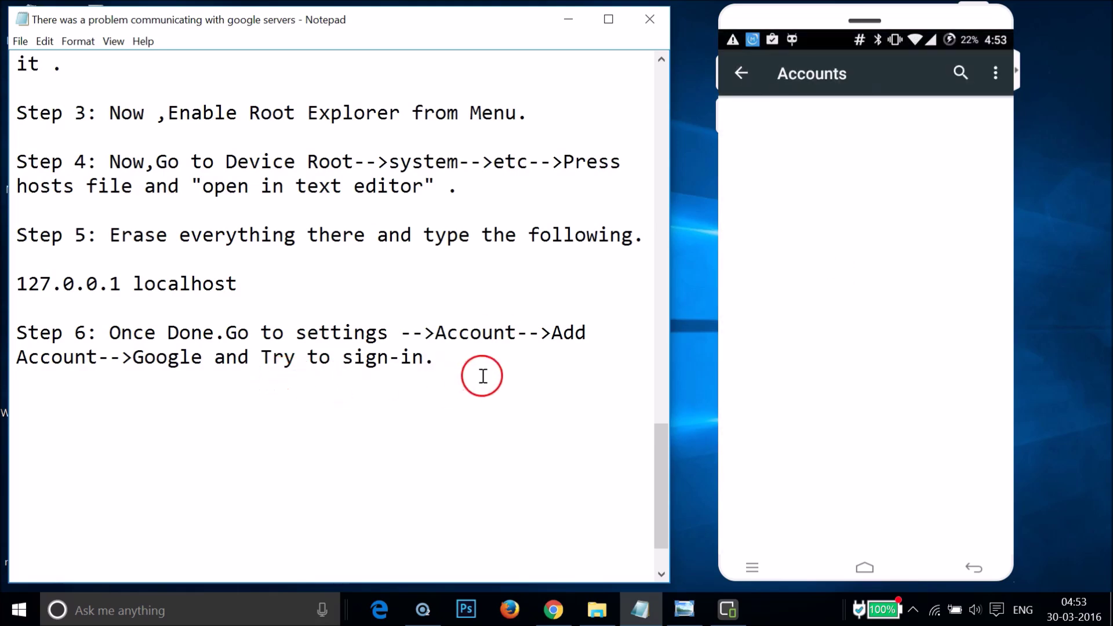
{"action": "left_click", "coordinate": [439, 298]}
{"action": "scroll", "coordinate": [440, 298], "scroll_direction": "up", "scroll_amount": 2}
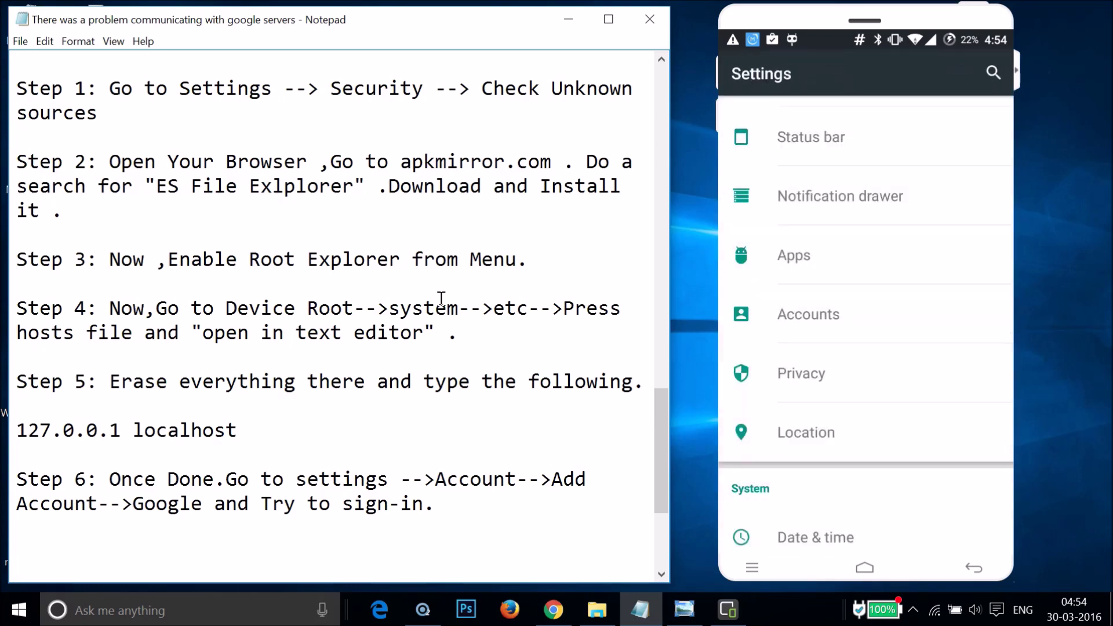
Scroll the Notepad fix guide back up to its first lines
{"action": "left_click", "coordinate": [144, 158]}
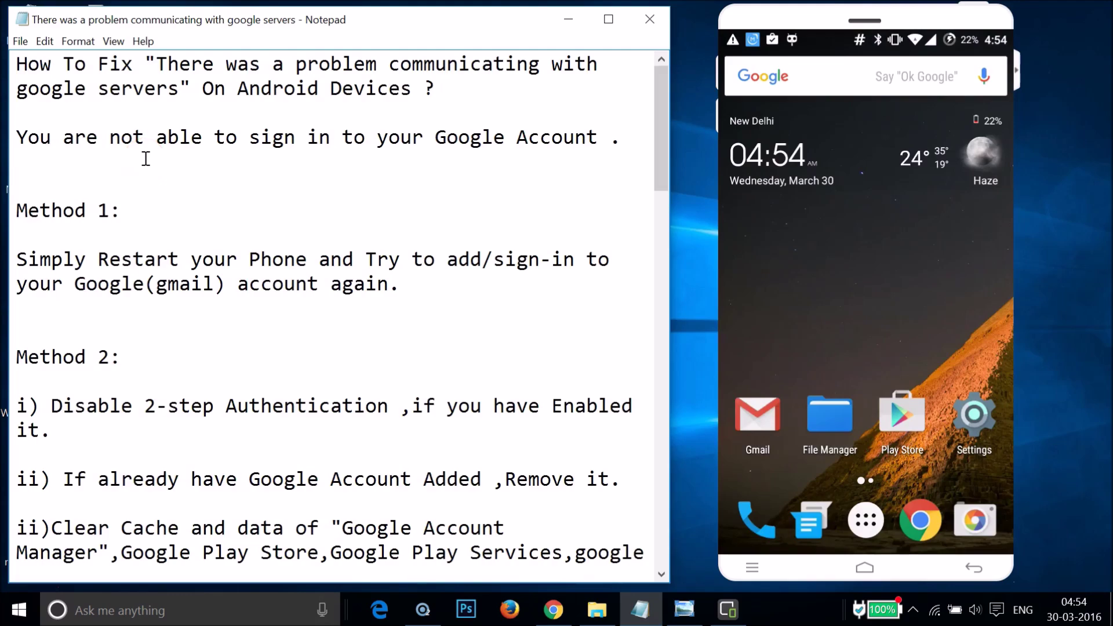
{"action": "scroll", "coordinate": [146, 158], "scroll_direction": "down", "scroll_amount": 20}
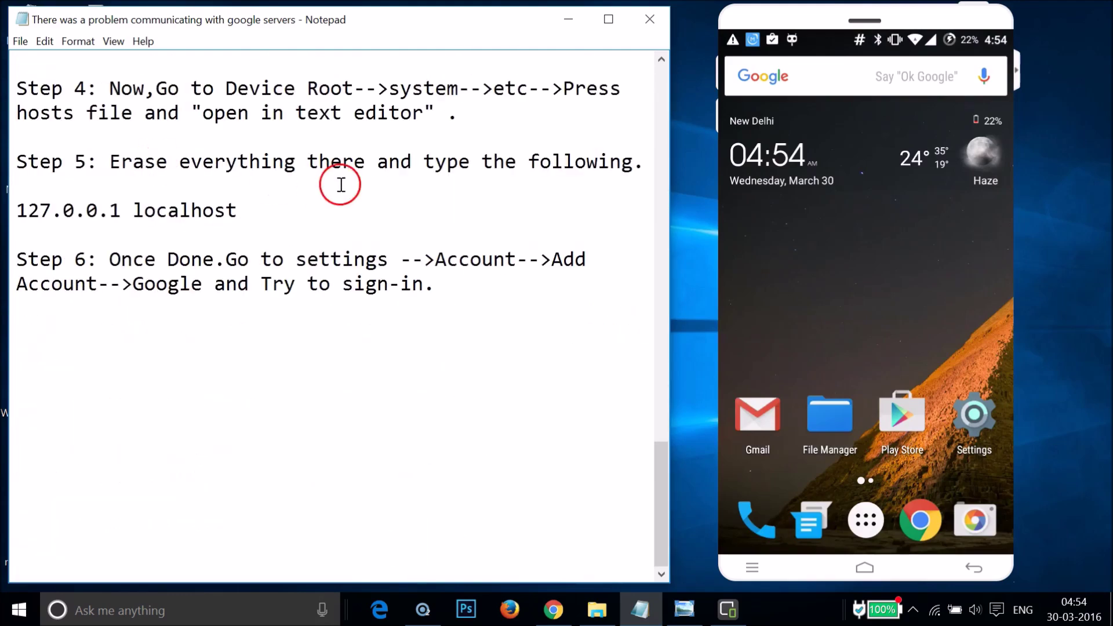
{"action": "scroll", "coordinate": [408, 249], "scroll_direction": "up", "scroll_amount": 20}
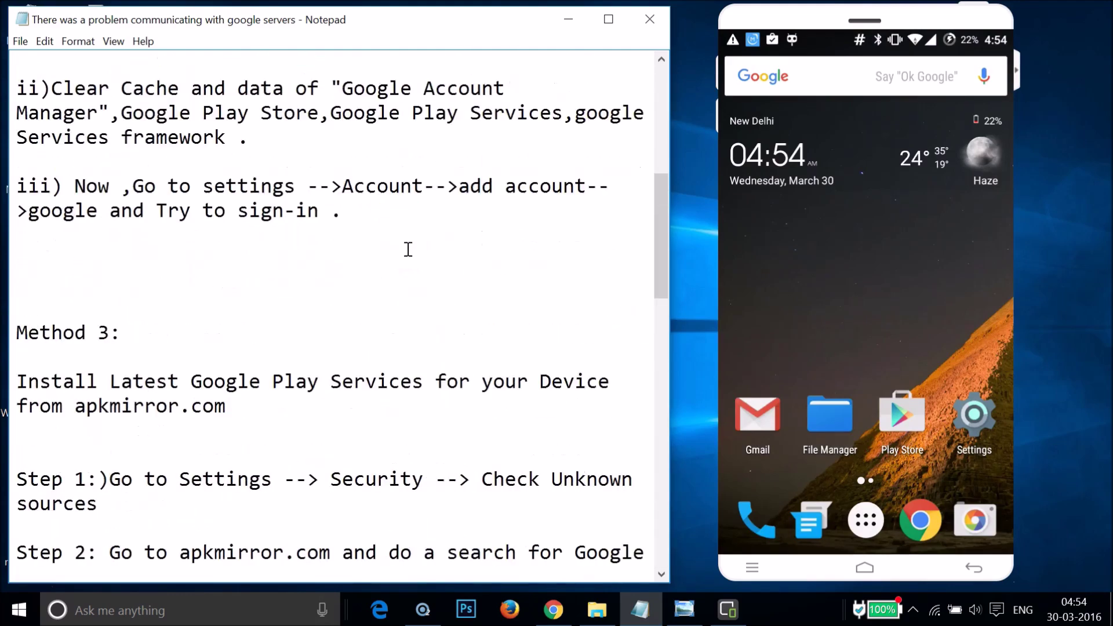